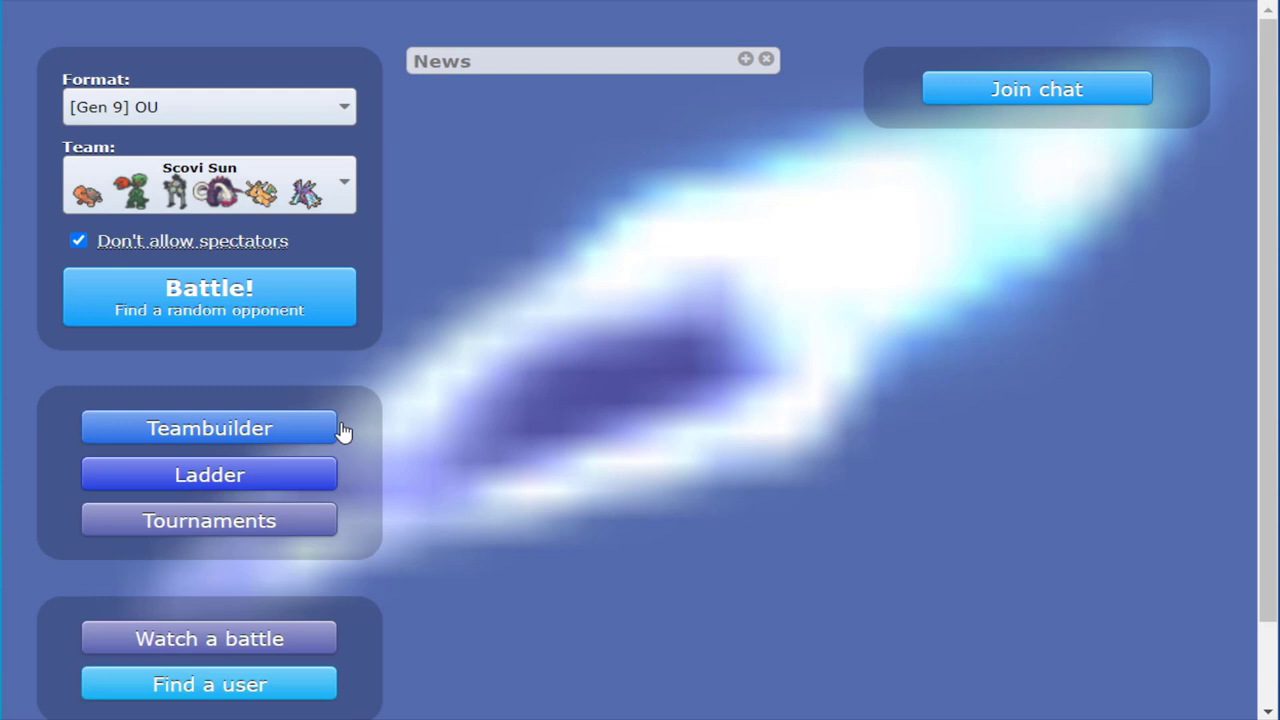
# Open the team and compare Scovillain's set against Sandy Shocks' set
pyautogui.click(230, 428)
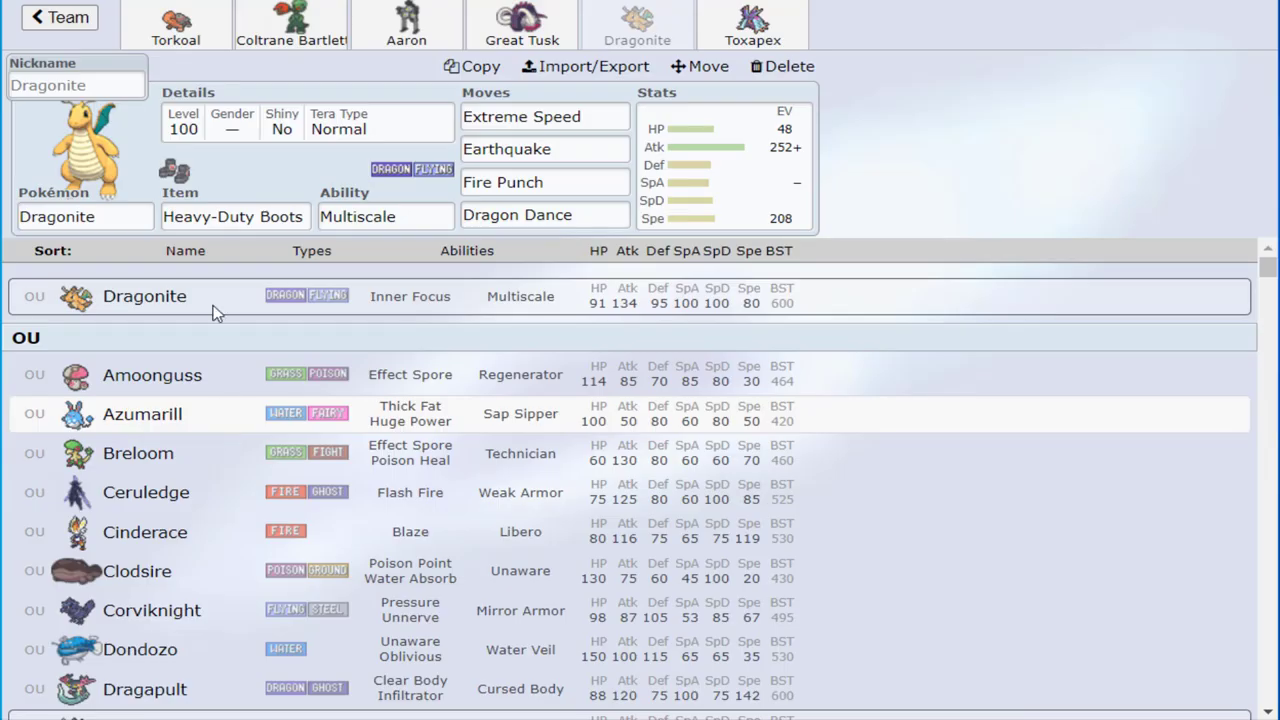
pyautogui.click(291, 25)
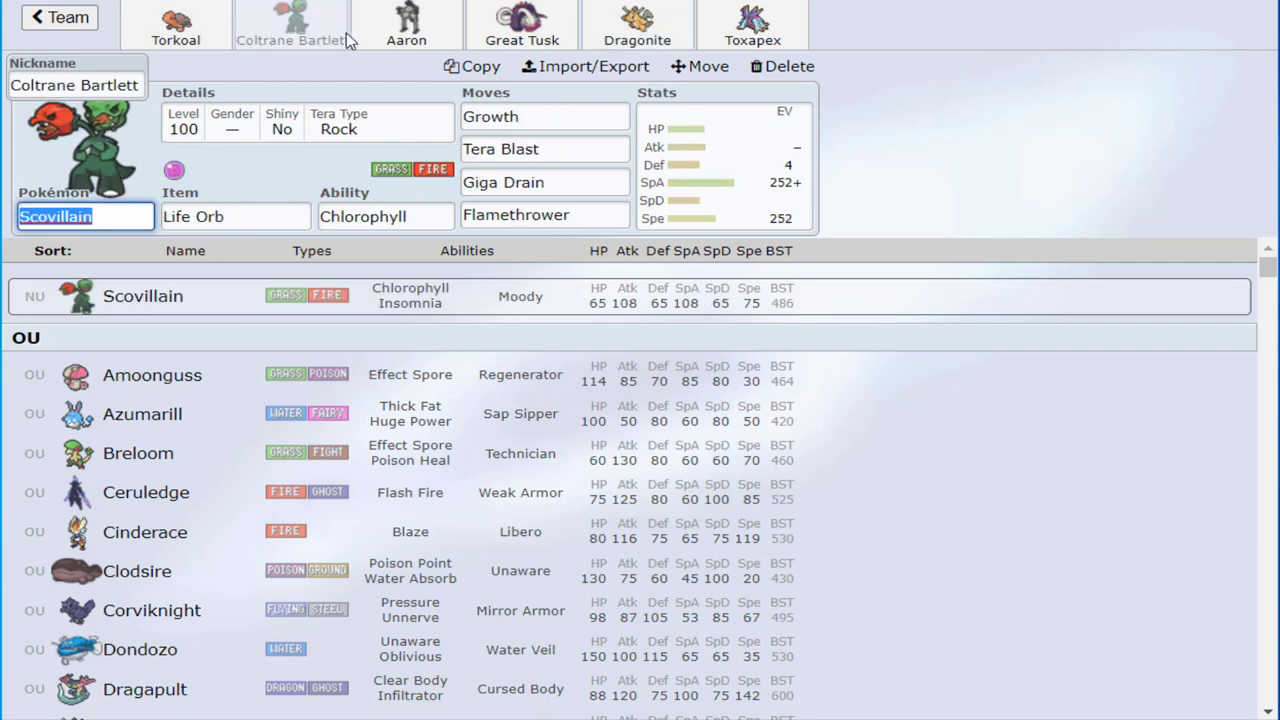
pyautogui.click(406, 25)
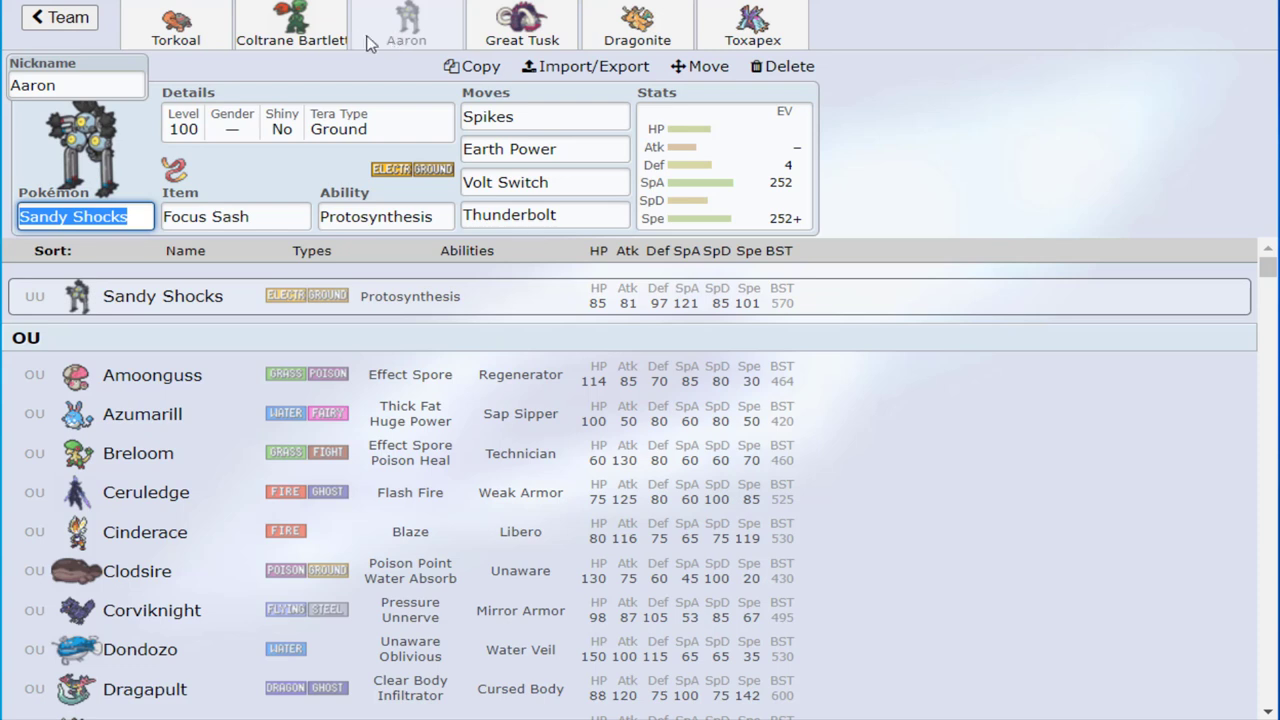
pyautogui.click(325, 40)
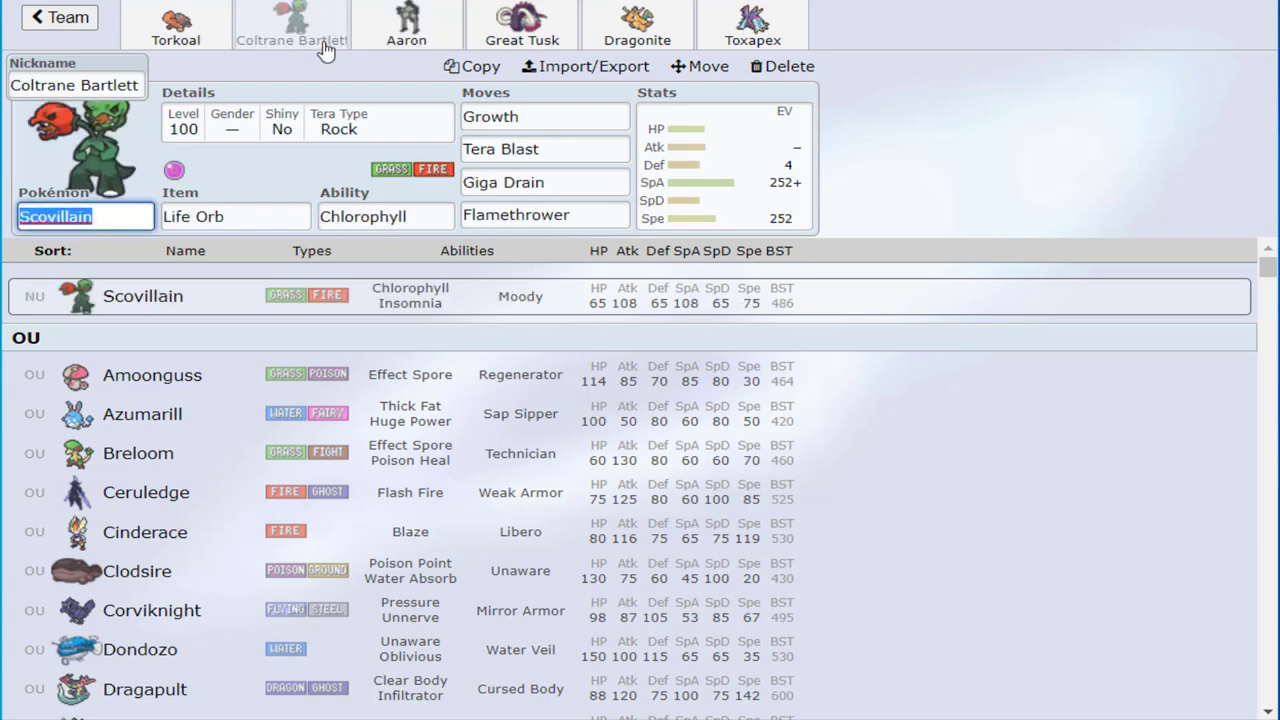
pyautogui.click(380, 35)
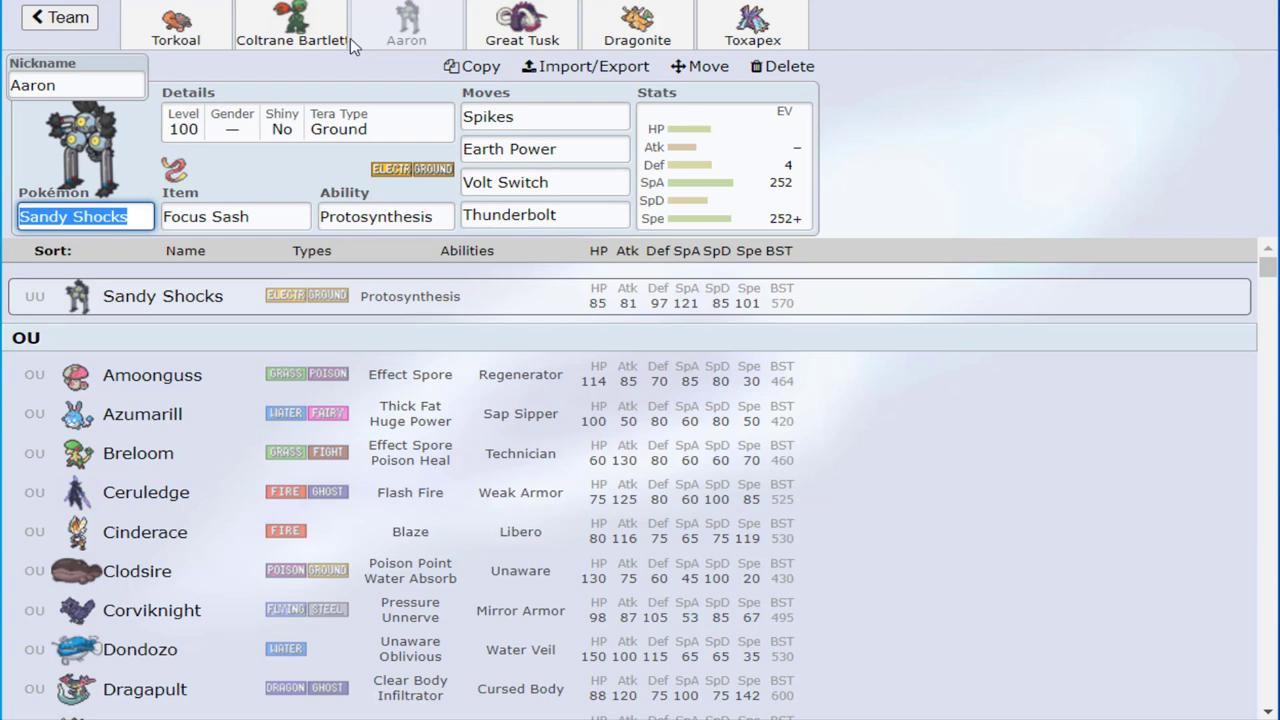
pyautogui.click(300, 35)
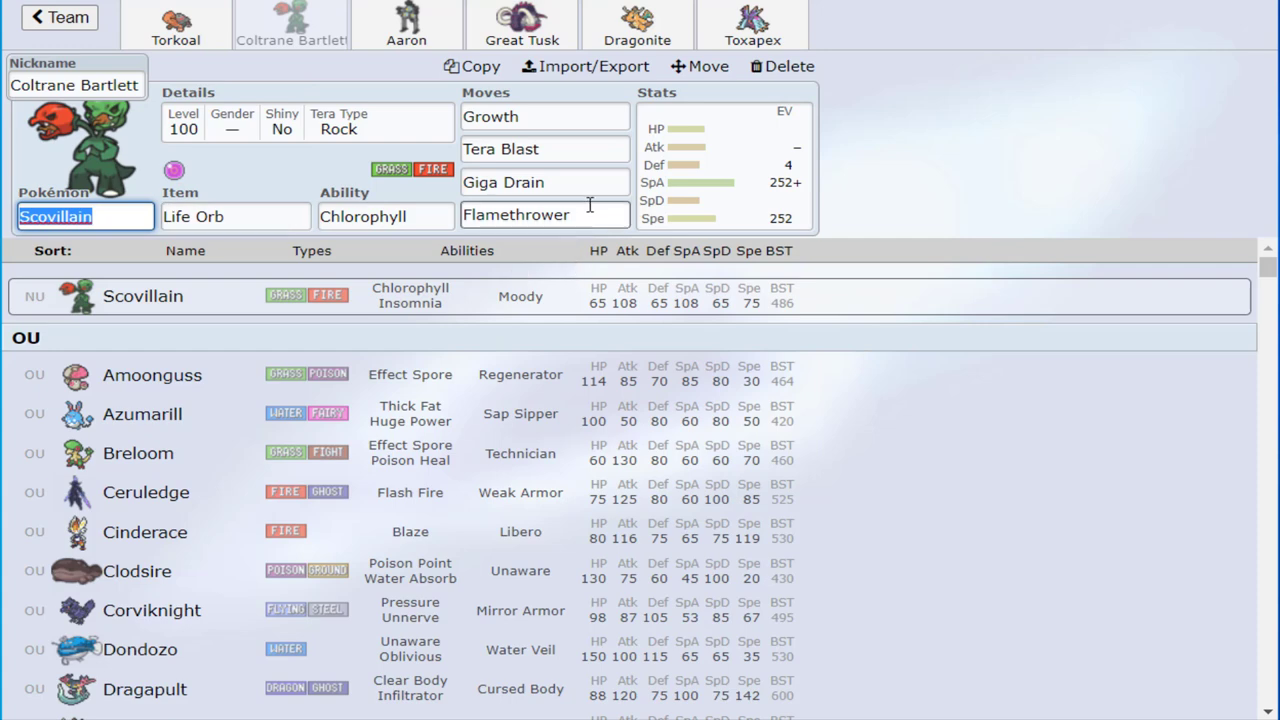
# Bring up Scovillain's EV spread: Modest, 252 SpA / 252 Spe, Life Orb, Chlorophyll
pyautogui.click(722, 181)
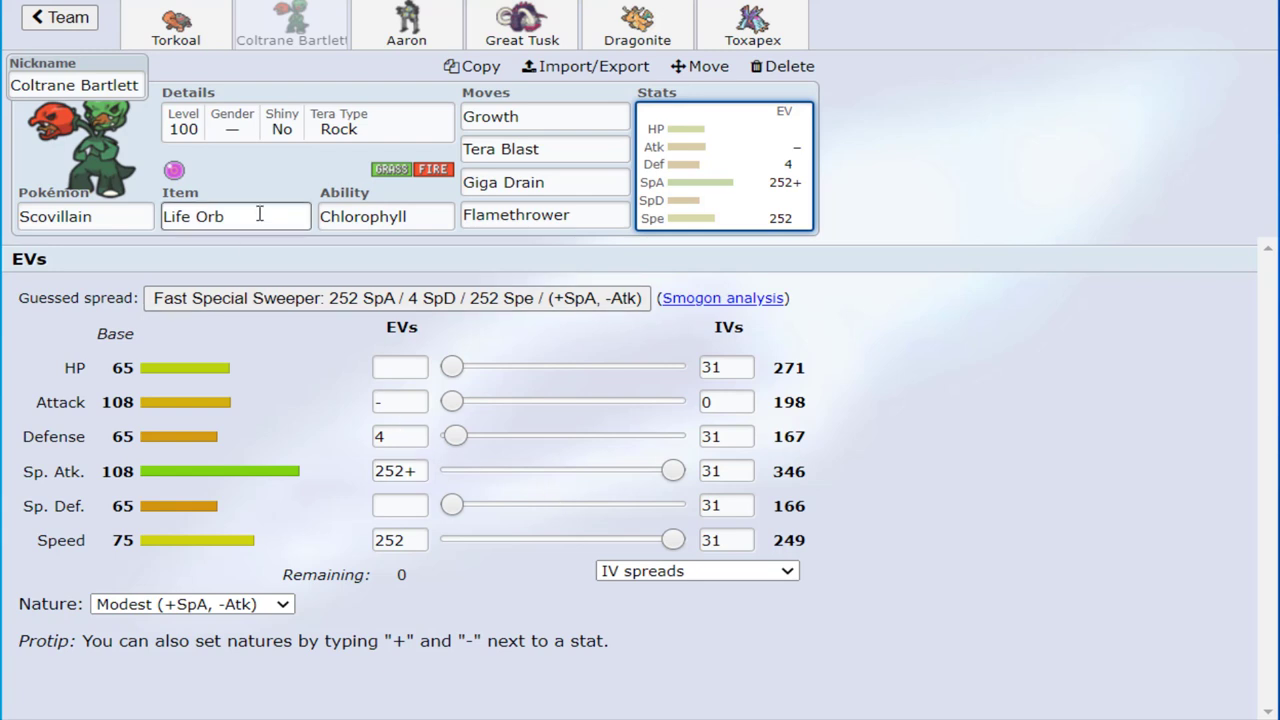
# Review options for Scovillain's Flamethrower slot and held item, then return to its Pokémon list
pyautogui.click(595, 215)
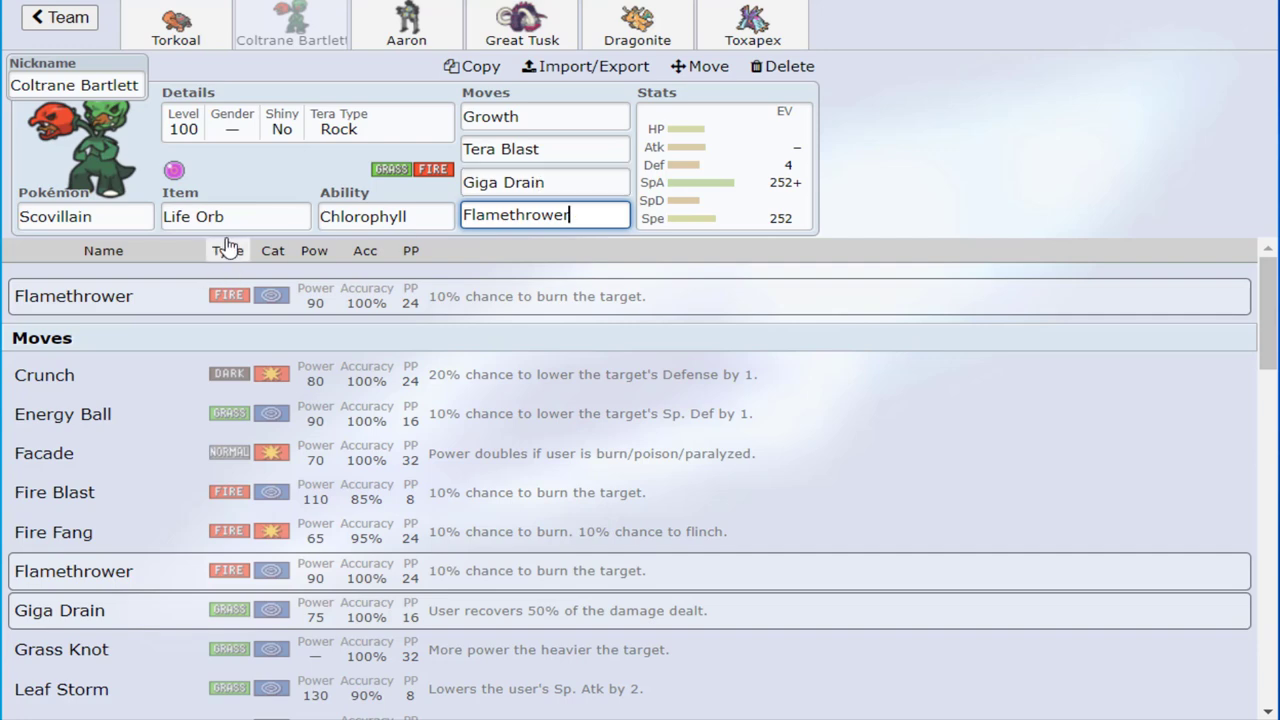
pyautogui.click(235, 216)
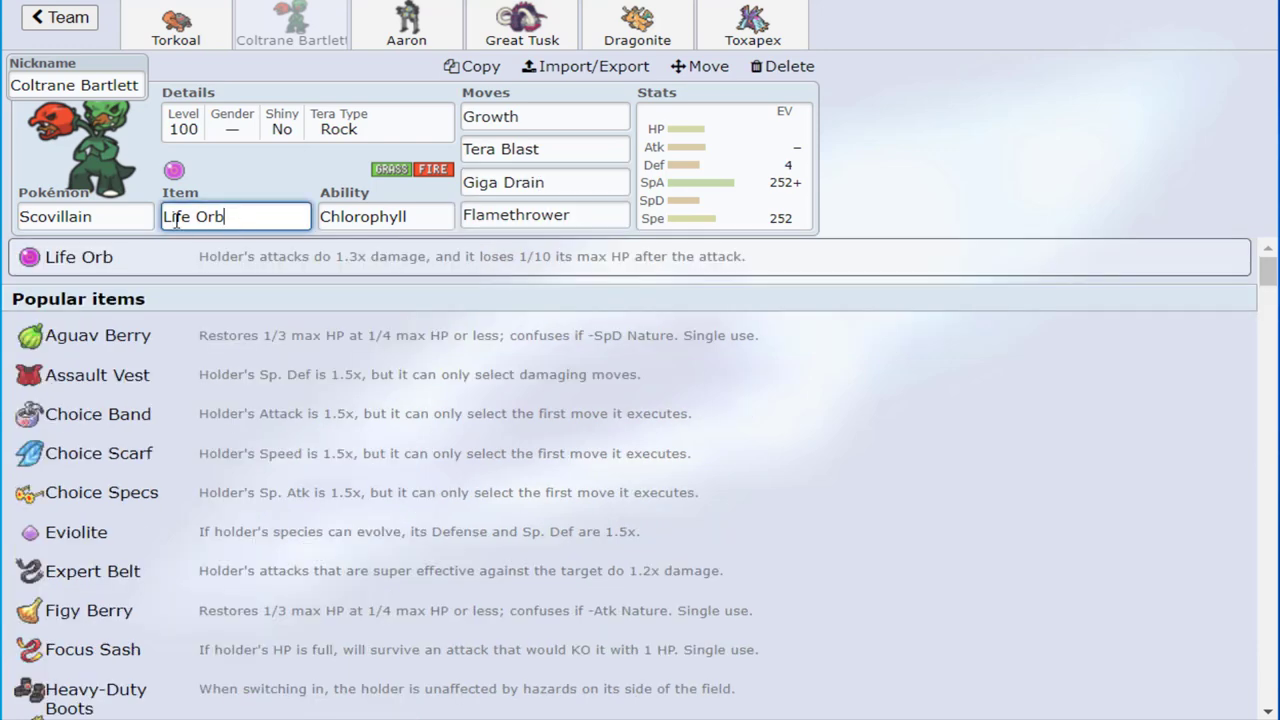
pyautogui.click(120, 217)
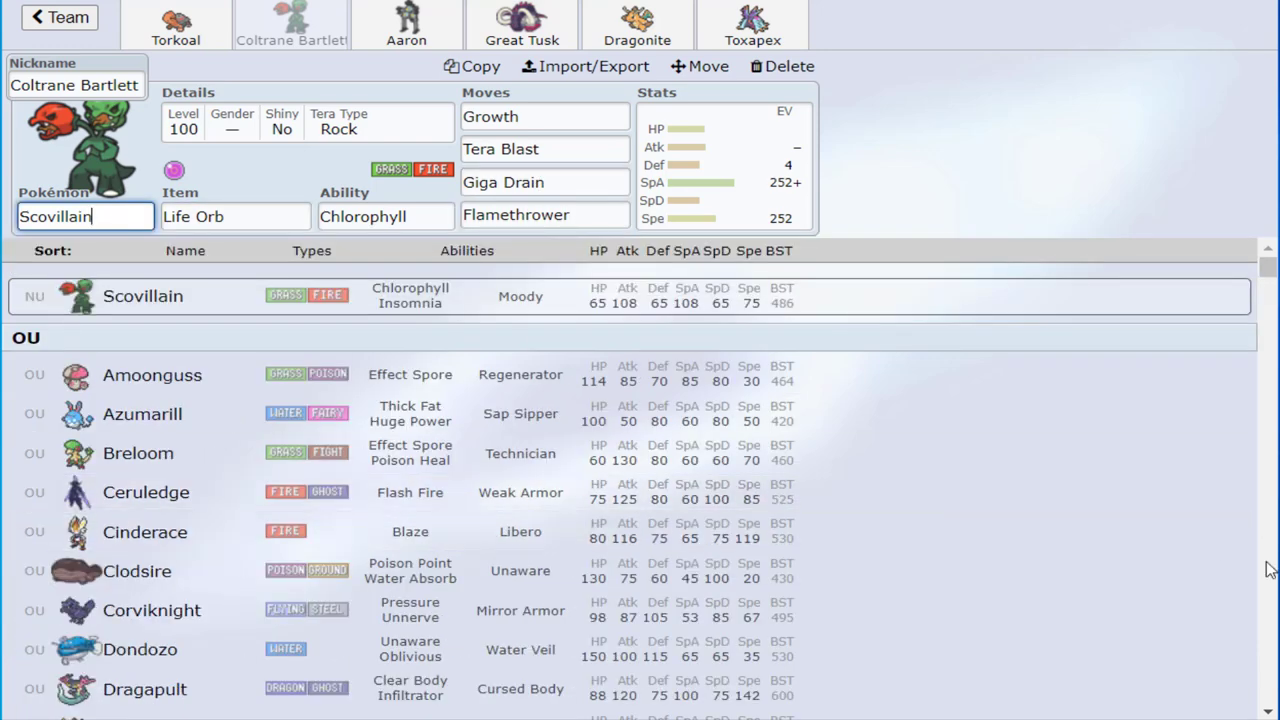
# Scroll the Pokémon list down to the UU section and back up toward Sandy Shocks' set
pyautogui.click(1268, 710)
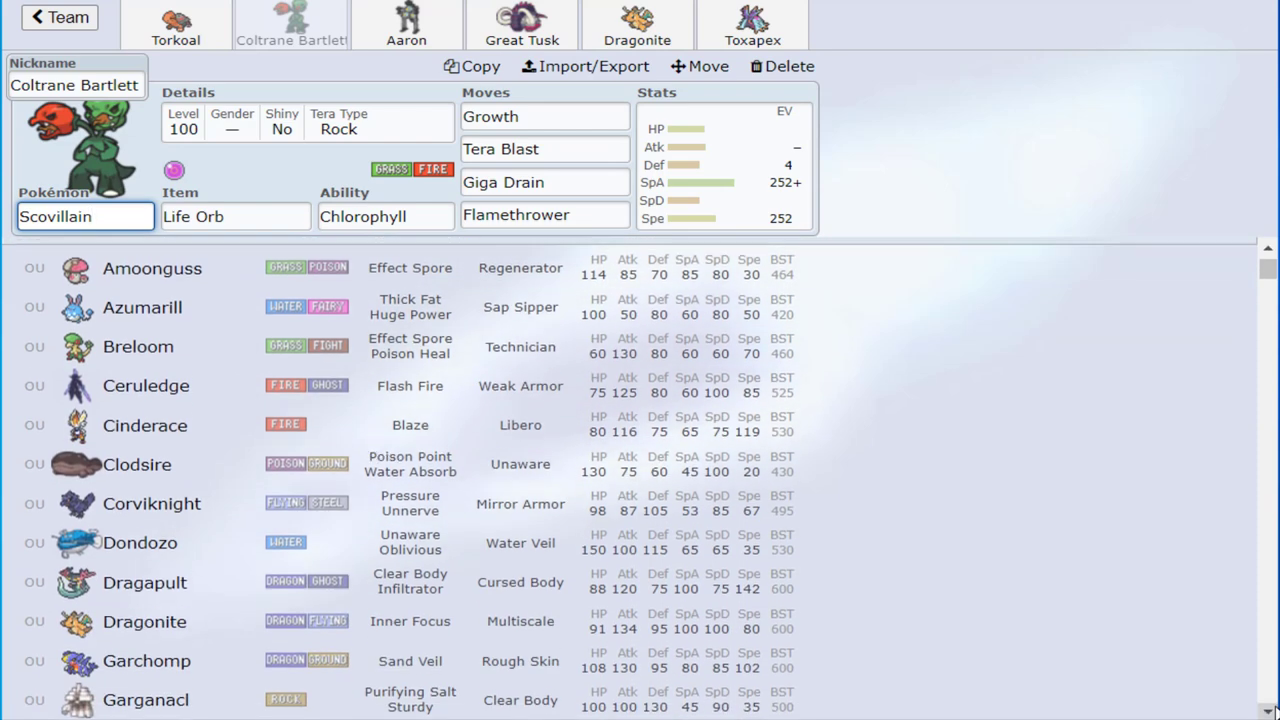
pyautogui.click(1271, 710)
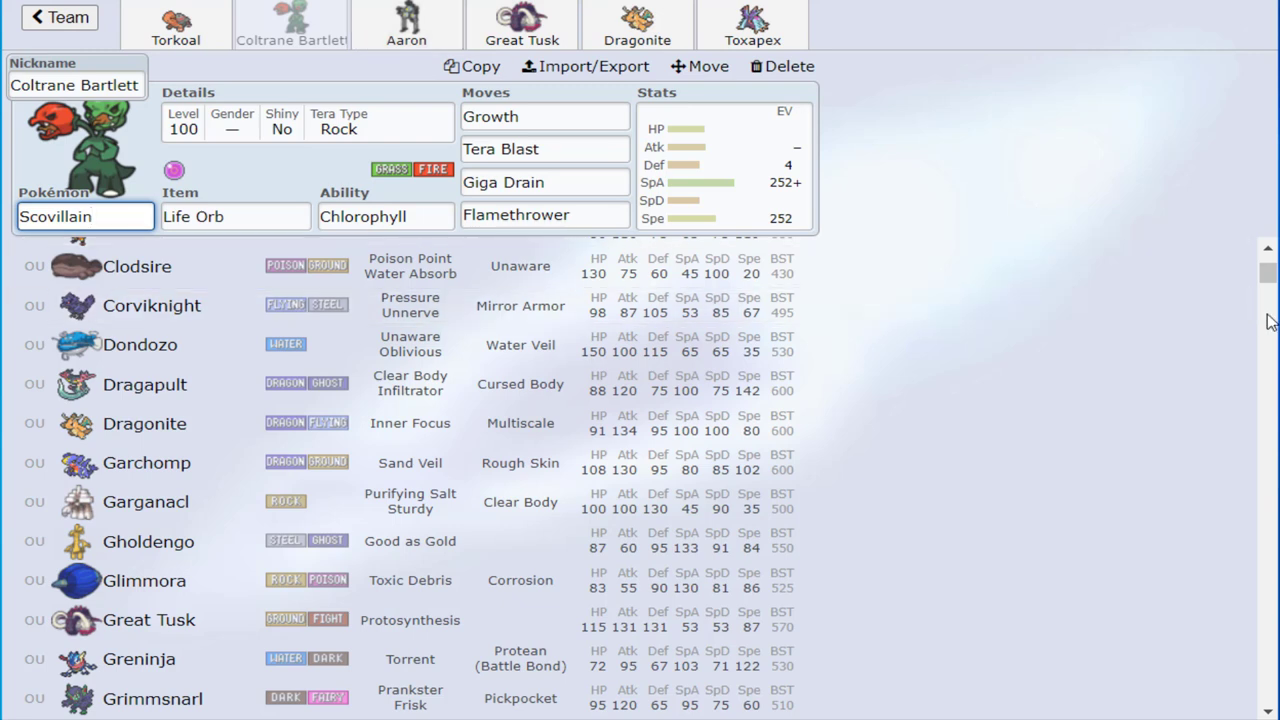
pyautogui.scroll(-5, 1268, 320)
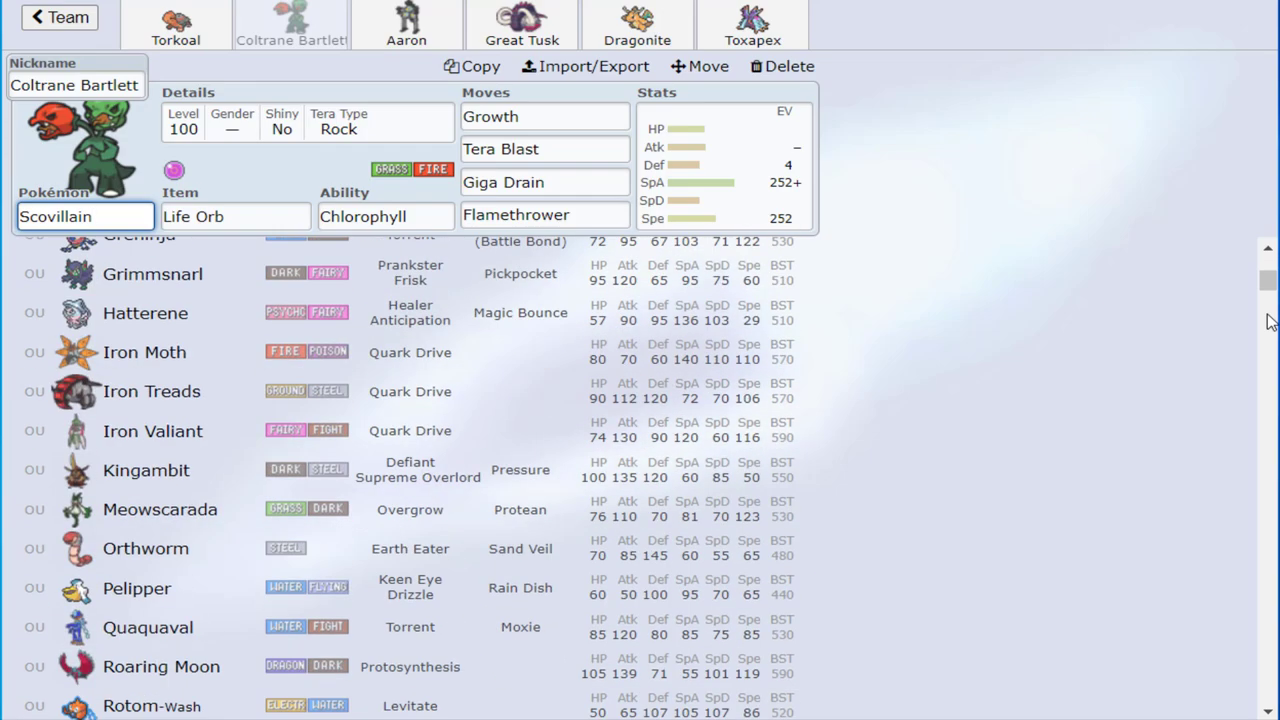
pyautogui.moveTo(1268, 300)
pyautogui.mouseDown()
pyautogui.moveTo(1268, 340)
pyautogui.moveTo(1268, 260)
pyautogui.mouseUp()
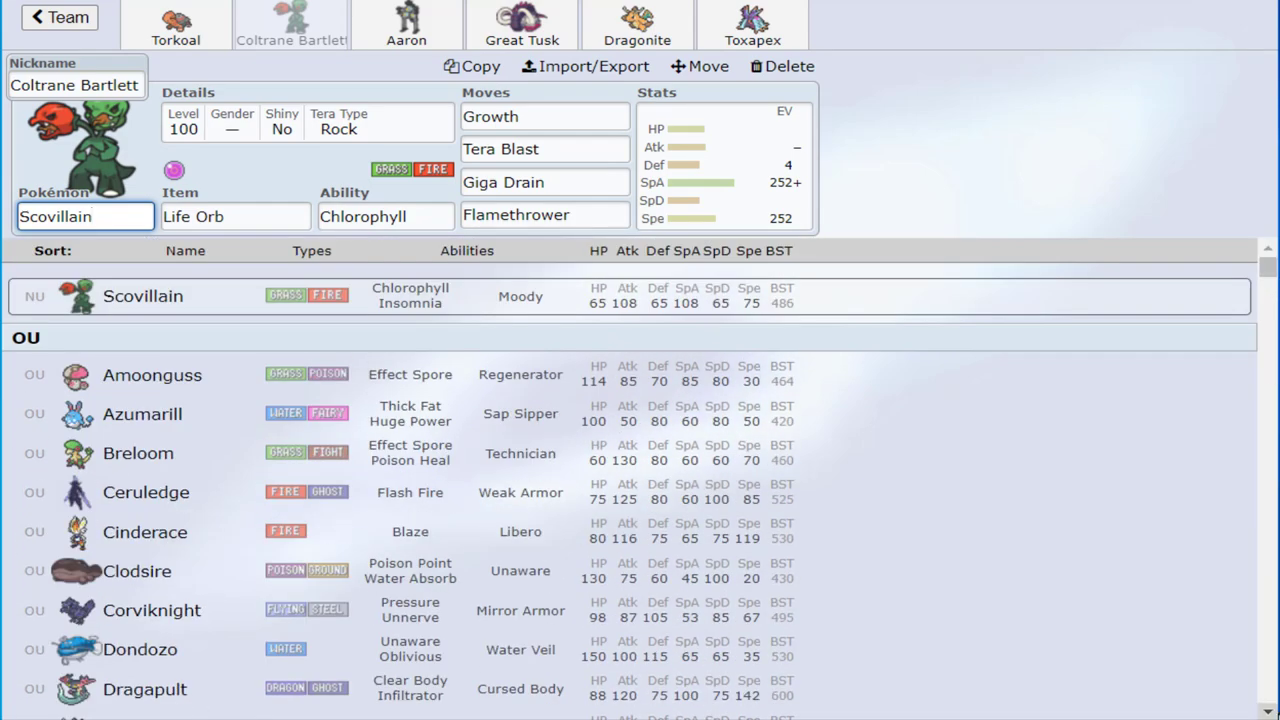
pyautogui.click(1268, 712)
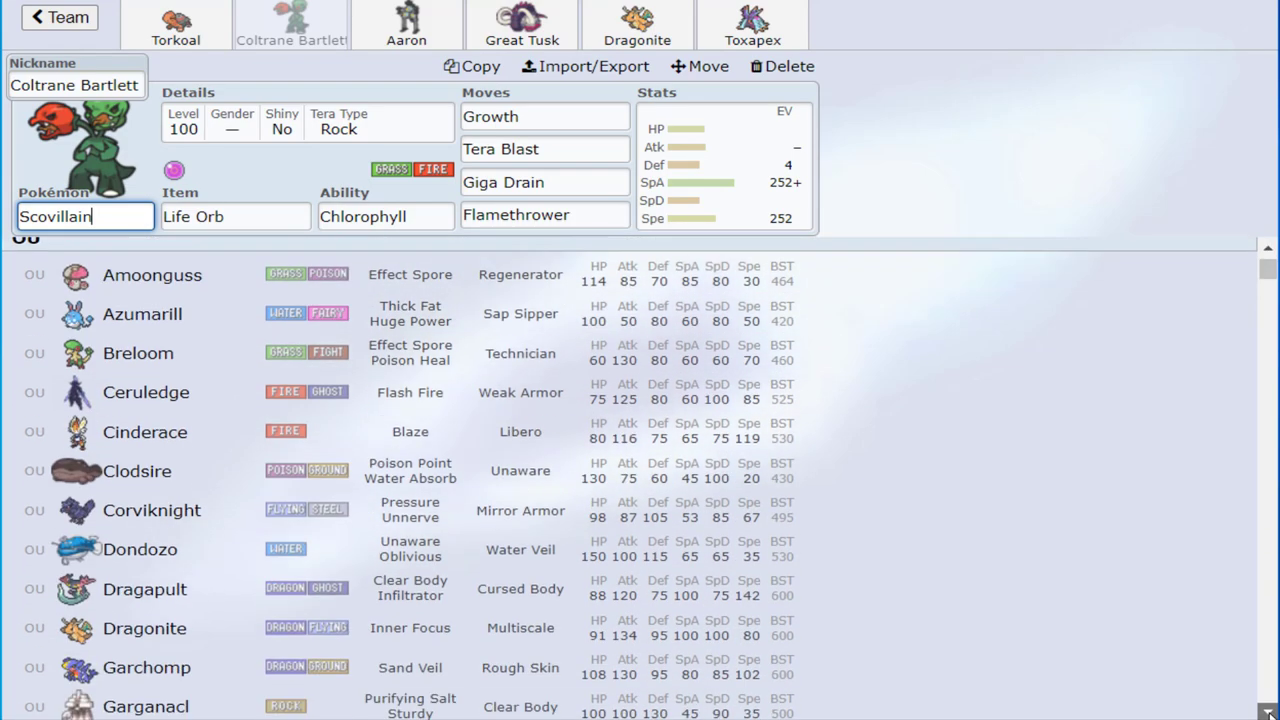
pyautogui.click(1268, 712)
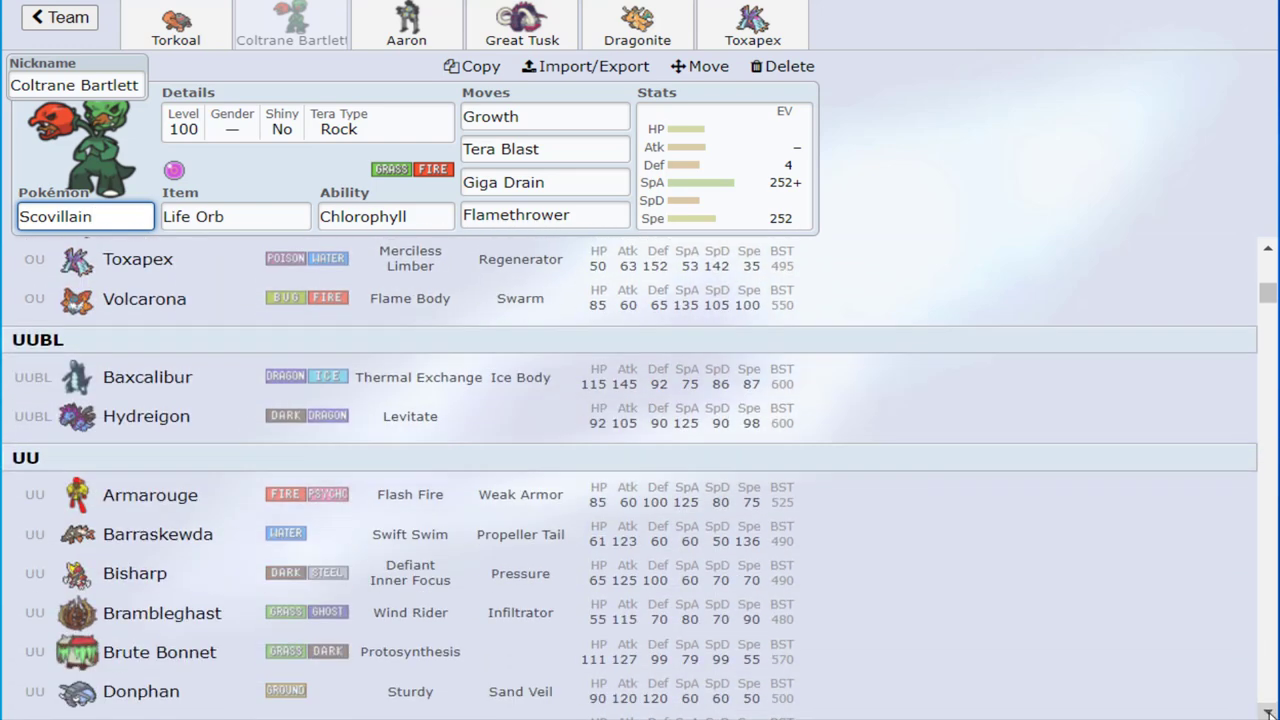
pyautogui.moveTo(1266, 295); pyautogui.dragTo(1266, 250)
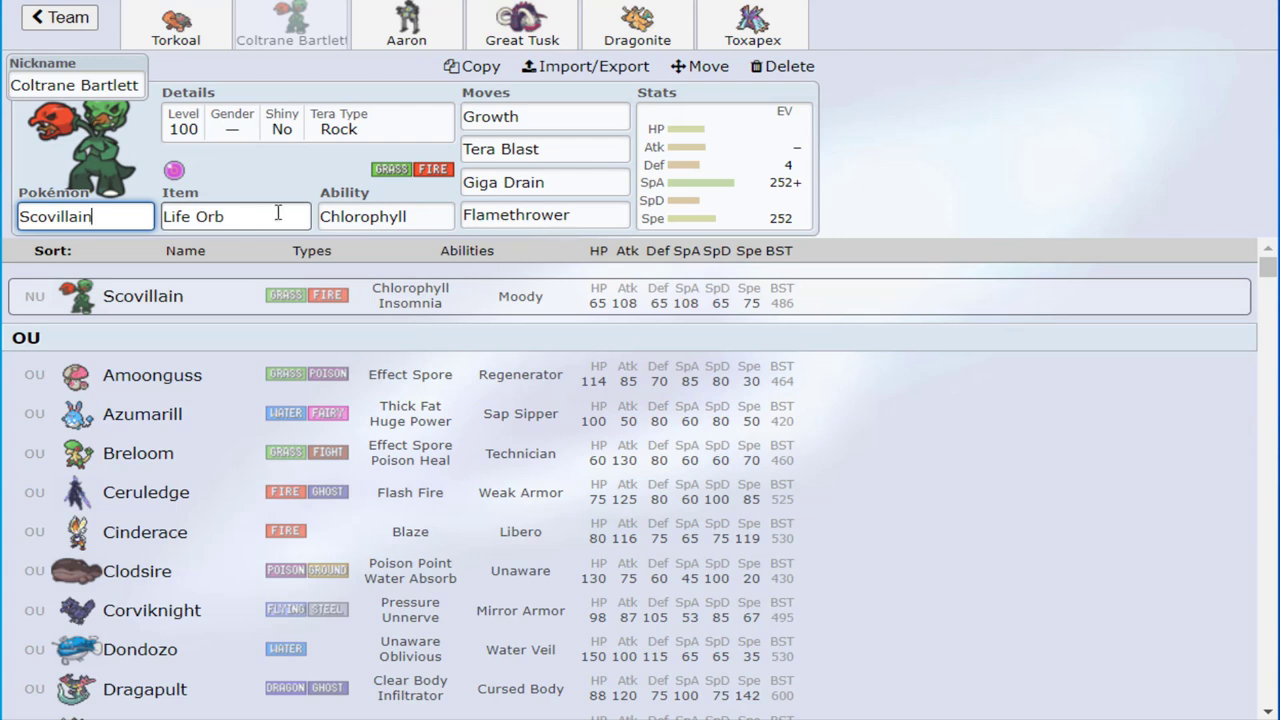
# Check the Sandy Shocks, Torkoal and Scovillain sets, settling on Torkoal's Heat Rock, White Smoke set
pyautogui.click(400, 22)
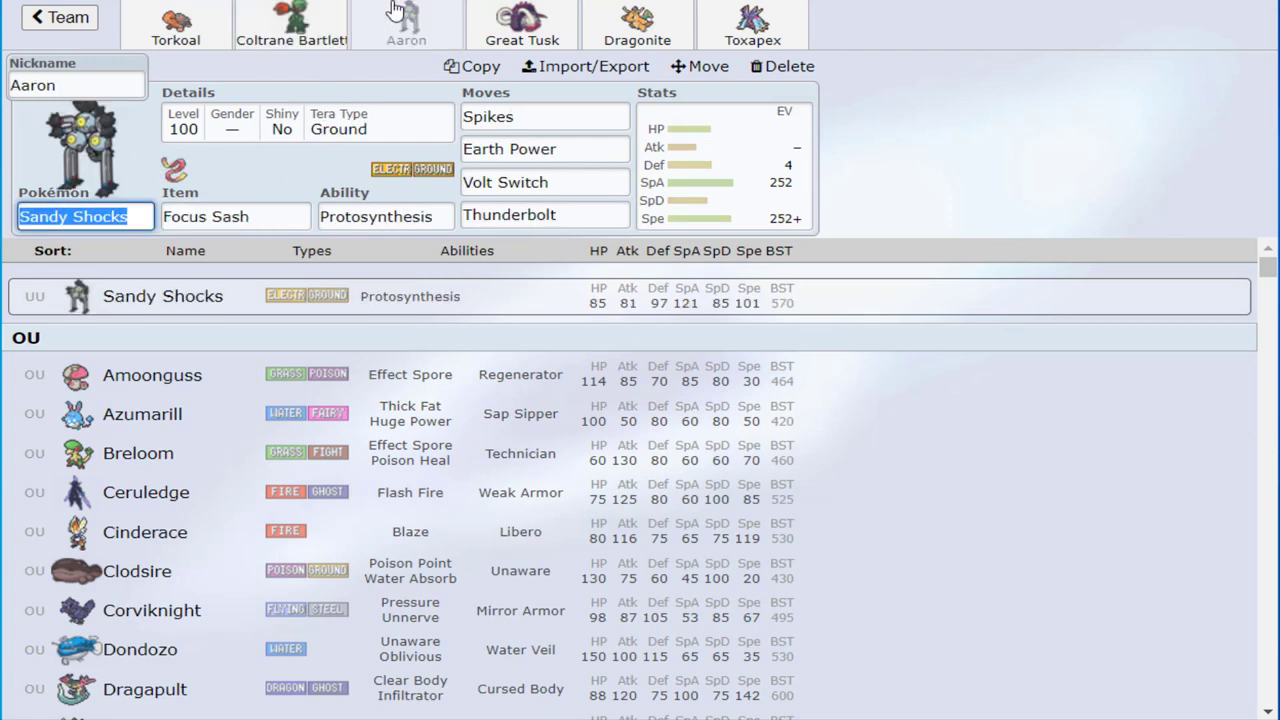
pyautogui.click(130, 40)
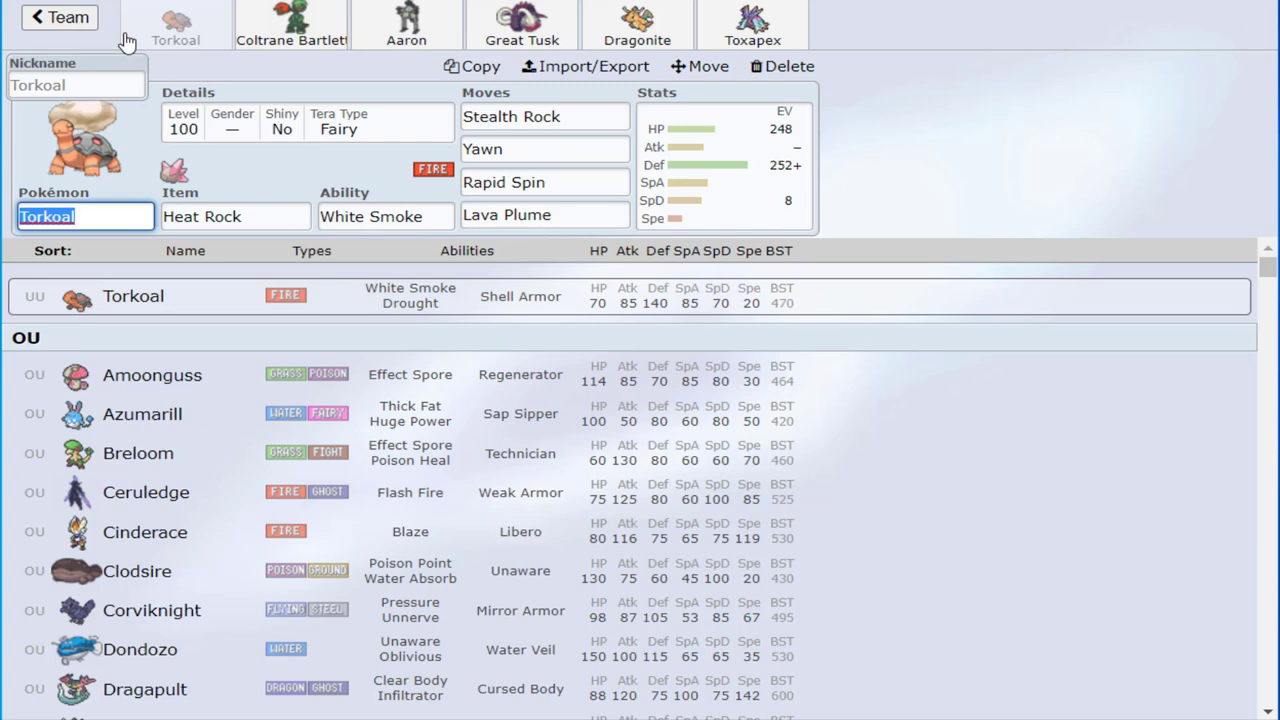
pyautogui.click(290, 30)
pyautogui.click(400, 25)
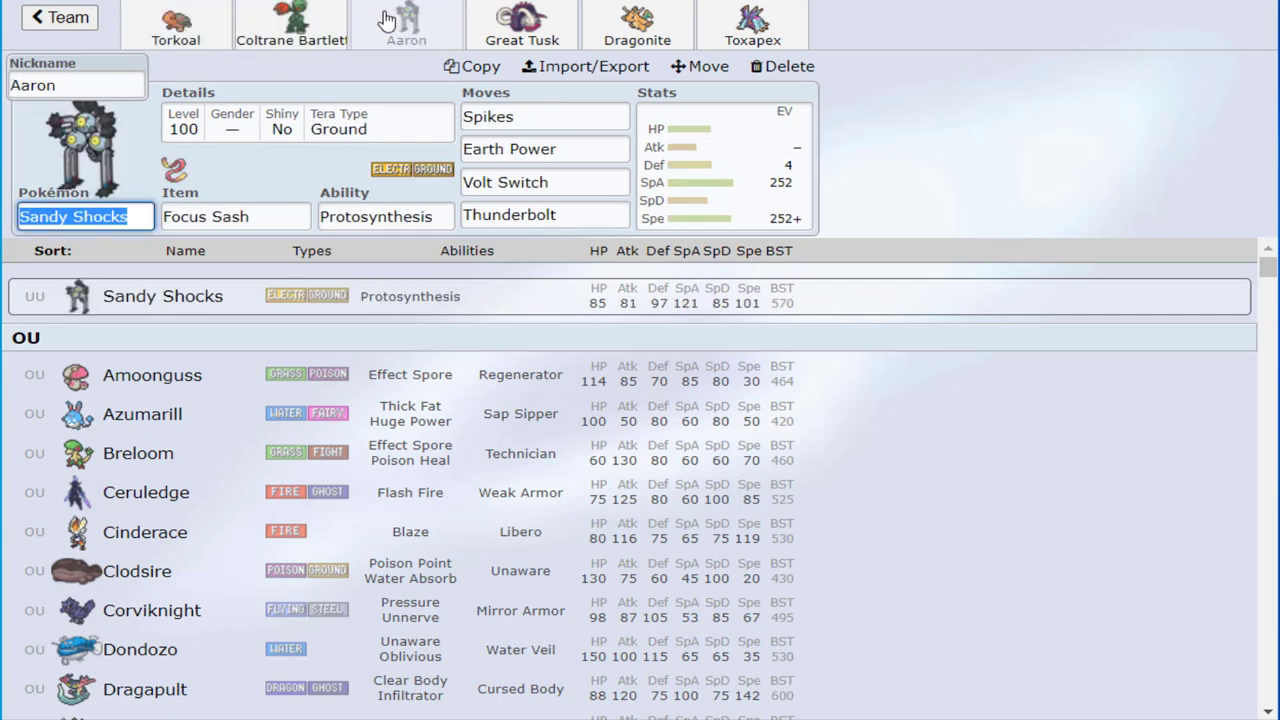
pyautogui.click(316, 24)
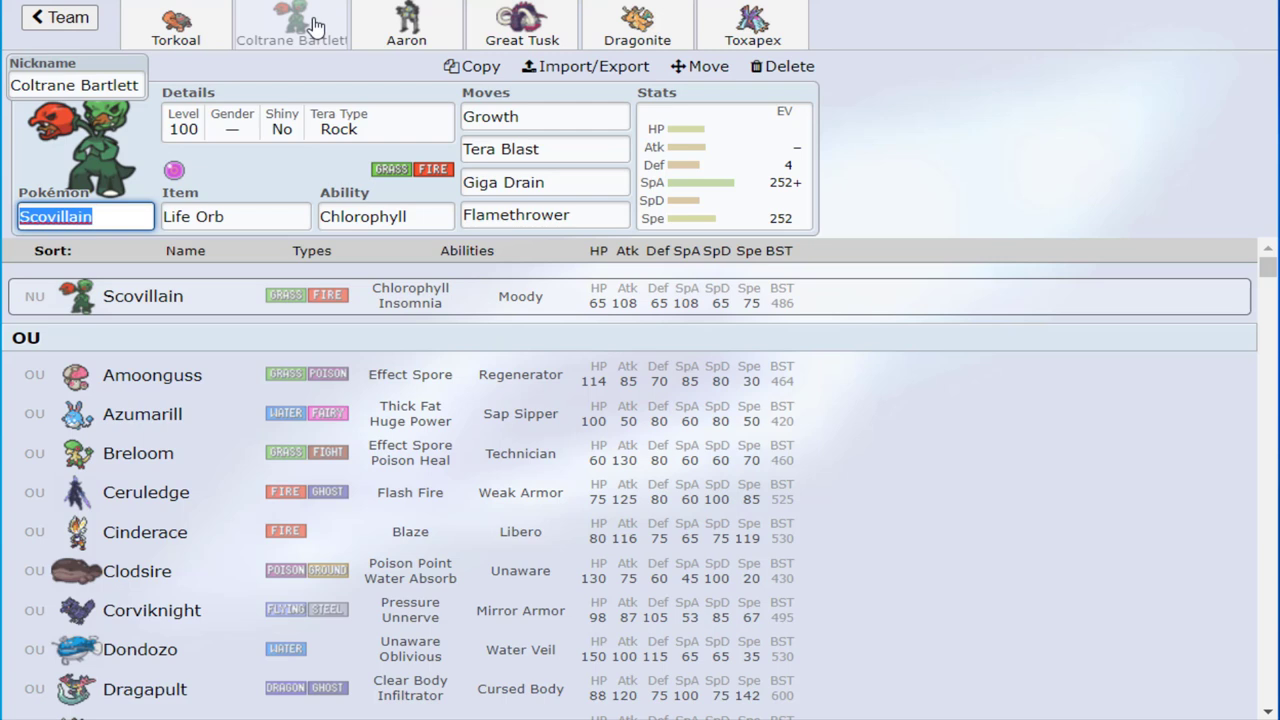
pyautogui.click(372, 38)
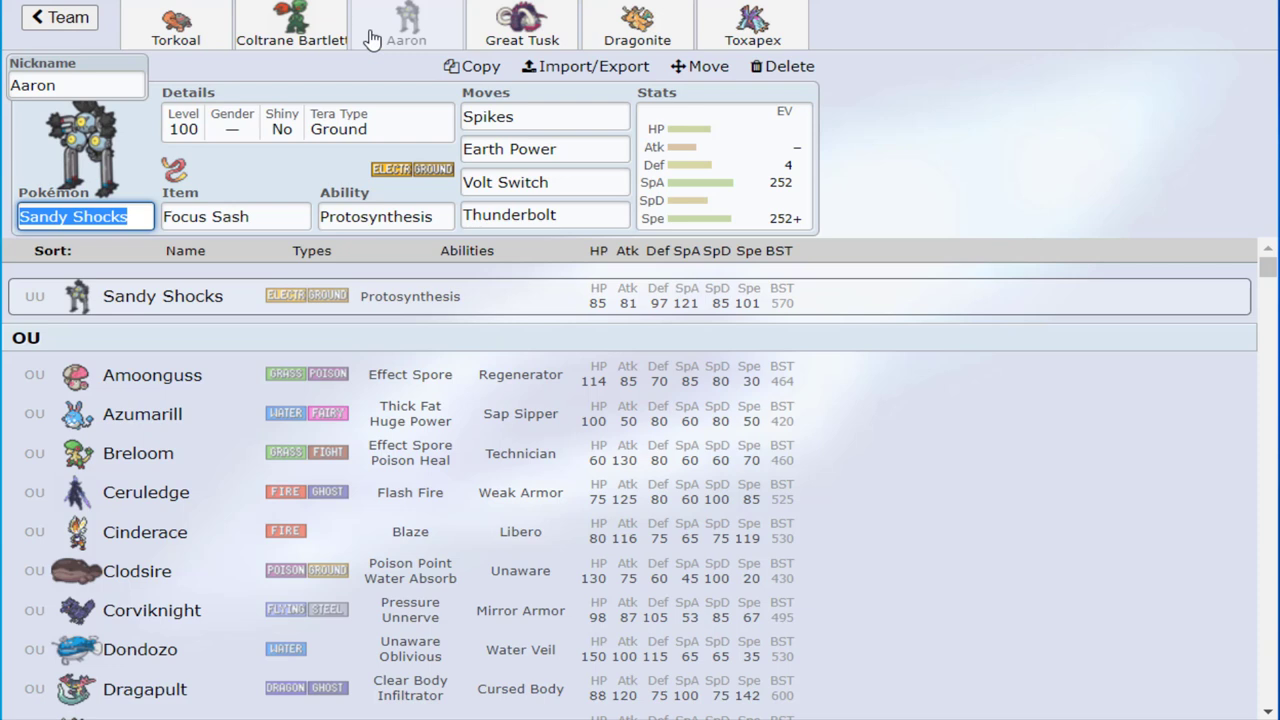
pyautogui.click(200, 28)
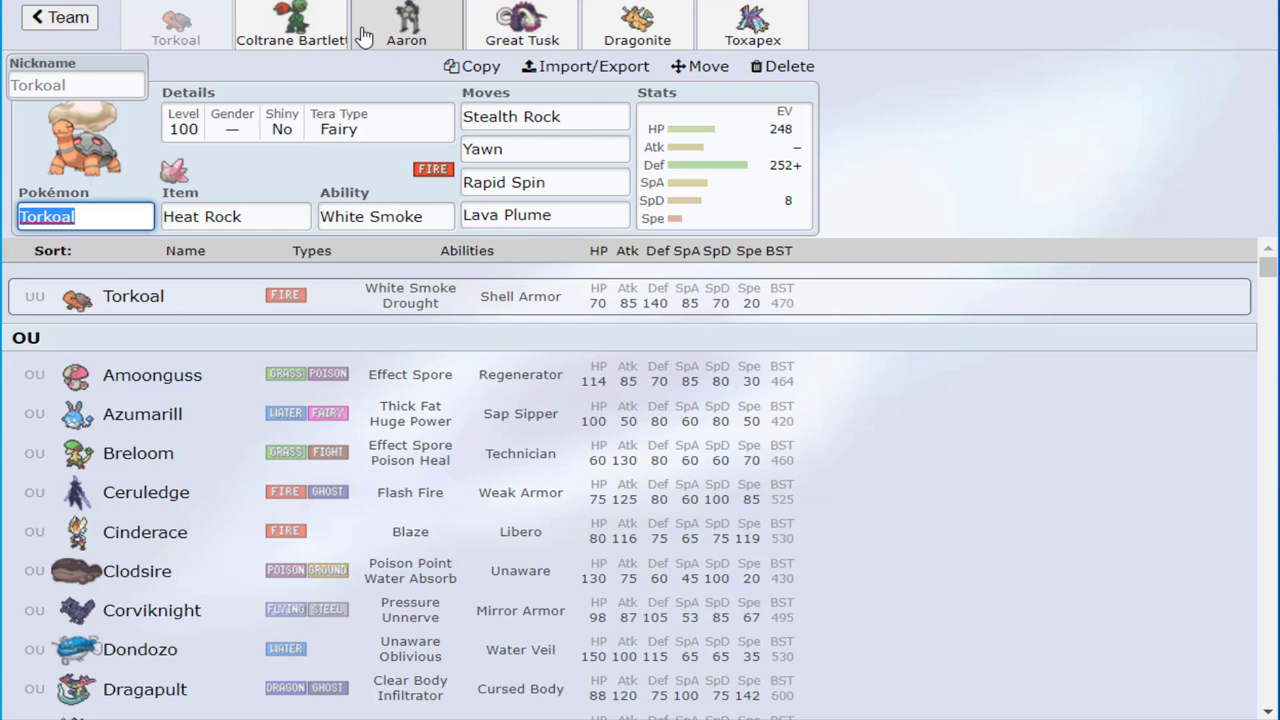
# Settle on Torkoal and change its ability from White Smoke to Drought
pyautogui.click(400, 30)
pyautogui.click(290, 30)
pyautogui.click(180, 35)
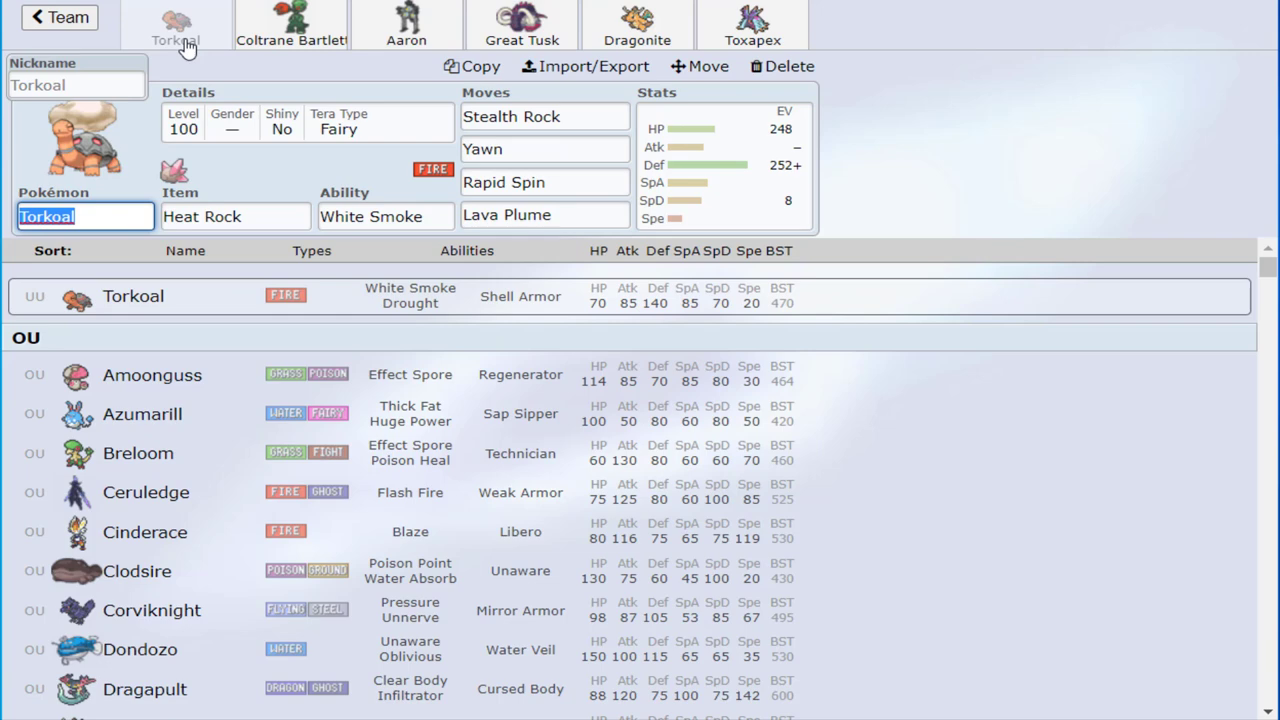
pyautogui.click(275, 216)
pyautogui.click(370, 216)
pyautogui.click(295, 375)
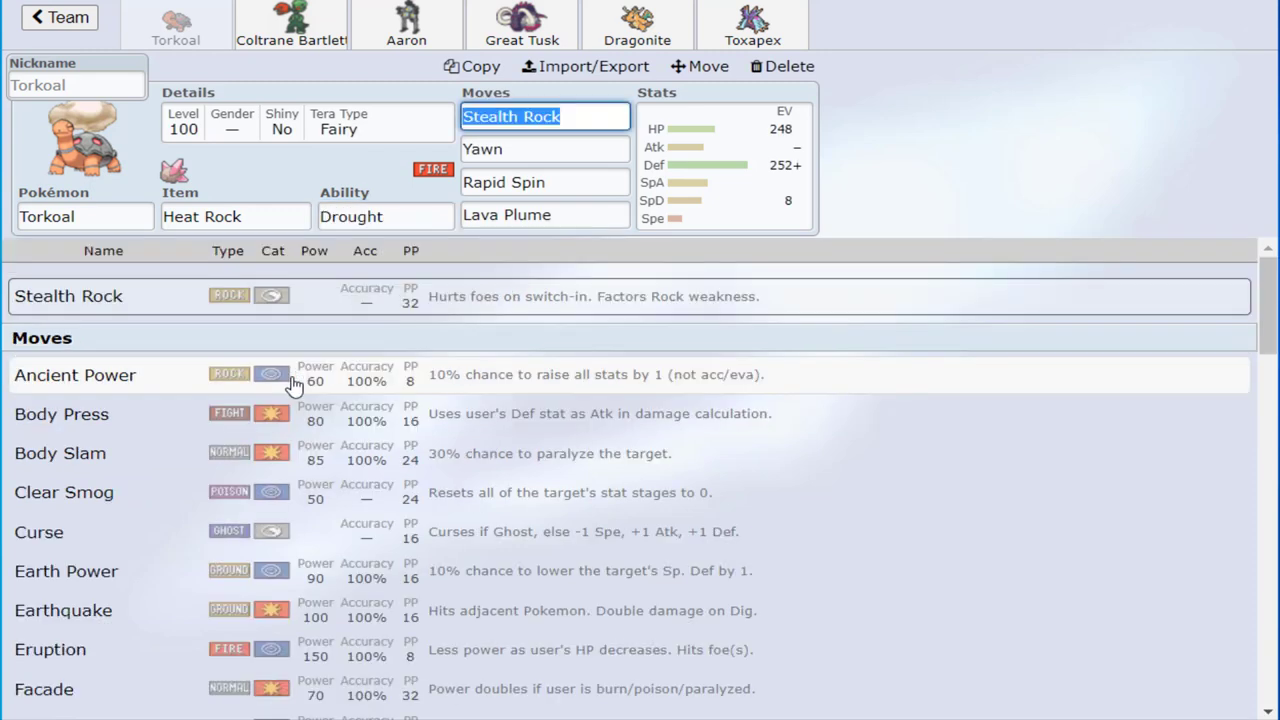
pyautogui.click(390, 216)
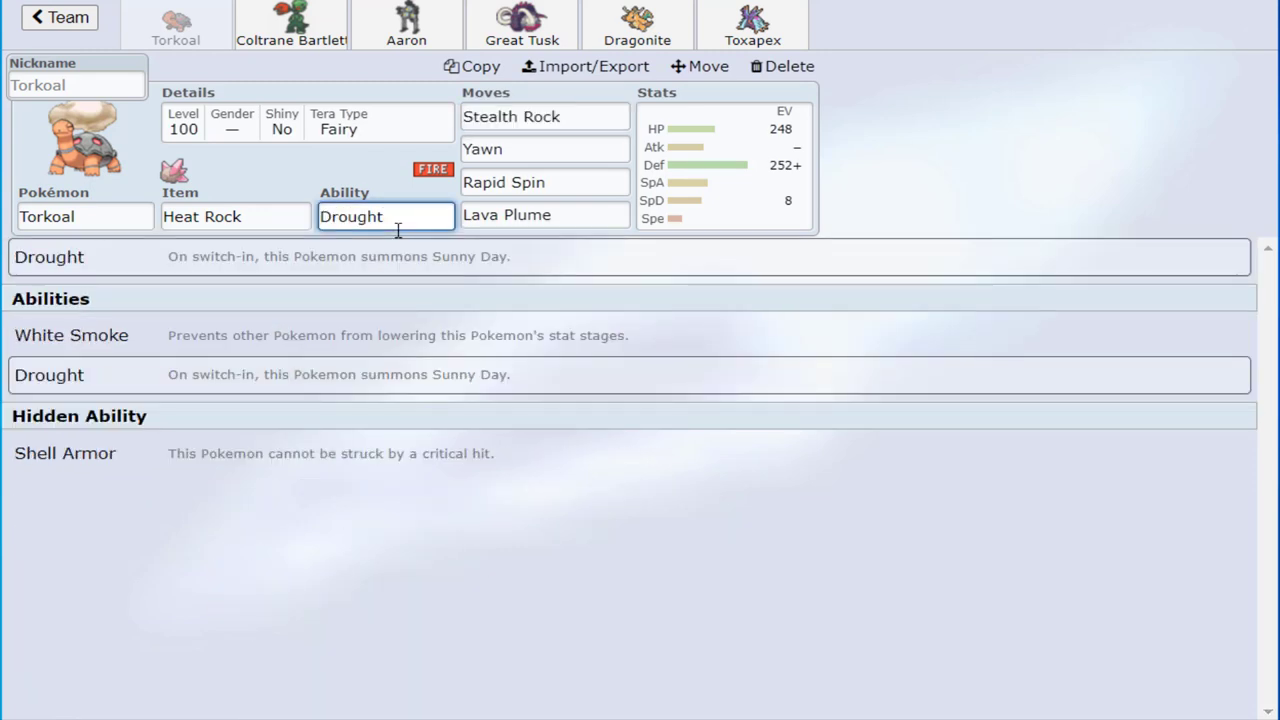
# Review move options for Torkoal's Stealth Rock, Rapid Spin and Lava Plume slots
pyautogui.click(546, 120)
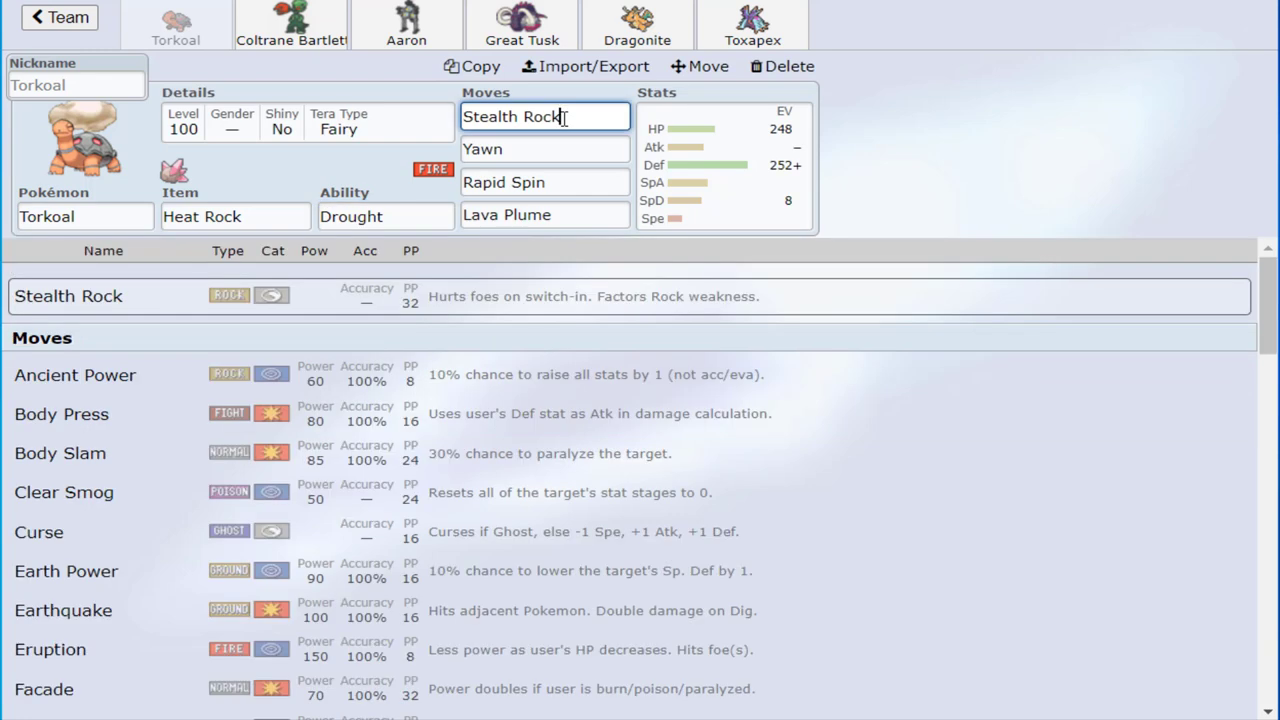
pyautogui.click(548, 181)
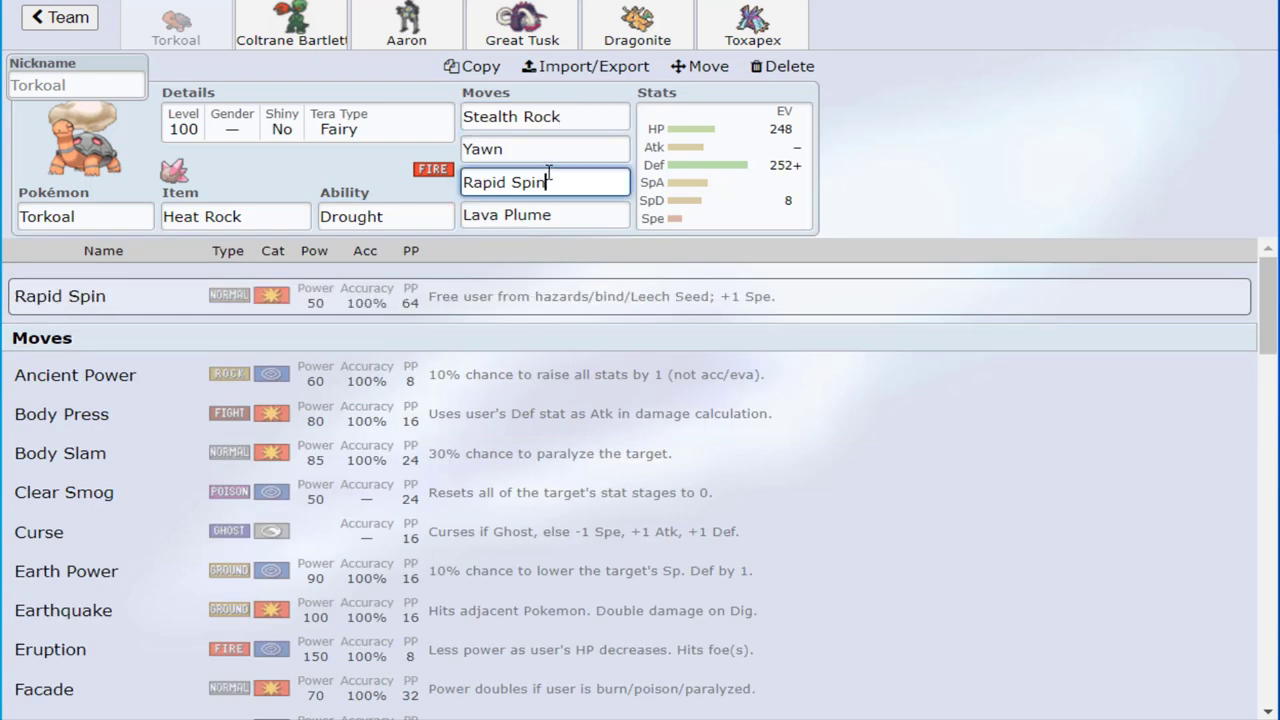
pyautogui.click(566, 214)
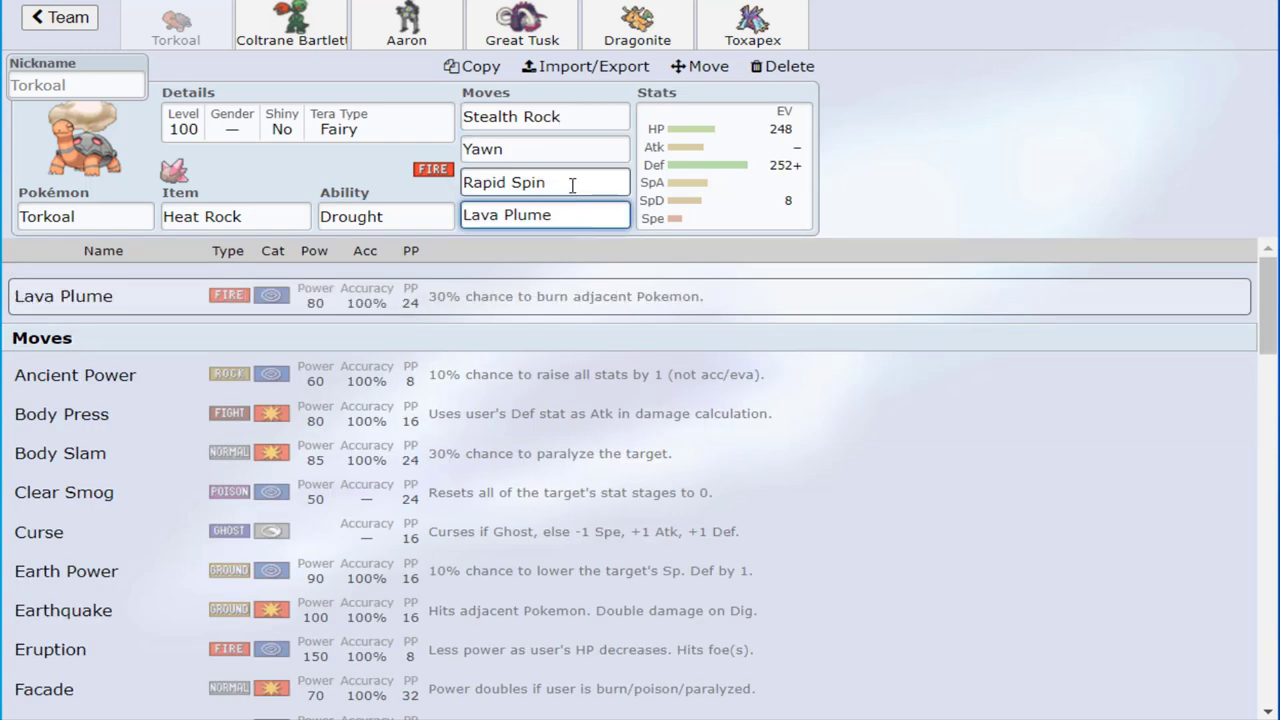
pyautogui.click(570, 182)
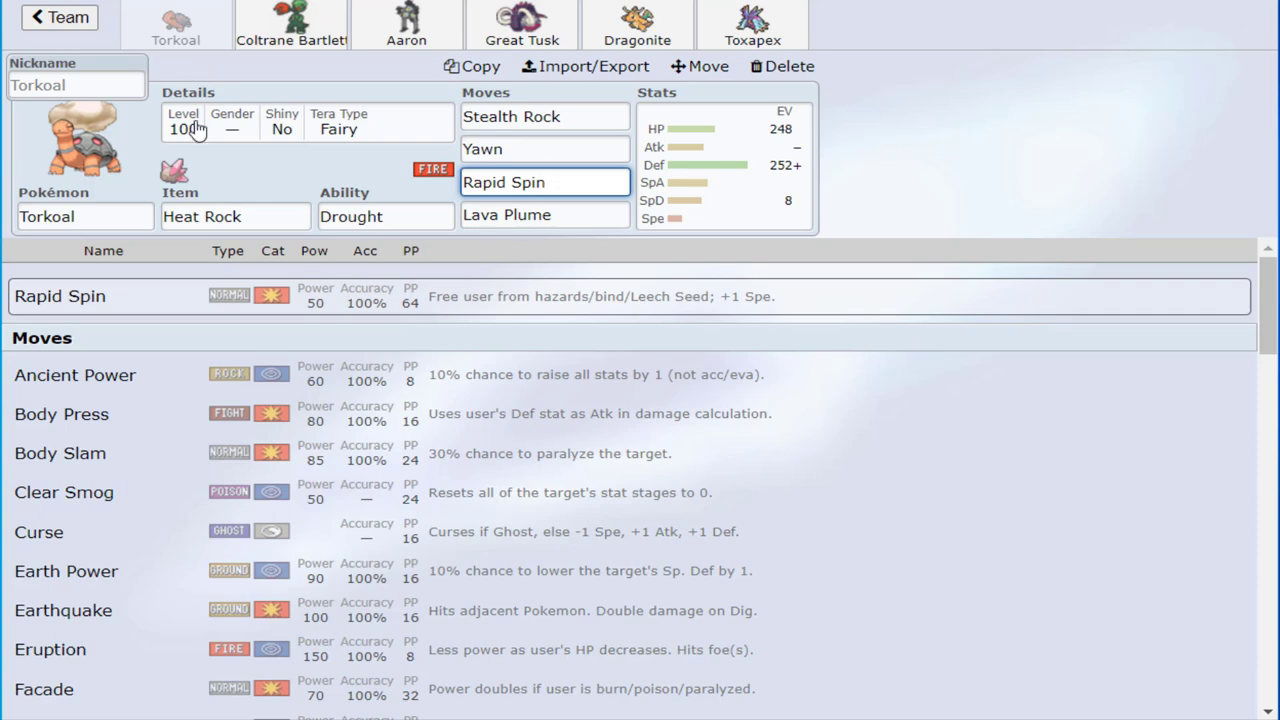
# Look over Great Tusk's set and its item options, then Sandy Shocks' set
pyautogui.click(132, 217)
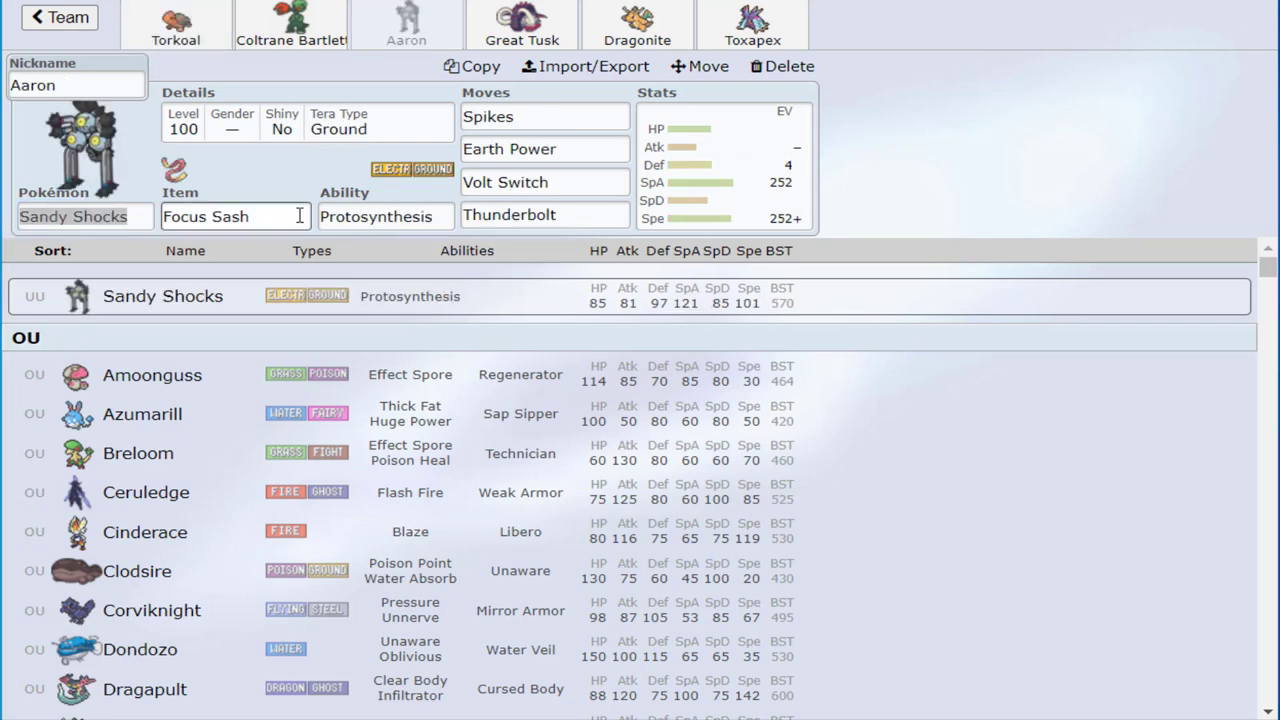
pyautogui.click(522, 25)
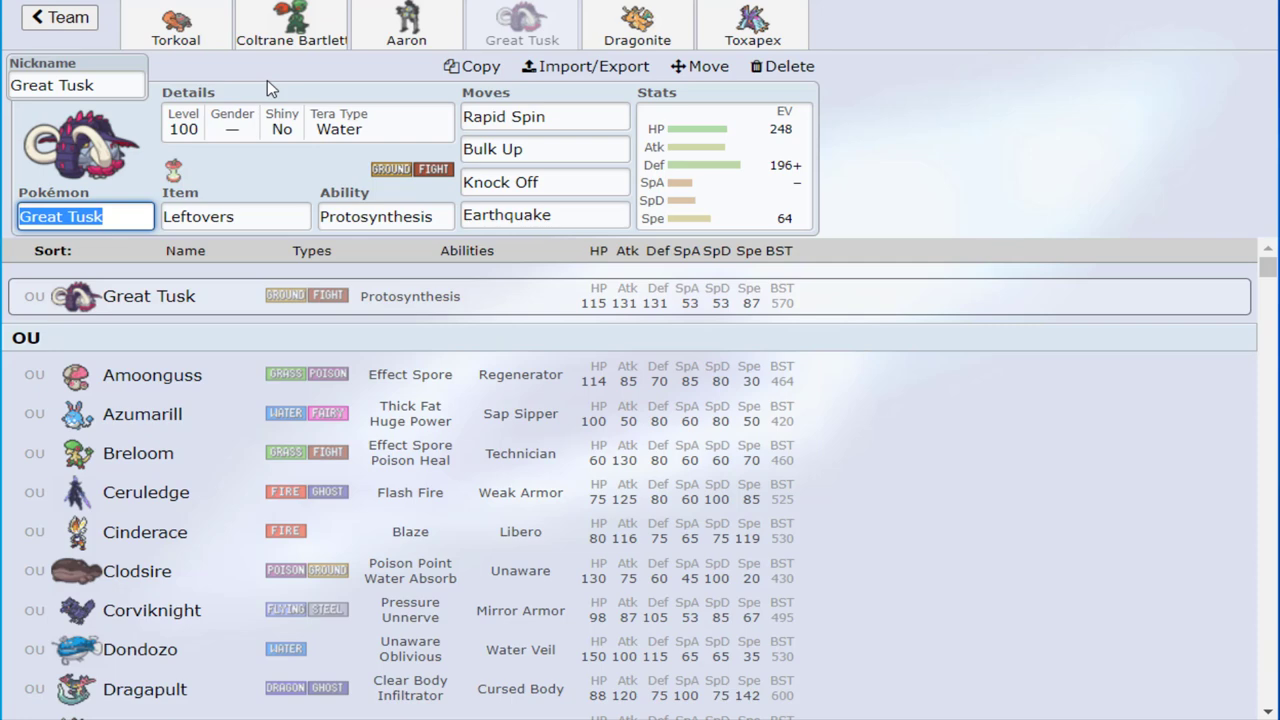
pyautogui.click(248, 218)
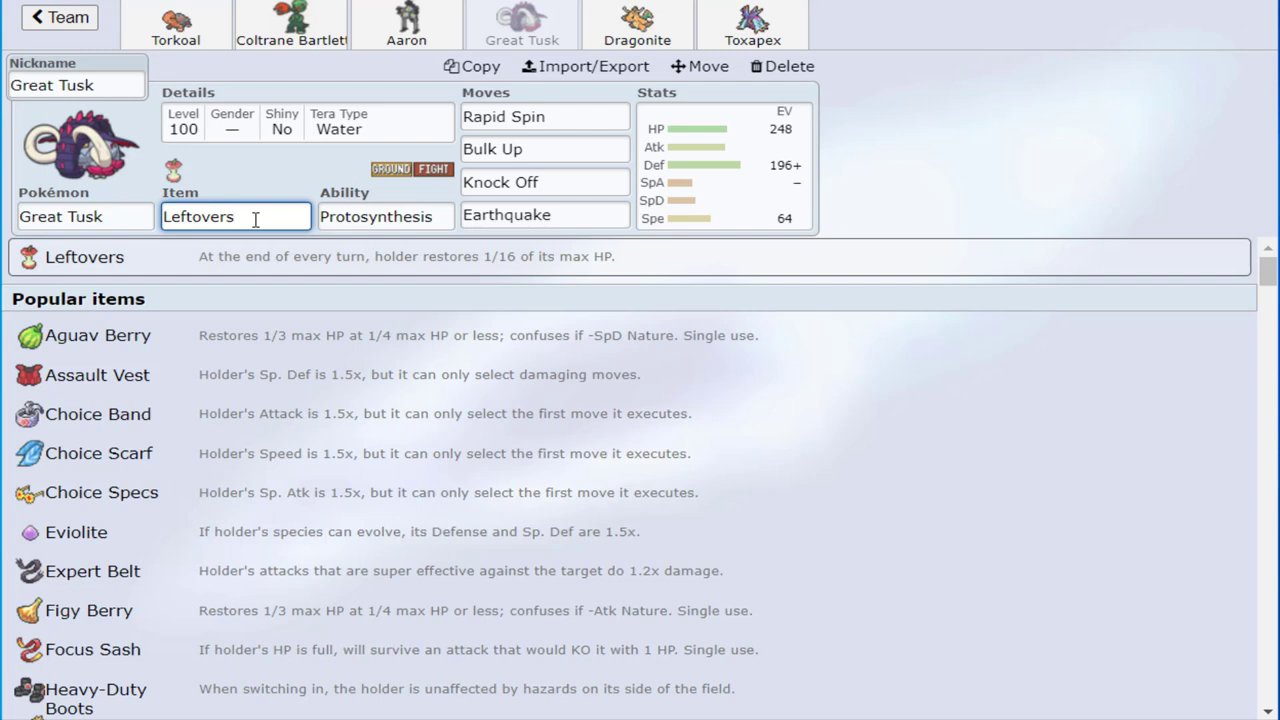
pyautogui.click(406, 25)
# Glance at Torkoal, then return to Scovillain's set and list its ability options alongside Chlorophyll
pyautogui.click(292, 25)
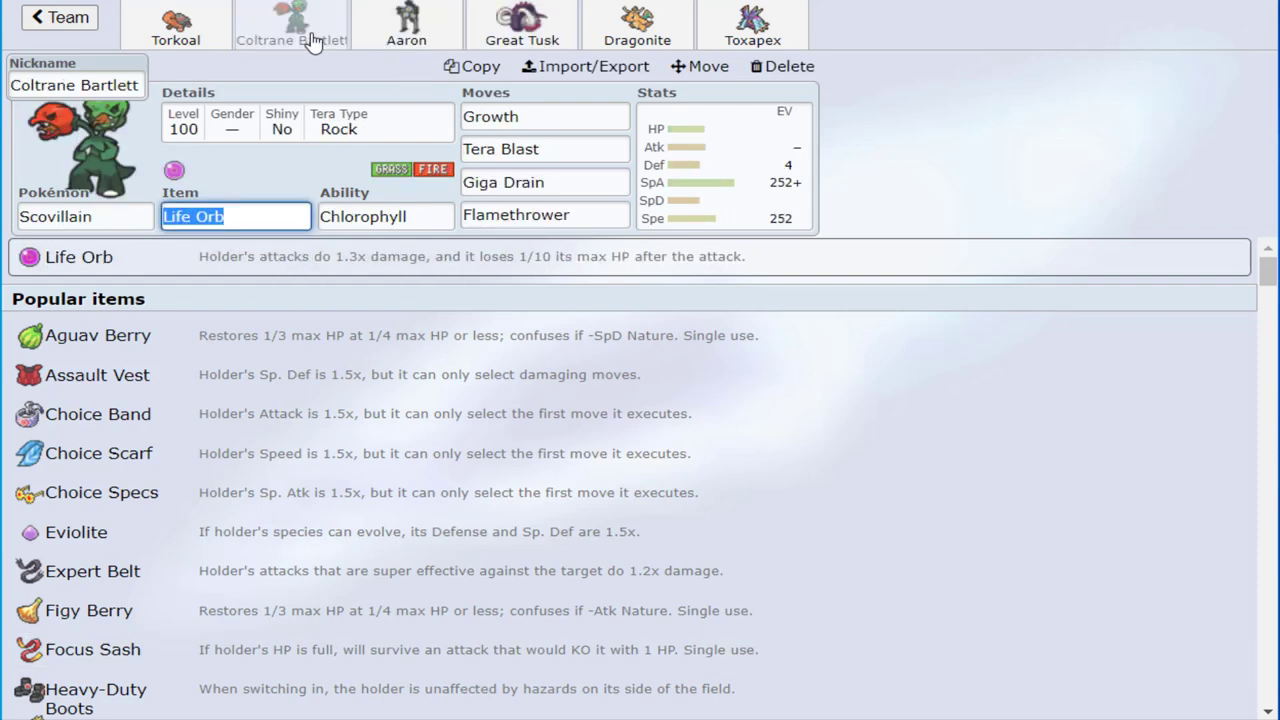
pyautogui.click(185, 40)
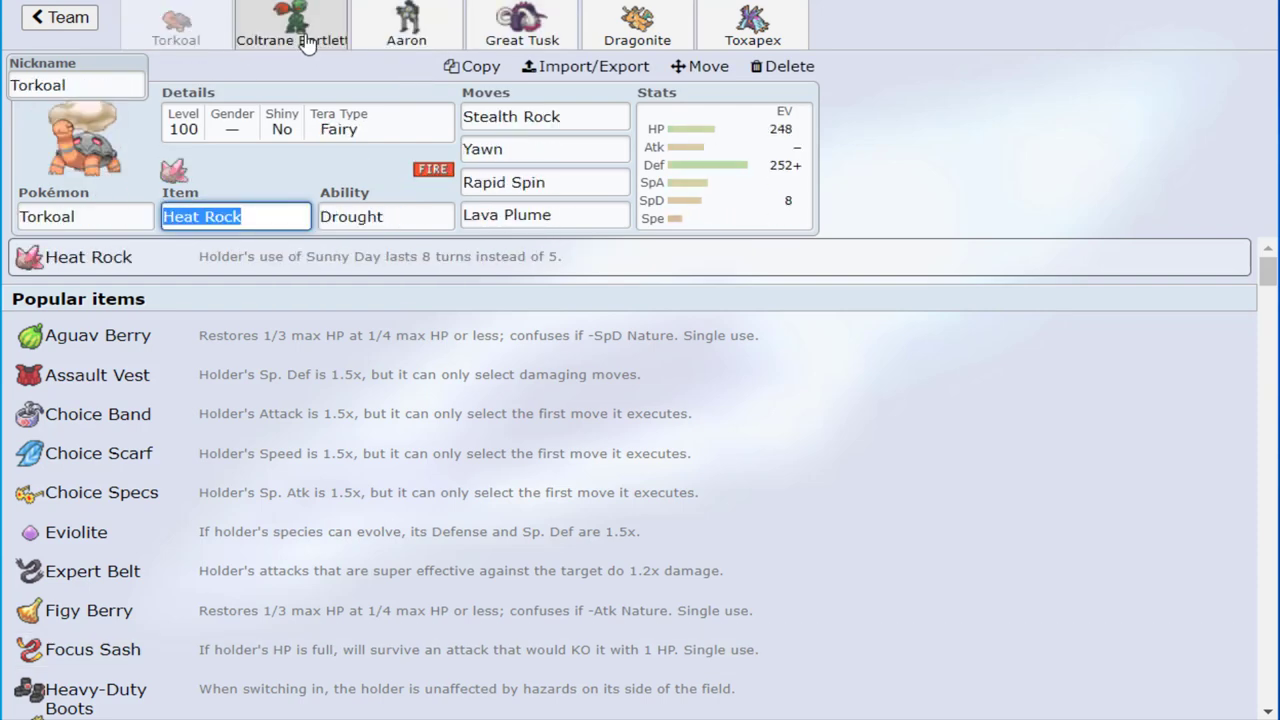
pyautogui.click(308, 40)
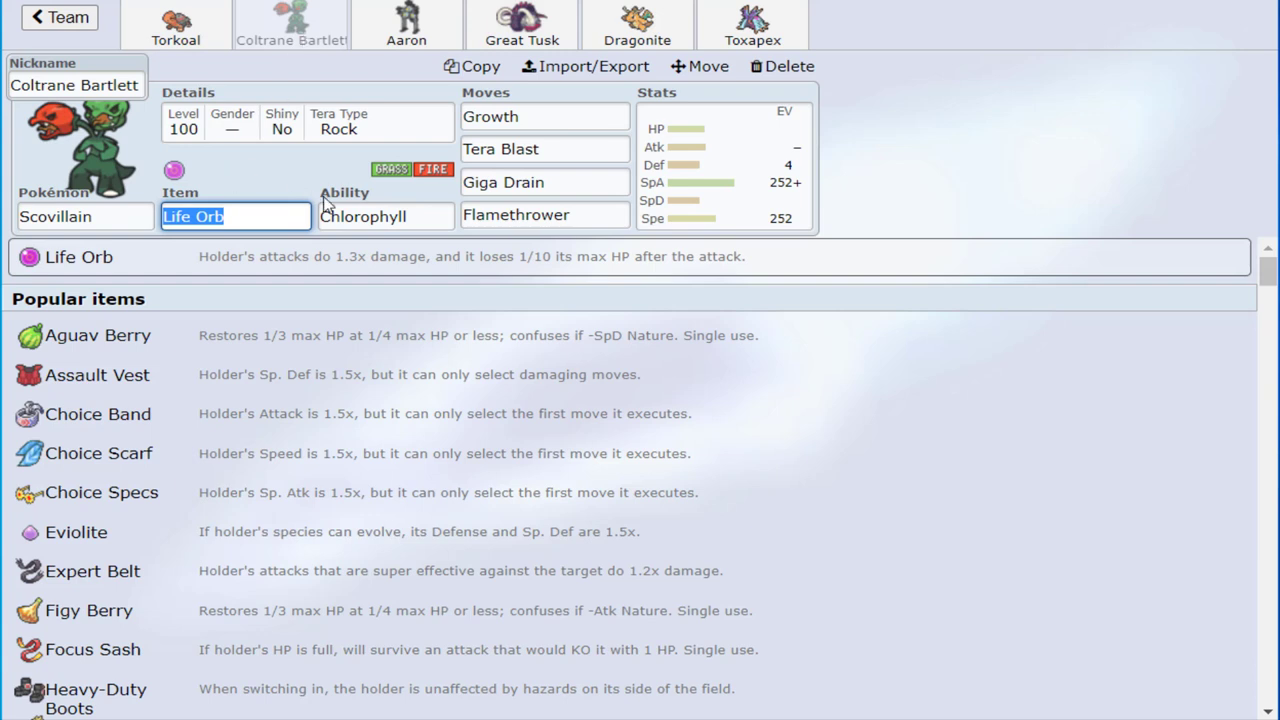
pyautogui.click(362, 216)
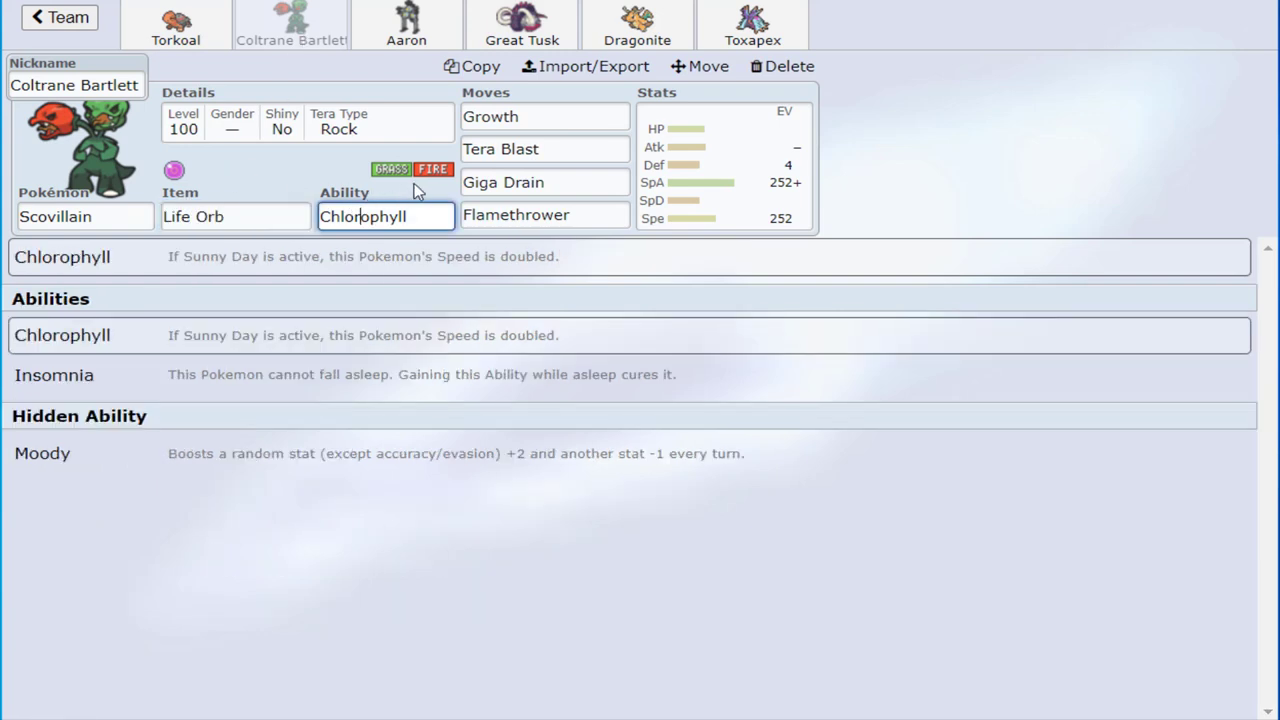
# Check Giga Drain's move options, then browse the OU species list from Scovillain's Pokémon field
pyautogui.click(508, 181)
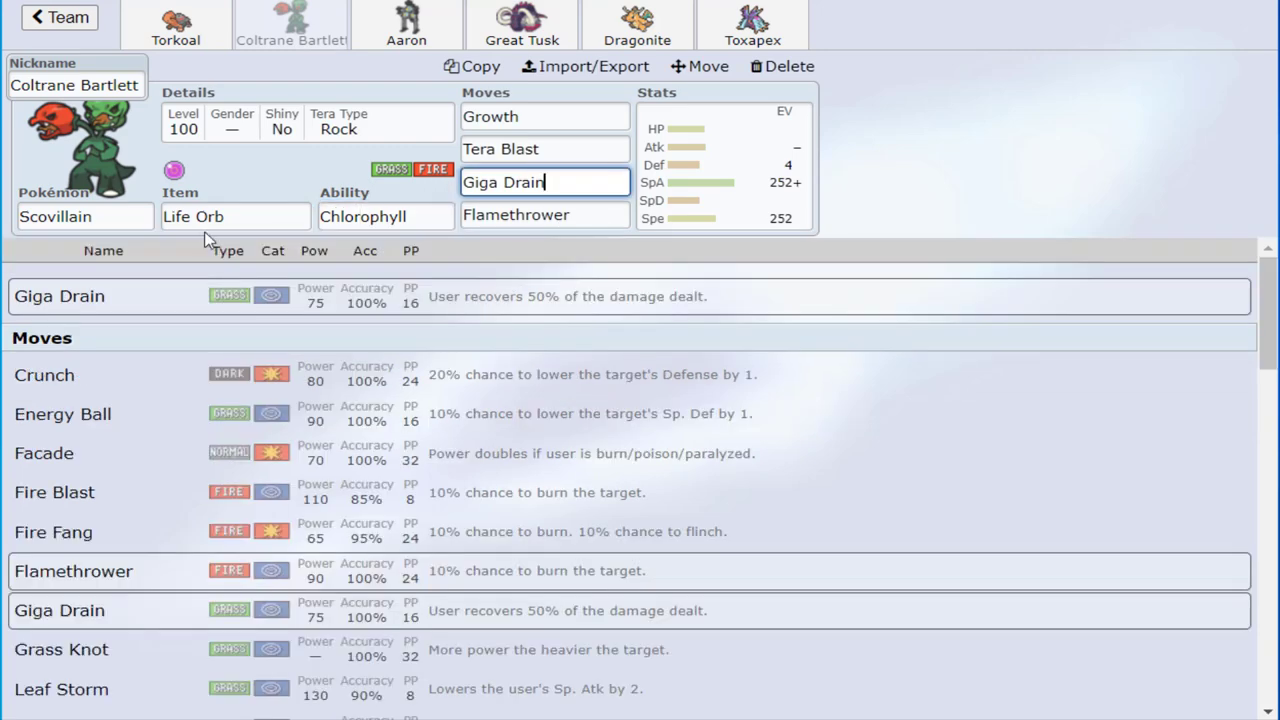
pyautogui.click(131, 217)
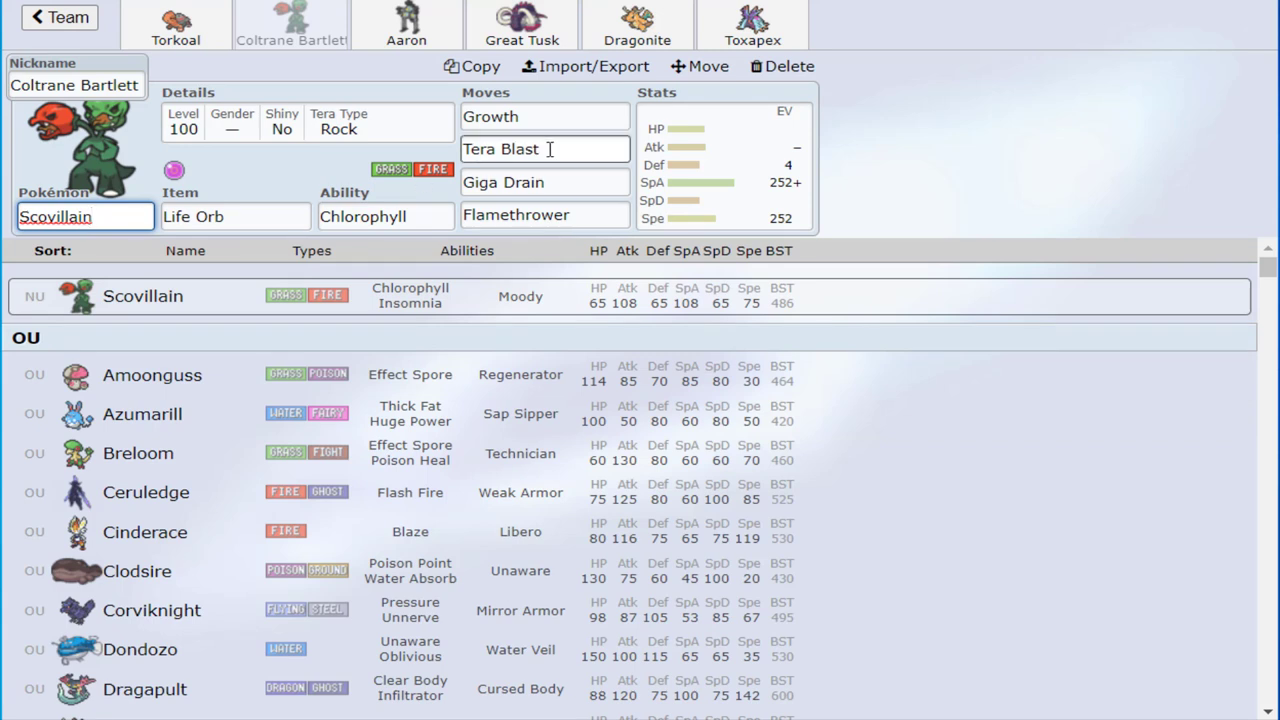
pyautogui.scroll(-2, 1268, 710)
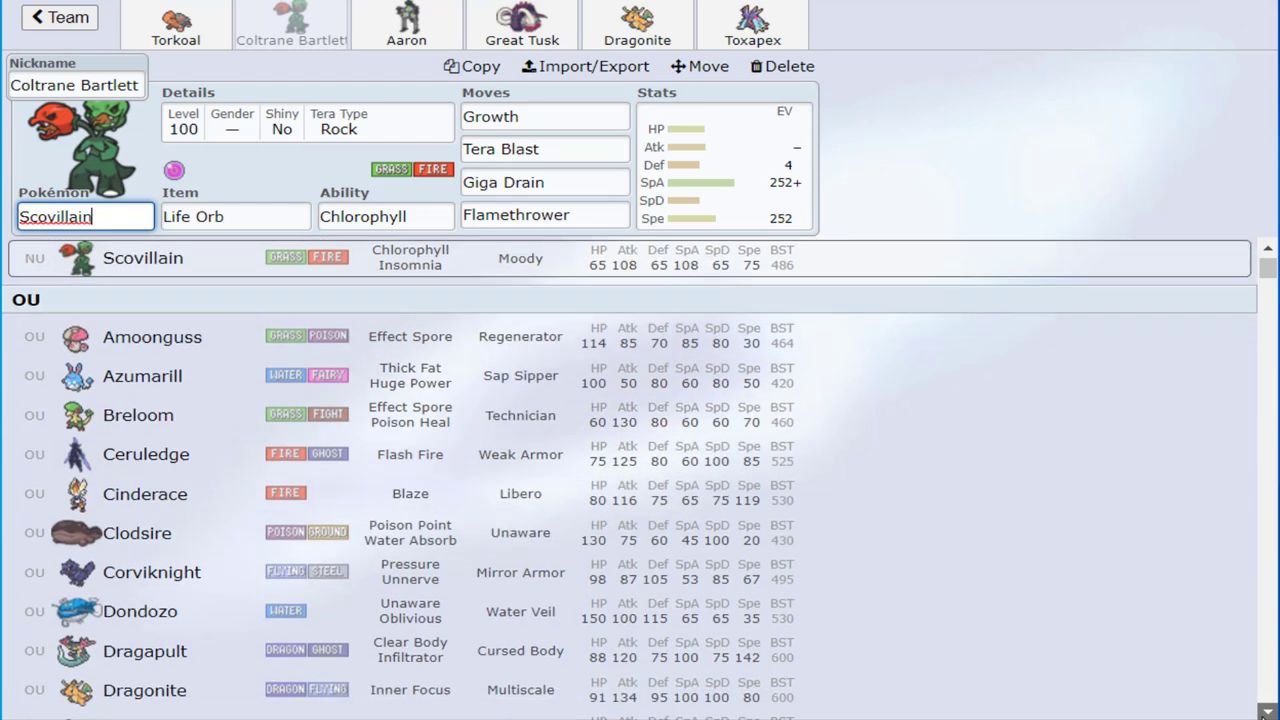
pyautogui.scroll(-2, 1268, 710)
pyautogui.scroll(-2, 1268, 710)
pyautogui.scroll(-2, 1268, 710)
pyautogui.scroll(-2, 1268, 710)
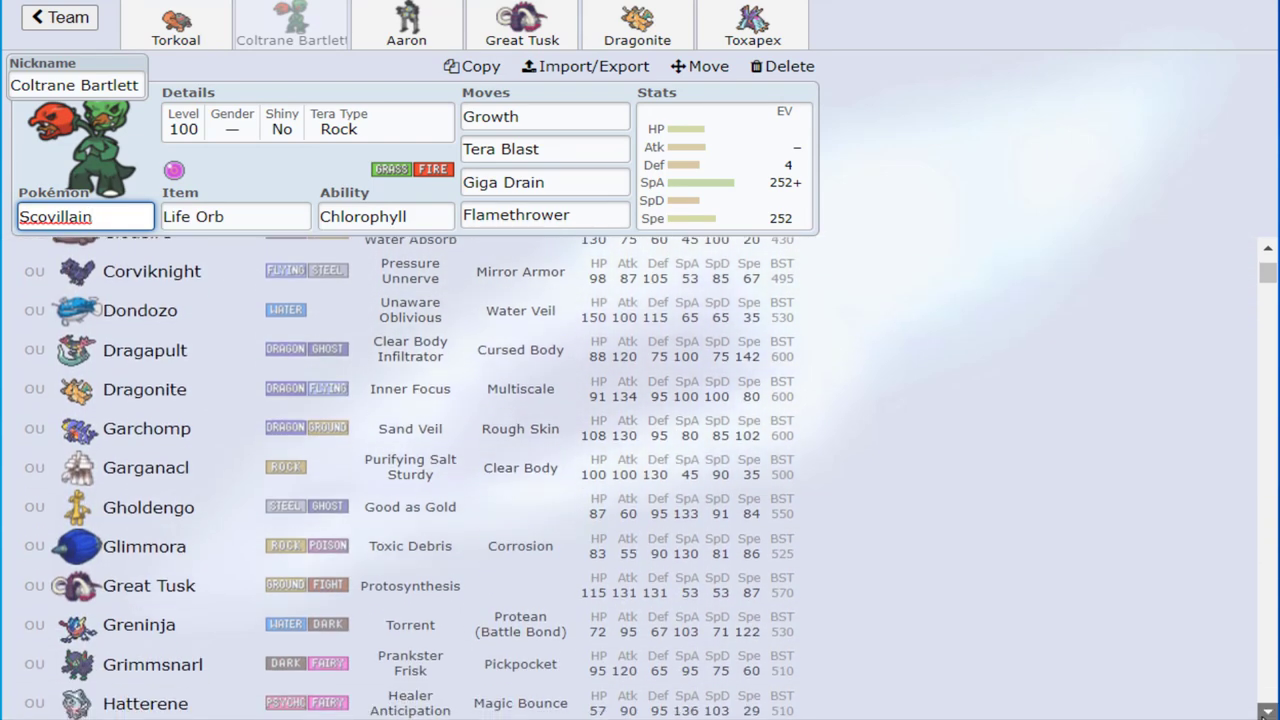
pyautogui.scroll(-1, 1268, 710)
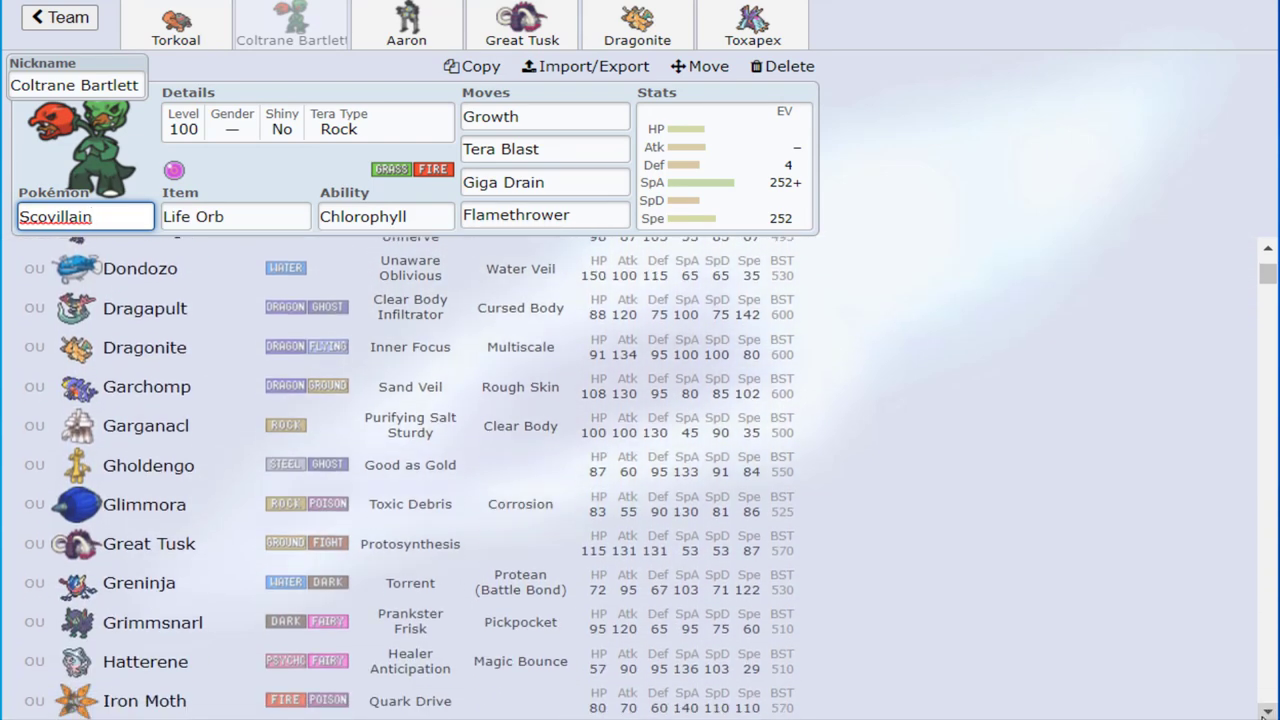
pyautogui.scroll(-1, 1268, 710)
pyautogui.scroll(-2, 1268, 710)
pyautogui.scroll(-2, 1268, 710)
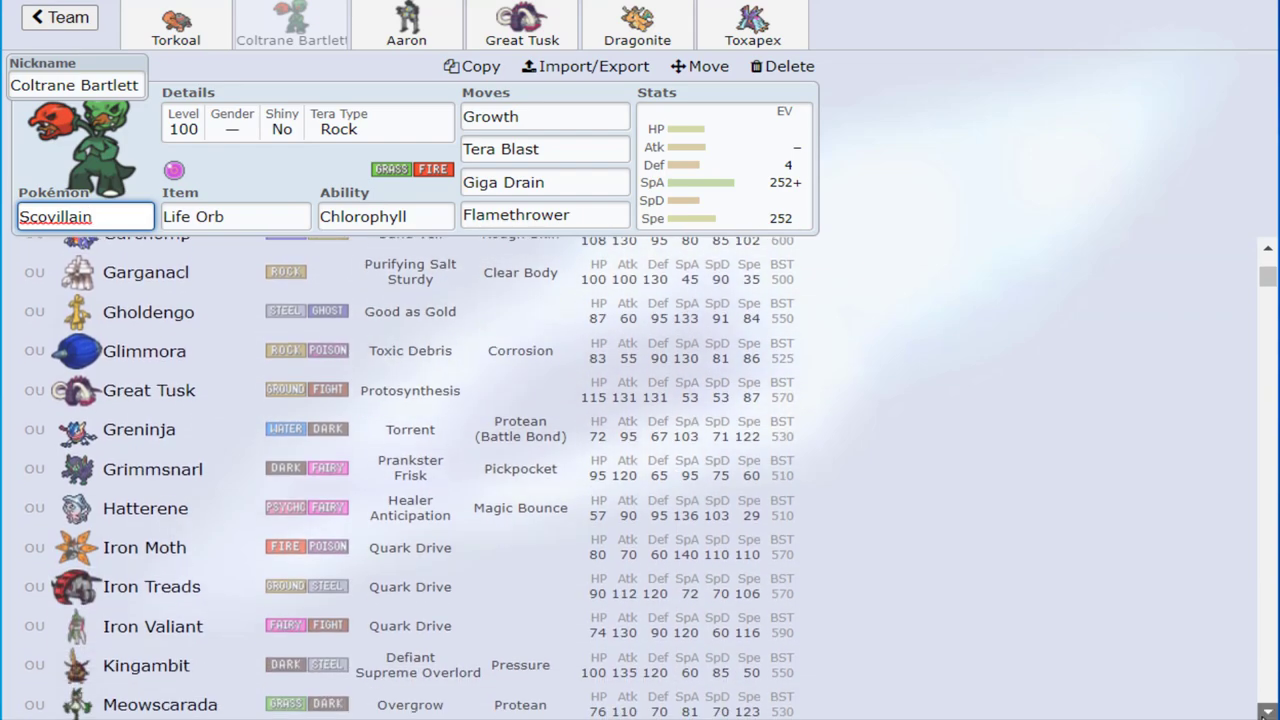
pyautogui.scroll(-1, 1268, 710)
pyautogui.scroll(-2, 1268, 710)
pyautogui.scroll(-1, 1268, 710)
pyautogui.scroll(-1, 1268, 710)
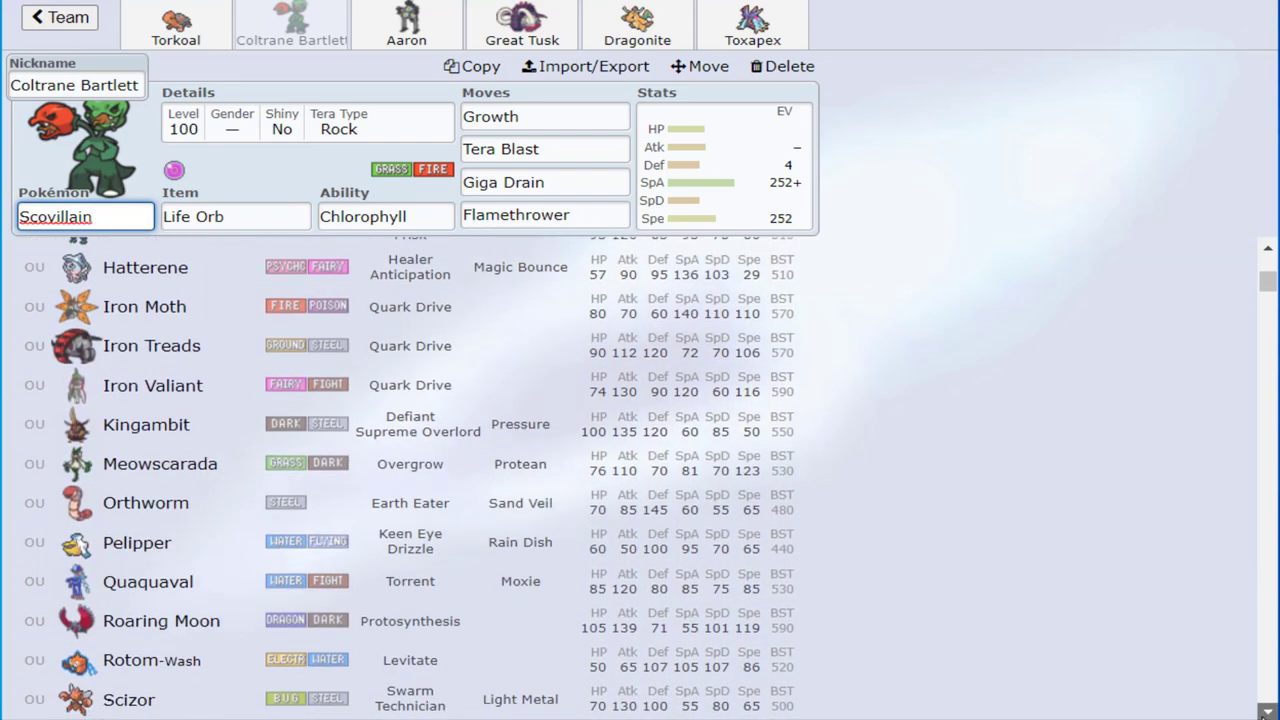
pyautogui.scroll(-2, 1268, 710)
pyautogui.scroll(-1, 1268, 710)
pyautogui.scroll(-1, 1268, 710)
pyautogui.scroll(-1, 1268, 710)
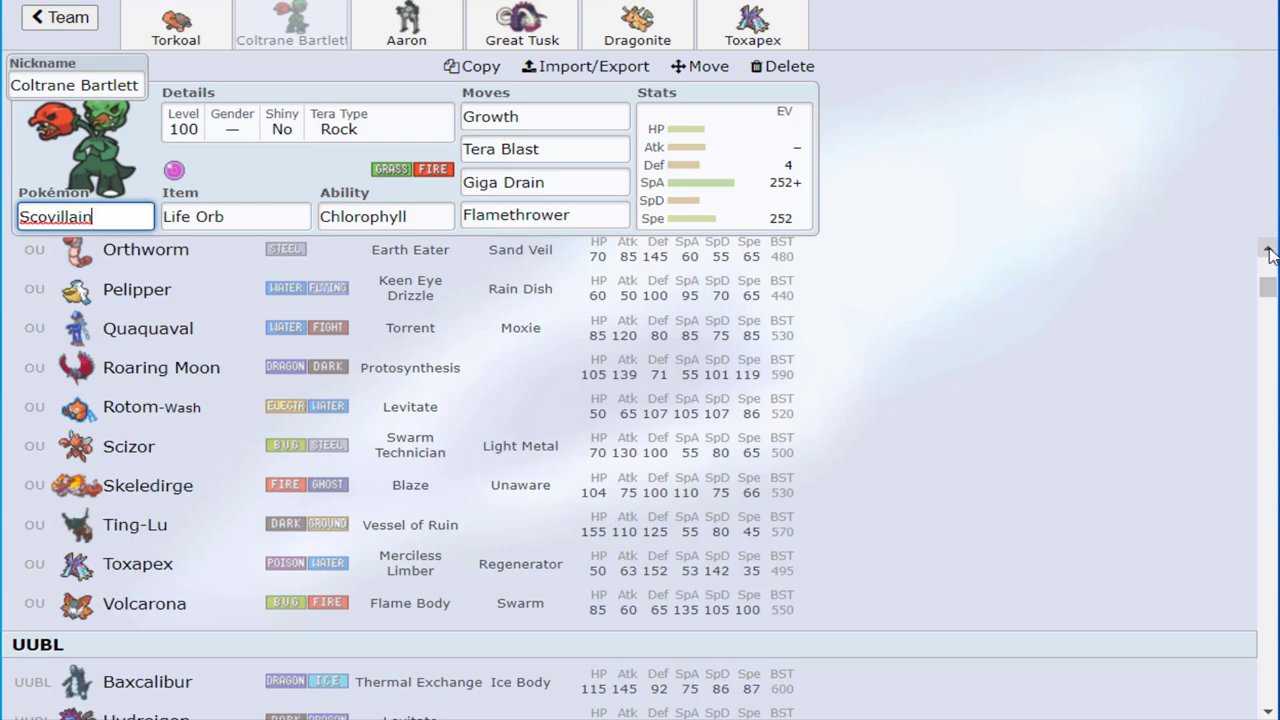
pyautogui.click(1268, 248)
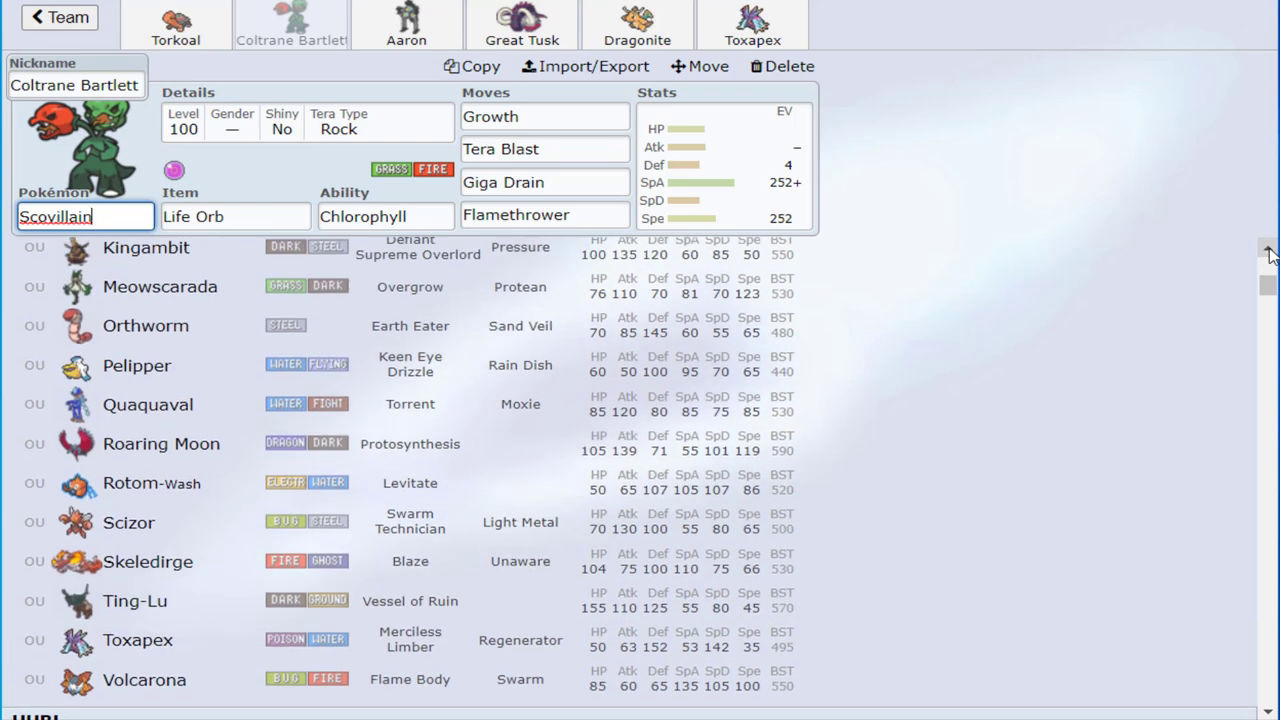
pyautogui.scroll(1, 1268, 252)
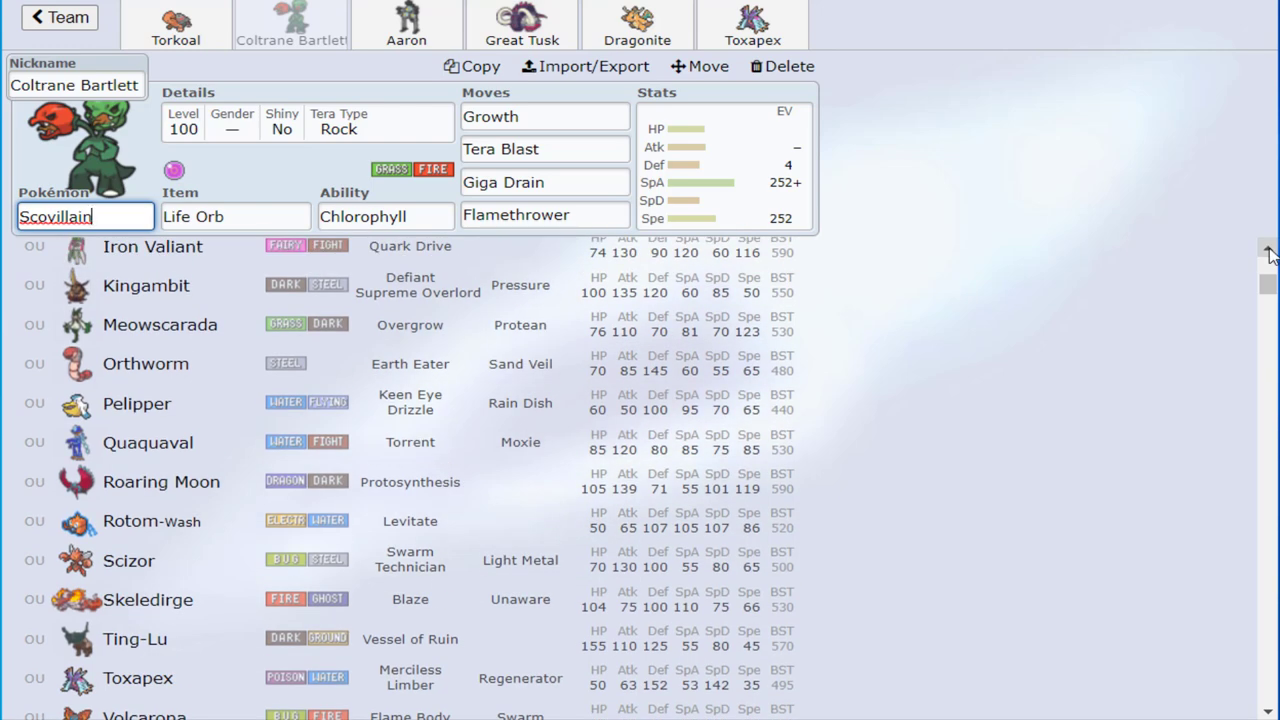
pyautogui.scroll(1, 1268, 252)
pyautogui.scroll(1, 1268, 252)
pyautogui.scroll(1, 1268, 252)
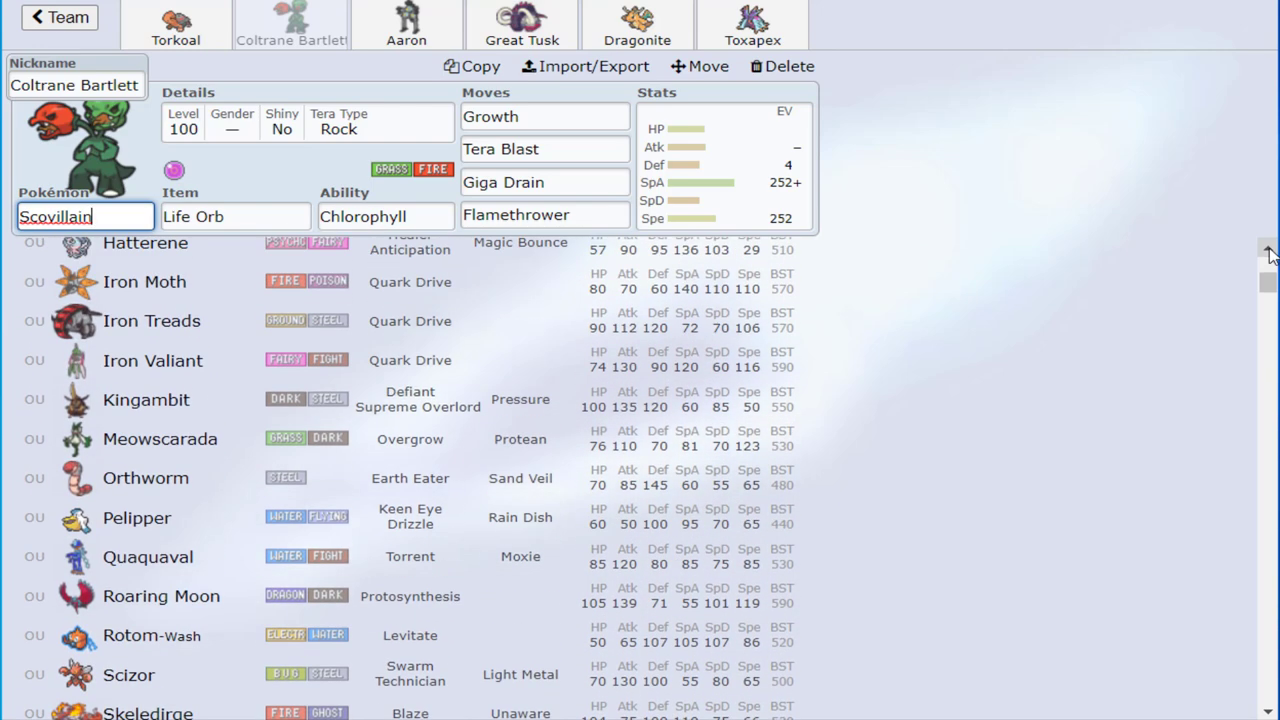
pyautogui.scroll(2, 1268, 252)
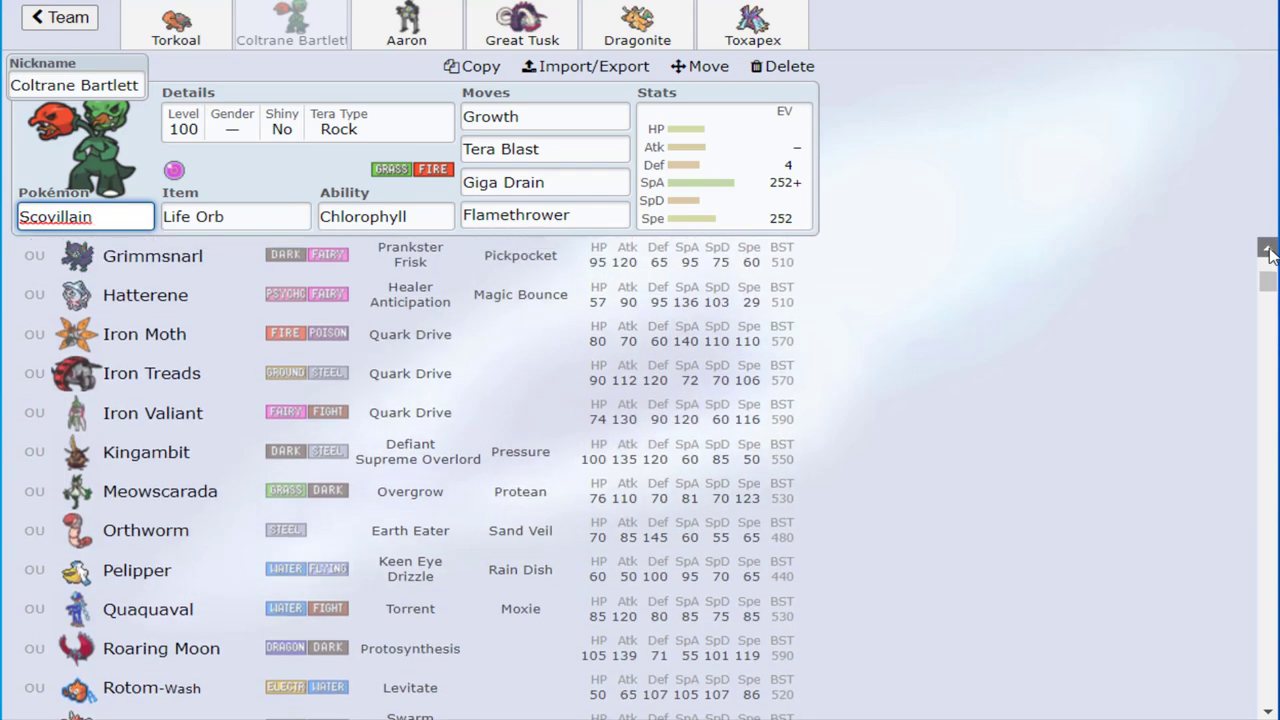
pyautogui.scroll(2, 1268, 252)
pyautogui.scroll(2, 1268, 252)
pyautogui.scroll(2, 1268, 252)
pyautogui.scroll(2, 1268, 252)
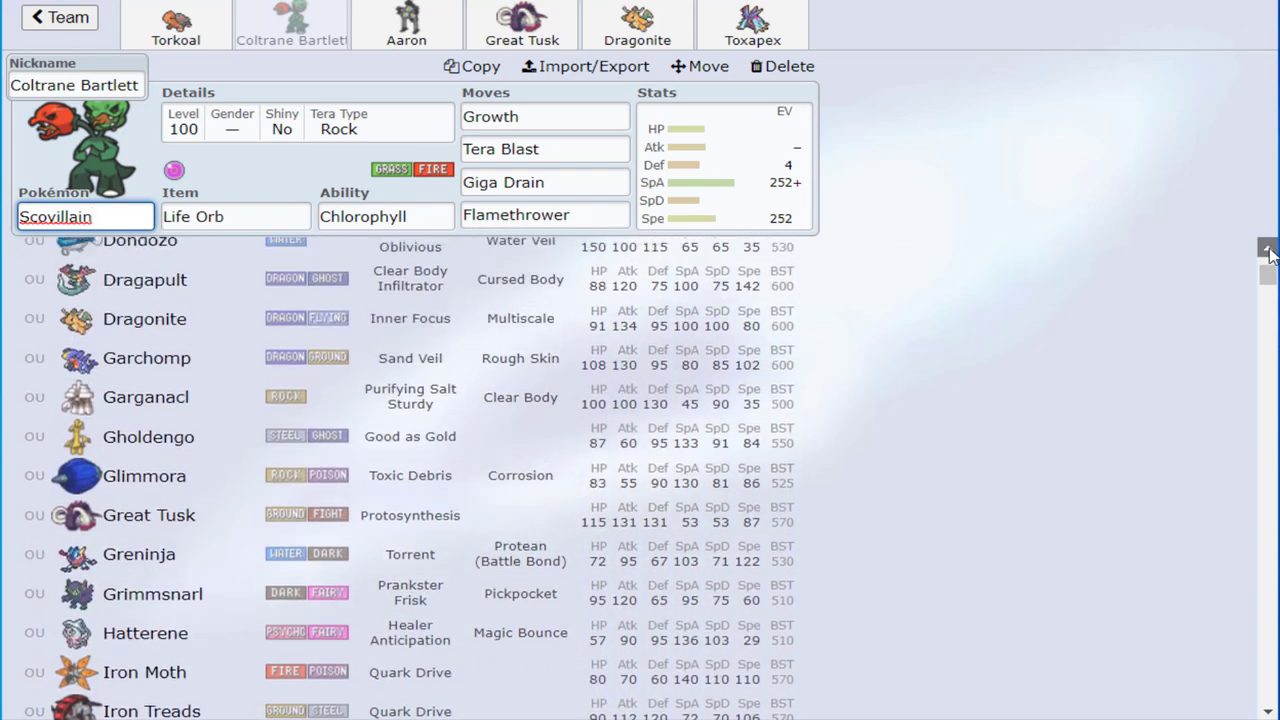
pyautogui.scroll(2, 1268, 252)
pyautogui.scroll(2, 1268, 252)
pyautogui.scroll(2, 1268, 252)
pyautogui.scroll(1, 1268, 252)
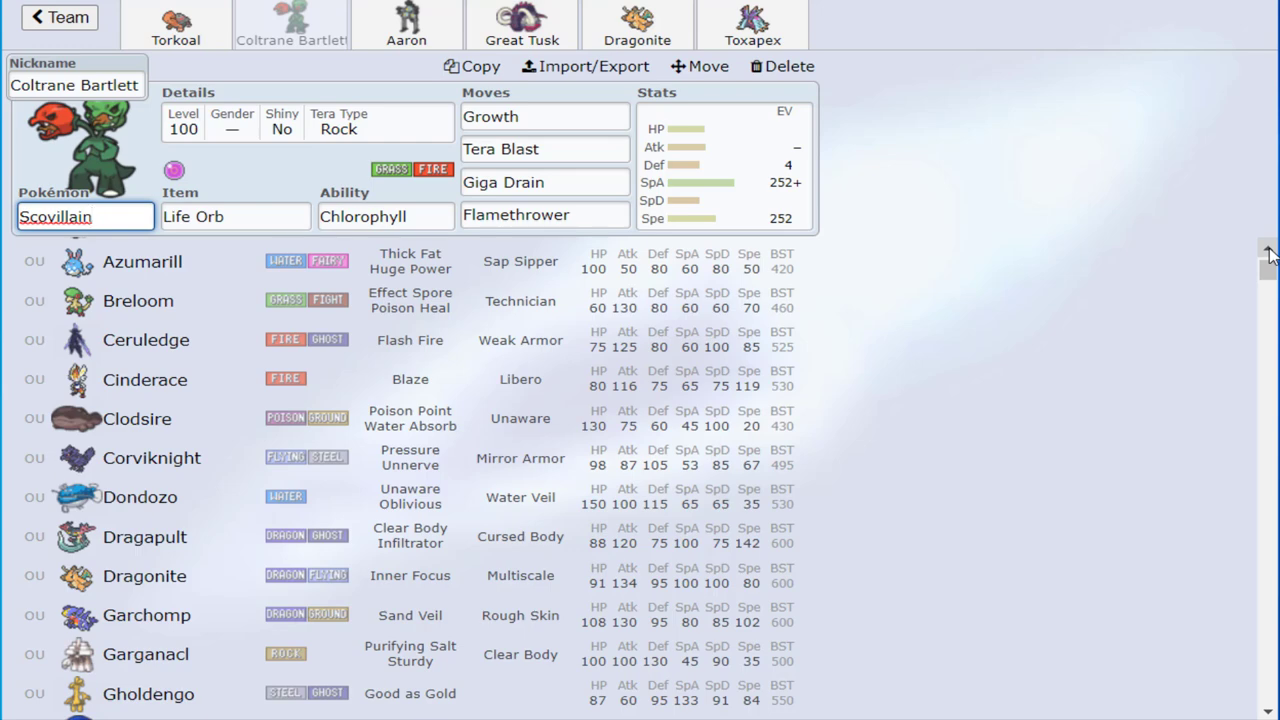
pyautogui.scroll(1, 1268, 252)
pyautogui.scroll(1, 1268, 252)
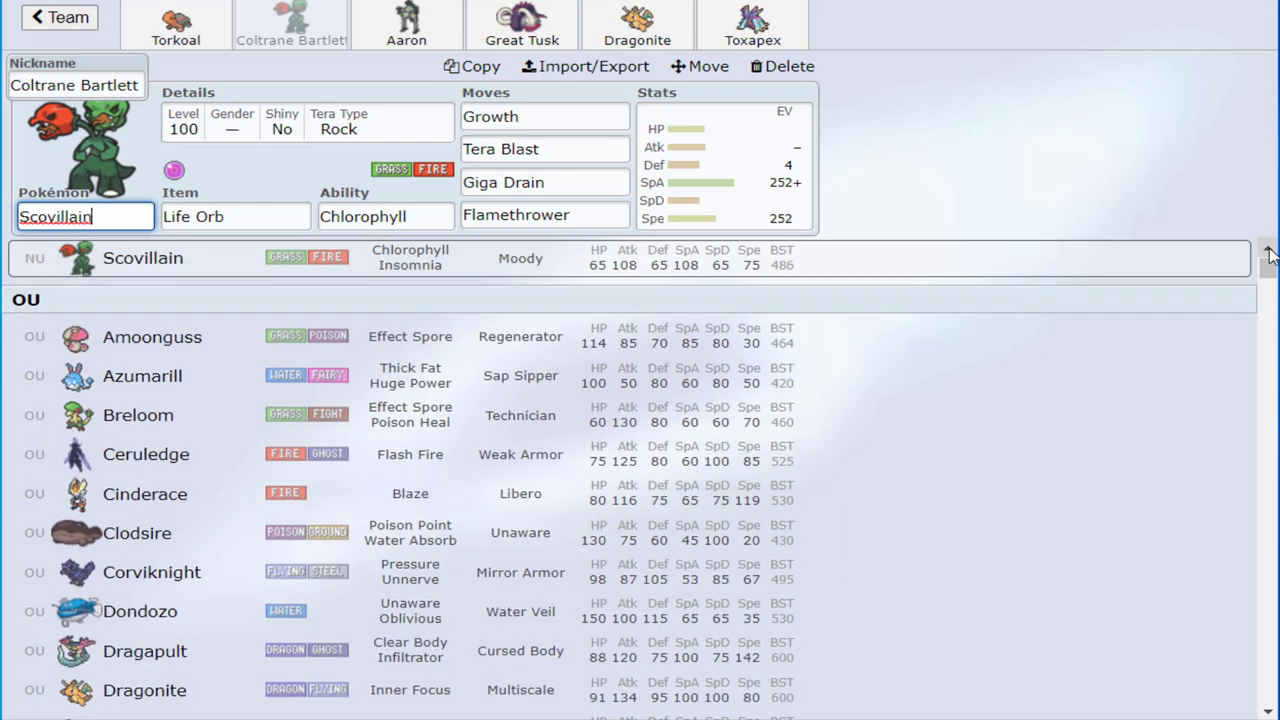
pyautogui.scroll(1, 1268, 252)
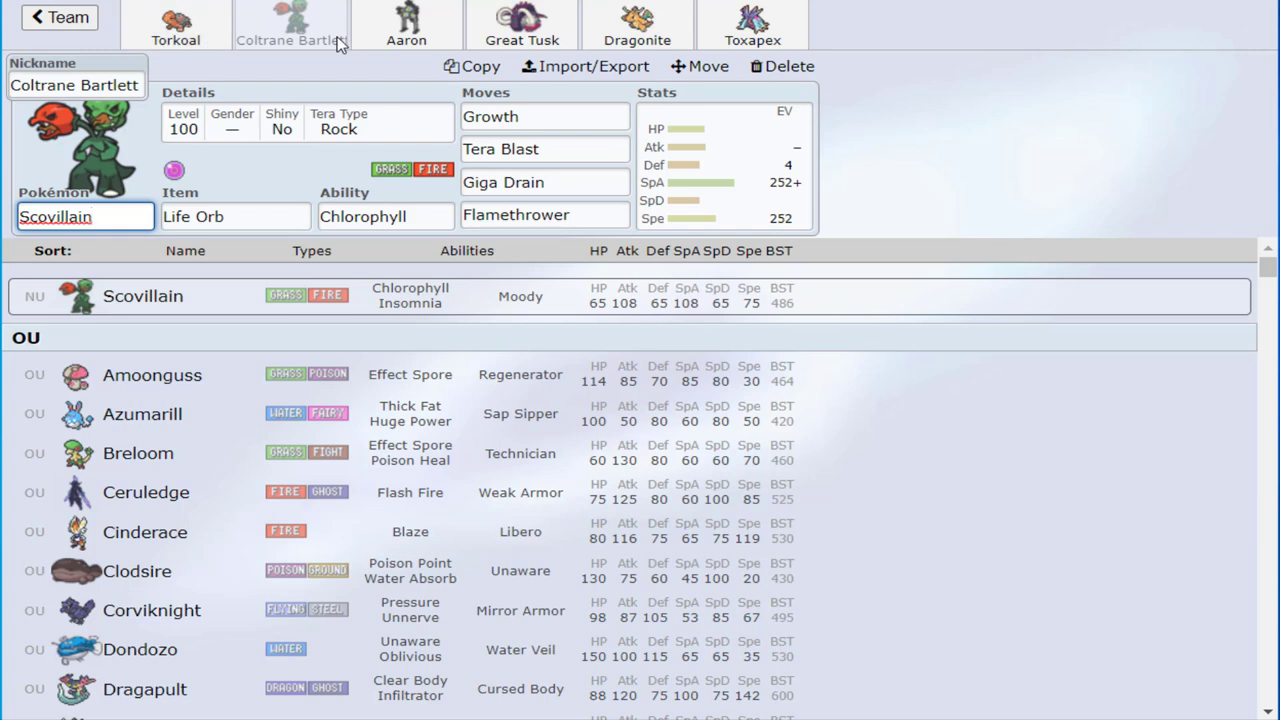
pyautogui.click(380, 40)
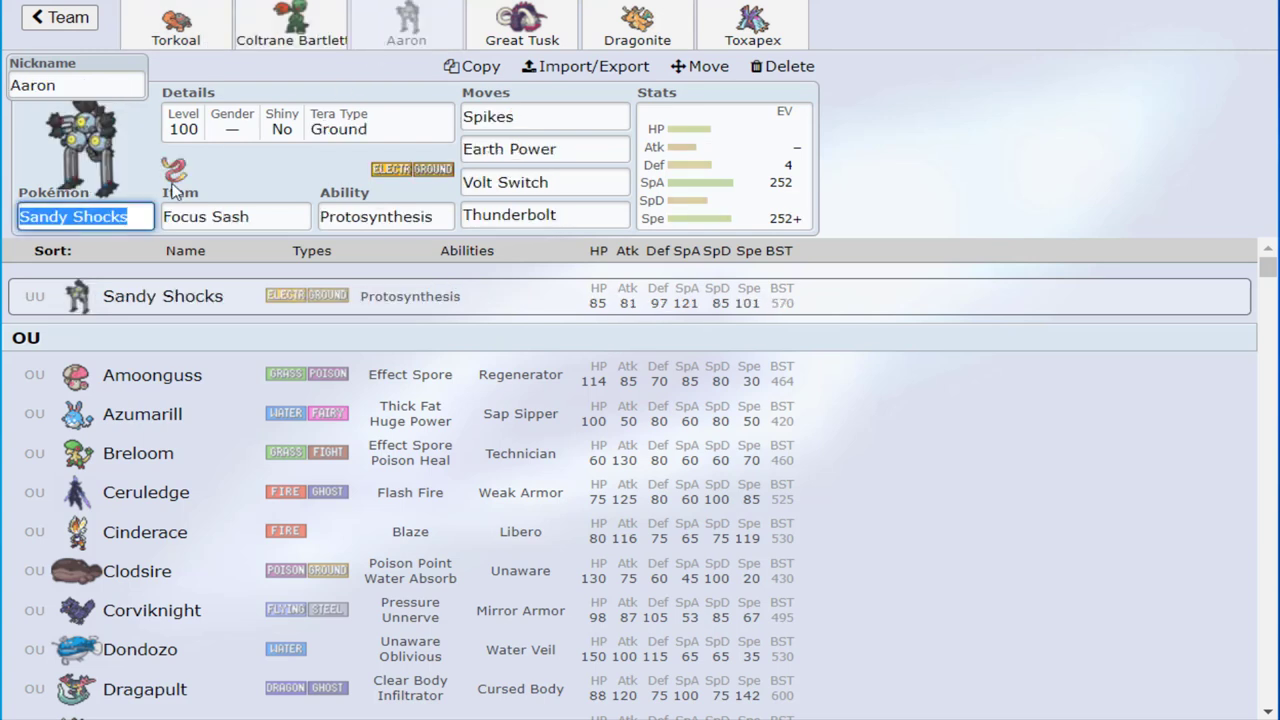
pyautogui.click(386, 216)
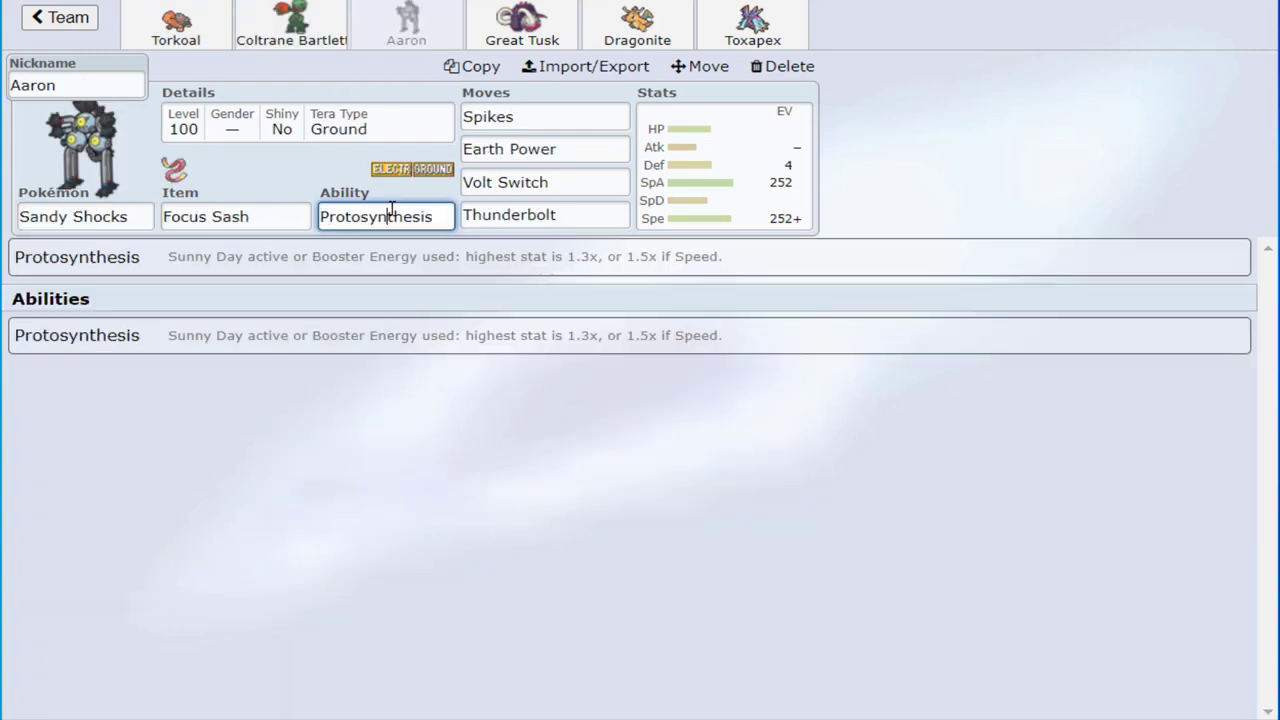
pyautogui.click(300, 216)
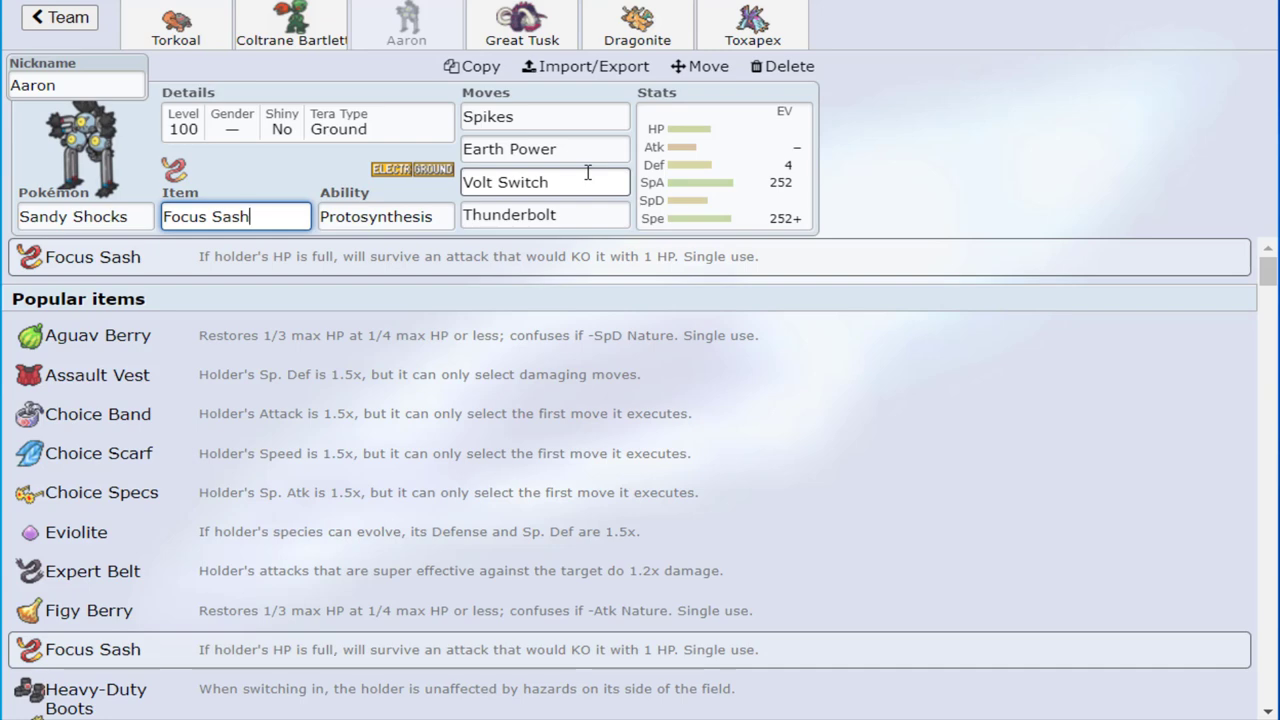
# Check Sandy Shocks' Spikes slot against Scovillain, then browse its species list
pyautogui.click(530, 116)
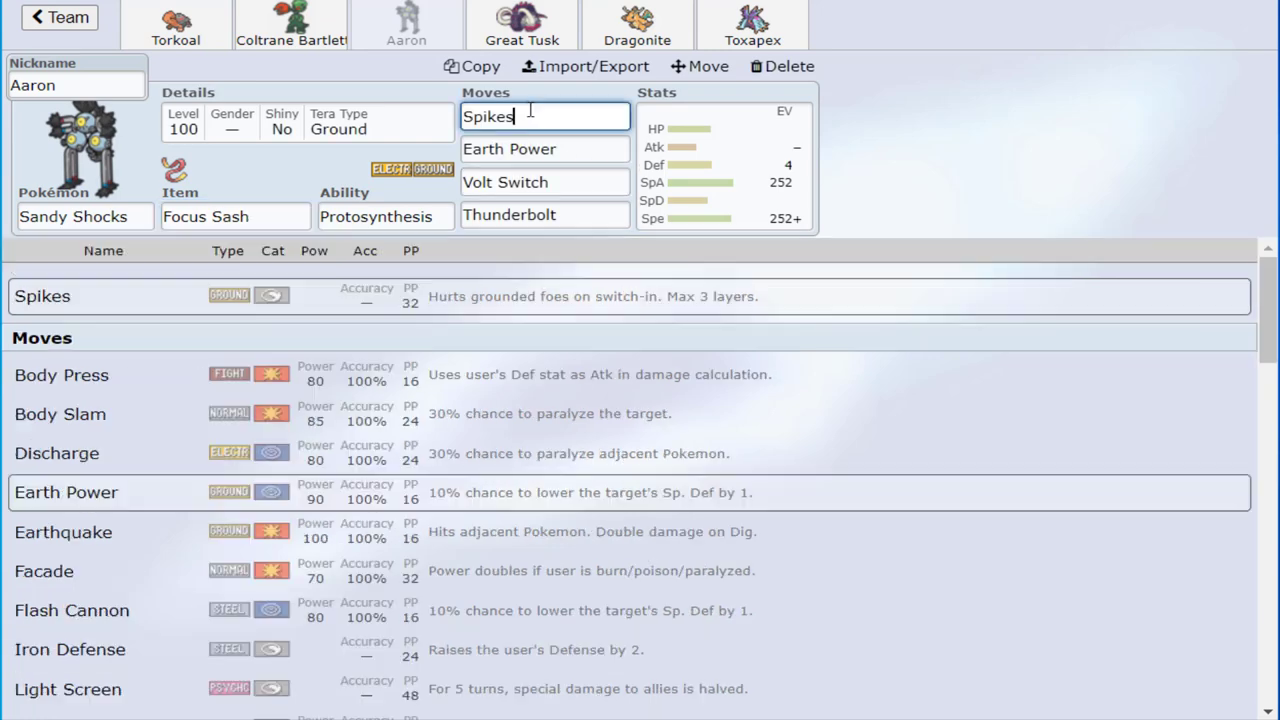
pyautogui.click(259, 20)
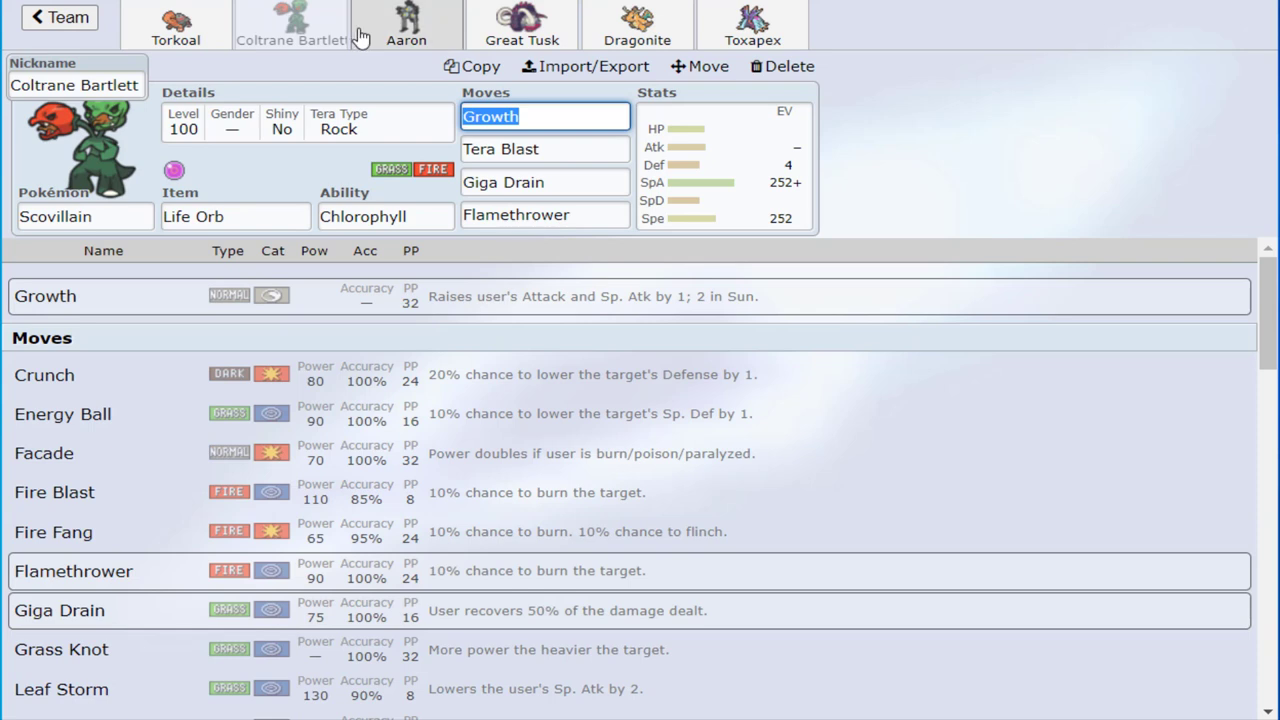
pyautogui.click(400, 30)
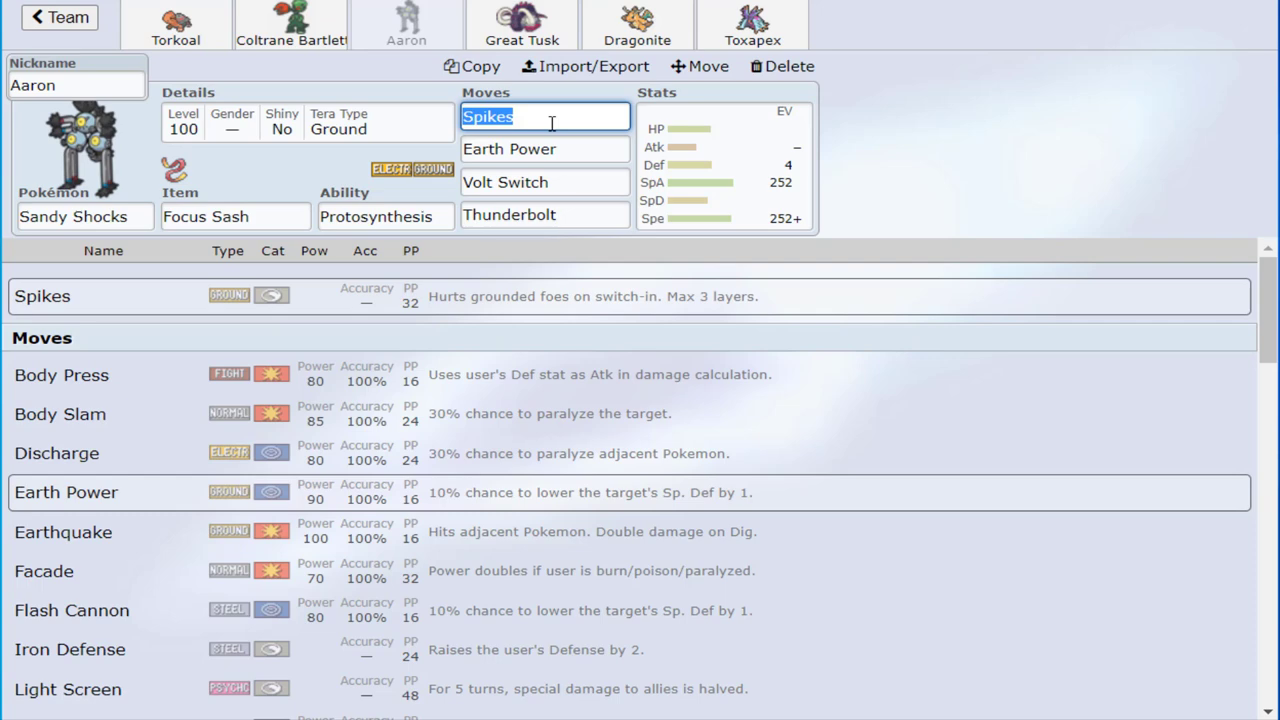
pyautogui.click(141, 217)
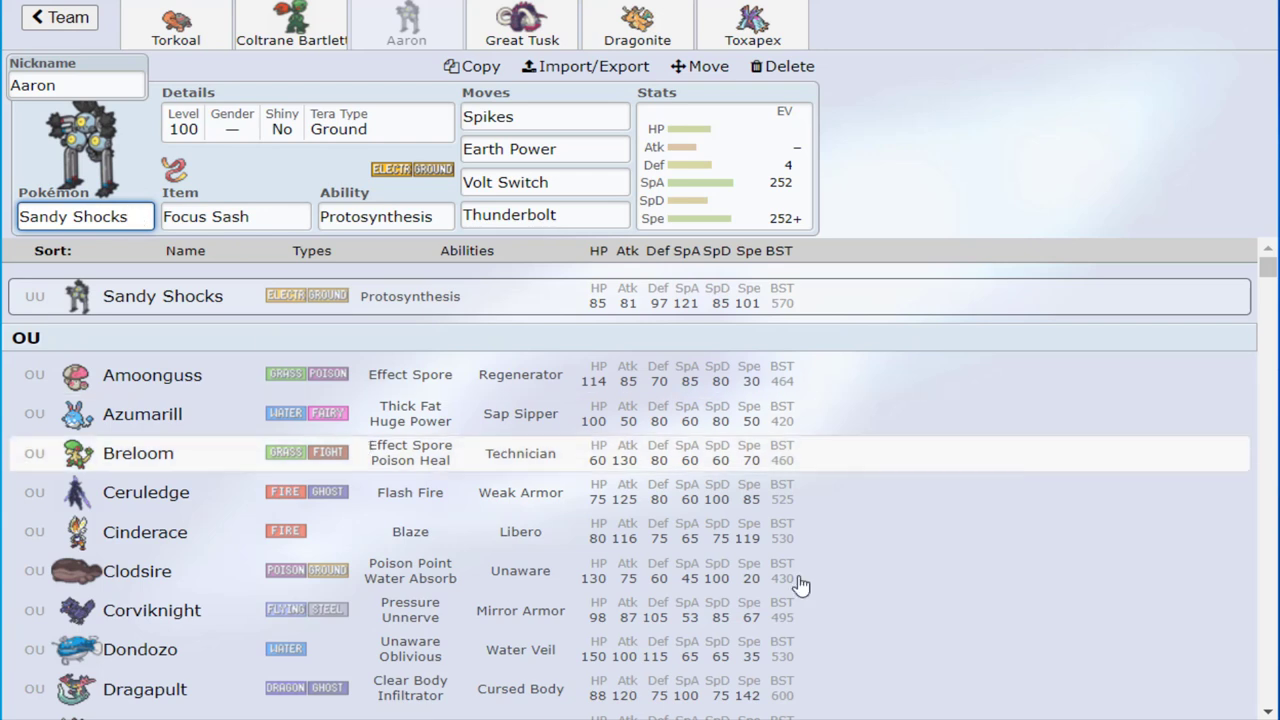
pyautogui.moveTo(1266, 712); pyautogui.dragTo(1266, 712)
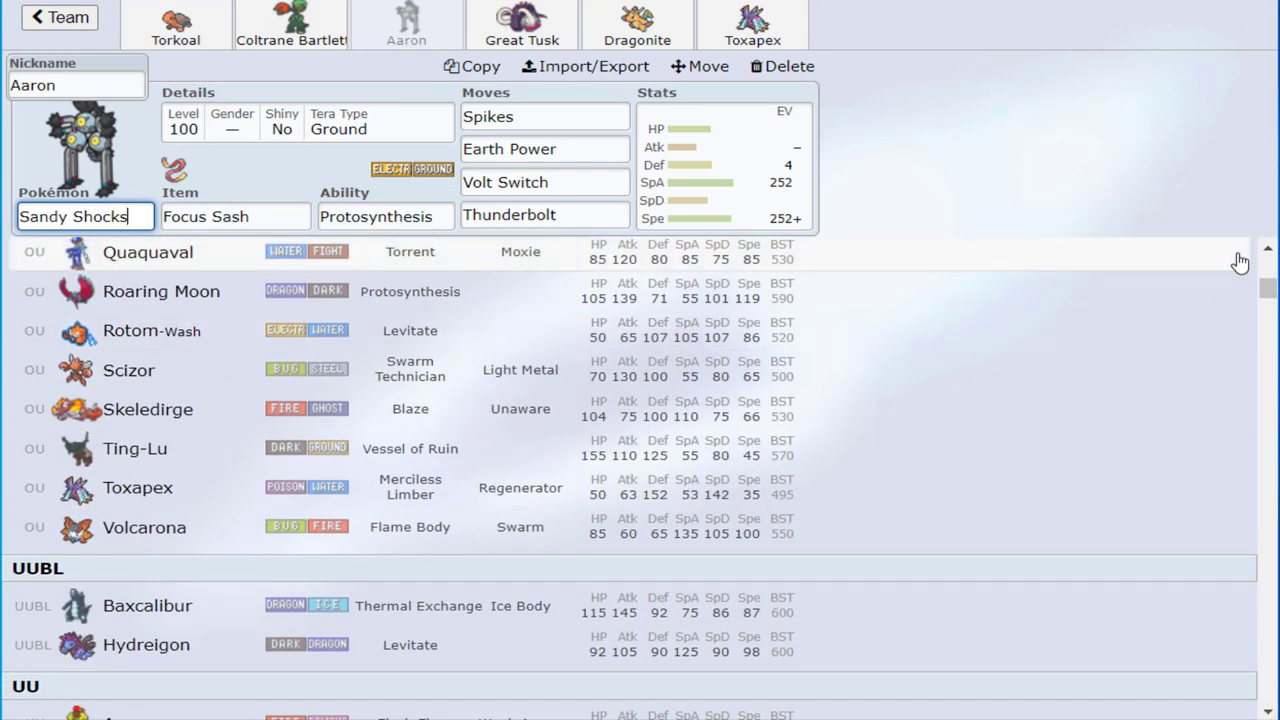
pyautogui.moveTo(1268, 248); pyautogui.dragTo(1268, 248)
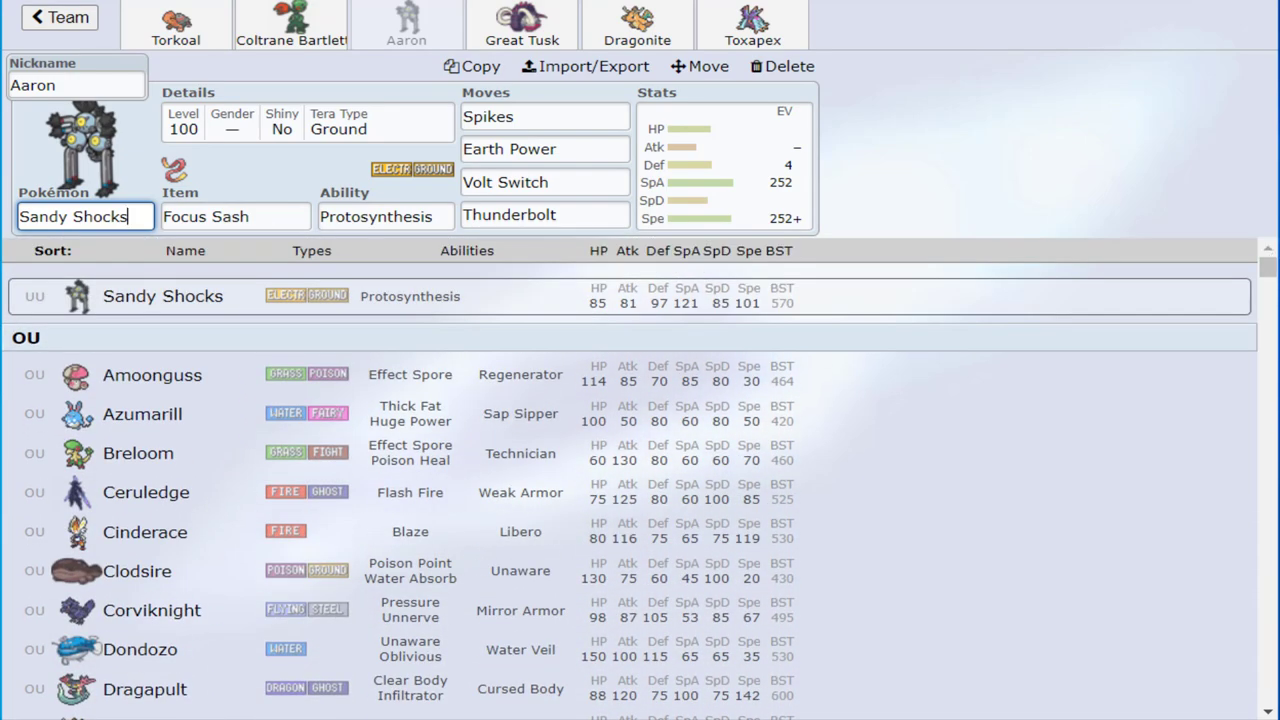
pyautogui.click(1266, 712)
pyautogui.moveTo(1266, 712); pyautogui.dragTo(1268, 712)
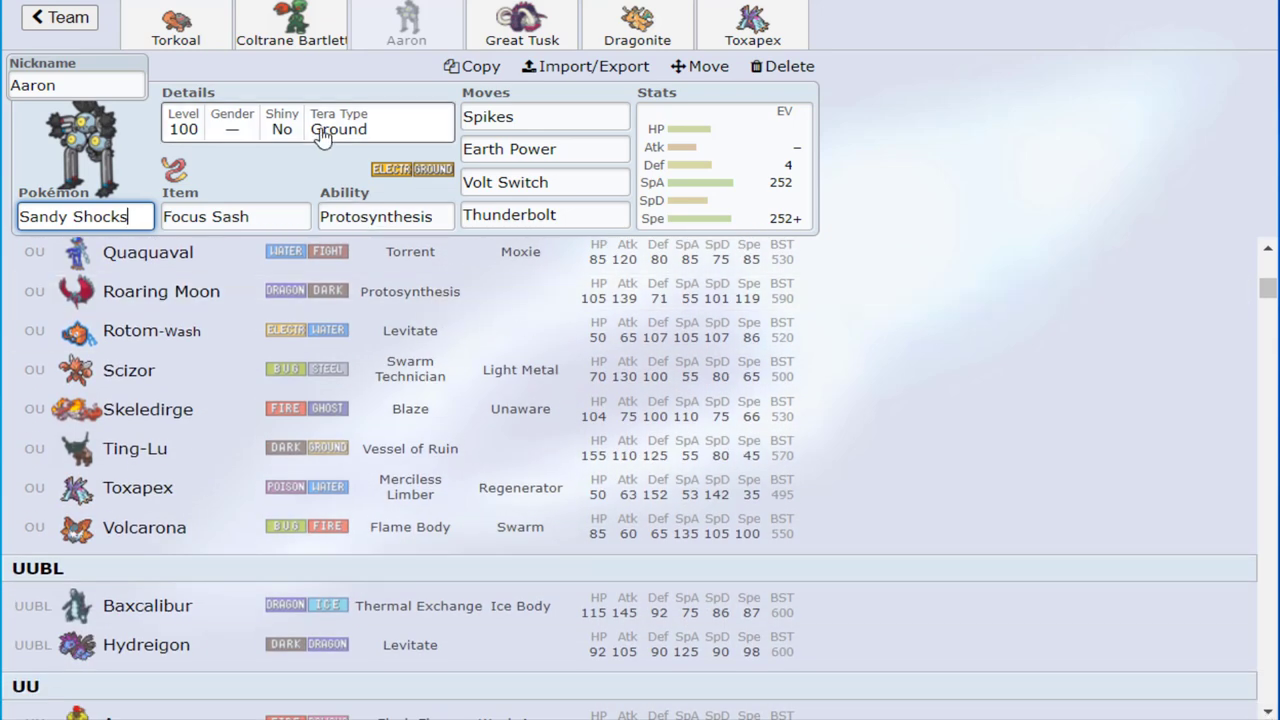
# Flip between the Sandy Shocks and Scovillain sets, putting Volt Switch up for editing along the way
pyautogui.click(291, 24)
pyautogui.click(371, 24)
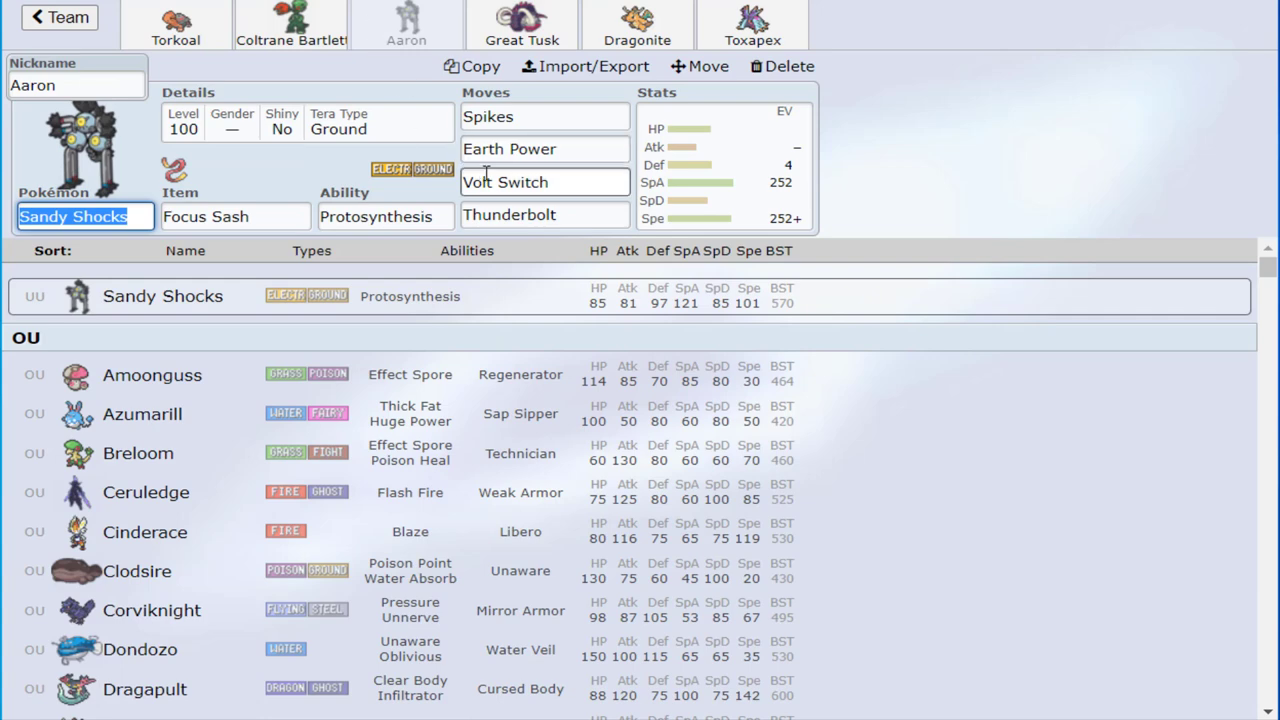
pyautogui.click(521, 182)
pyautogui.click(276, 35)
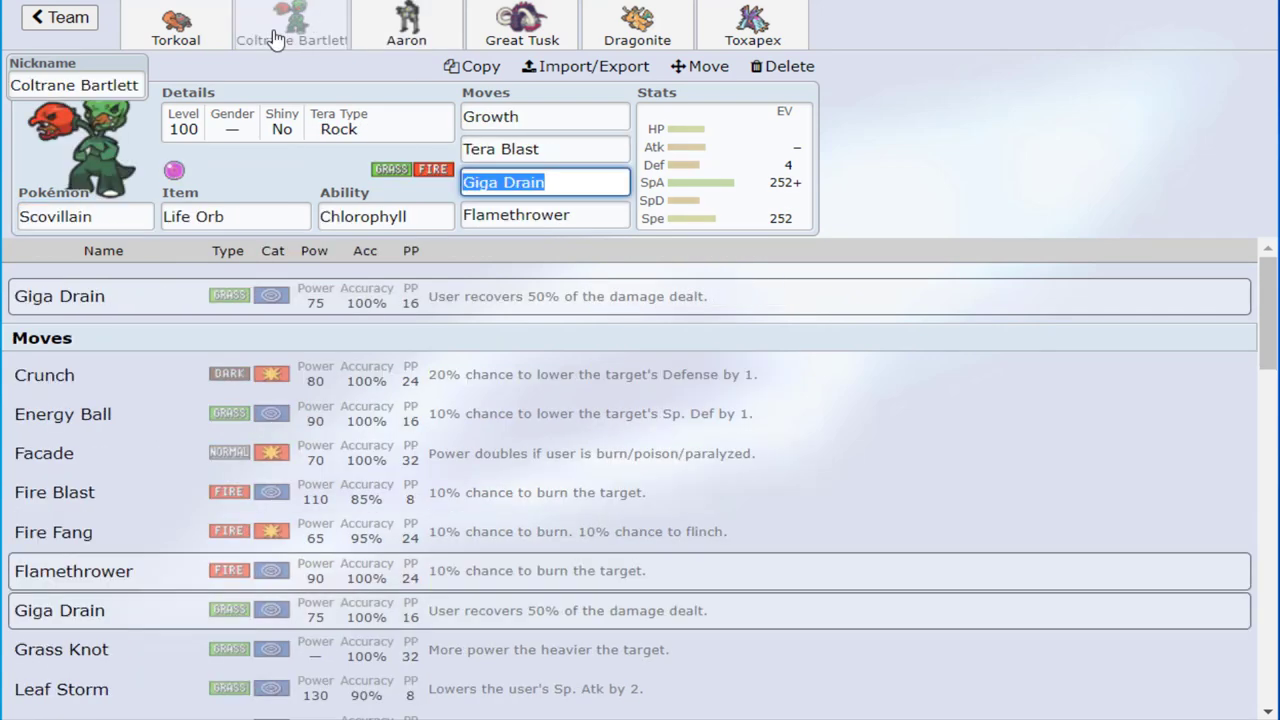
pyautogui.click(410, 24)
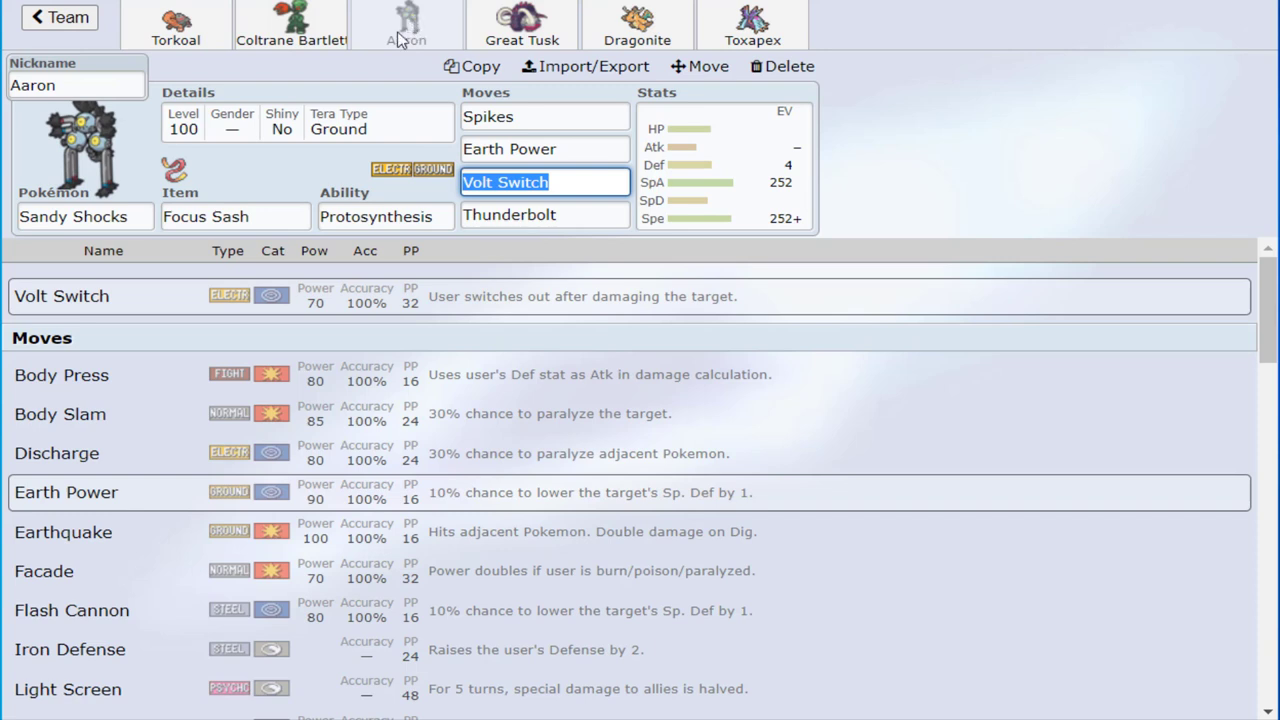
pyautogui.click(292, 30)
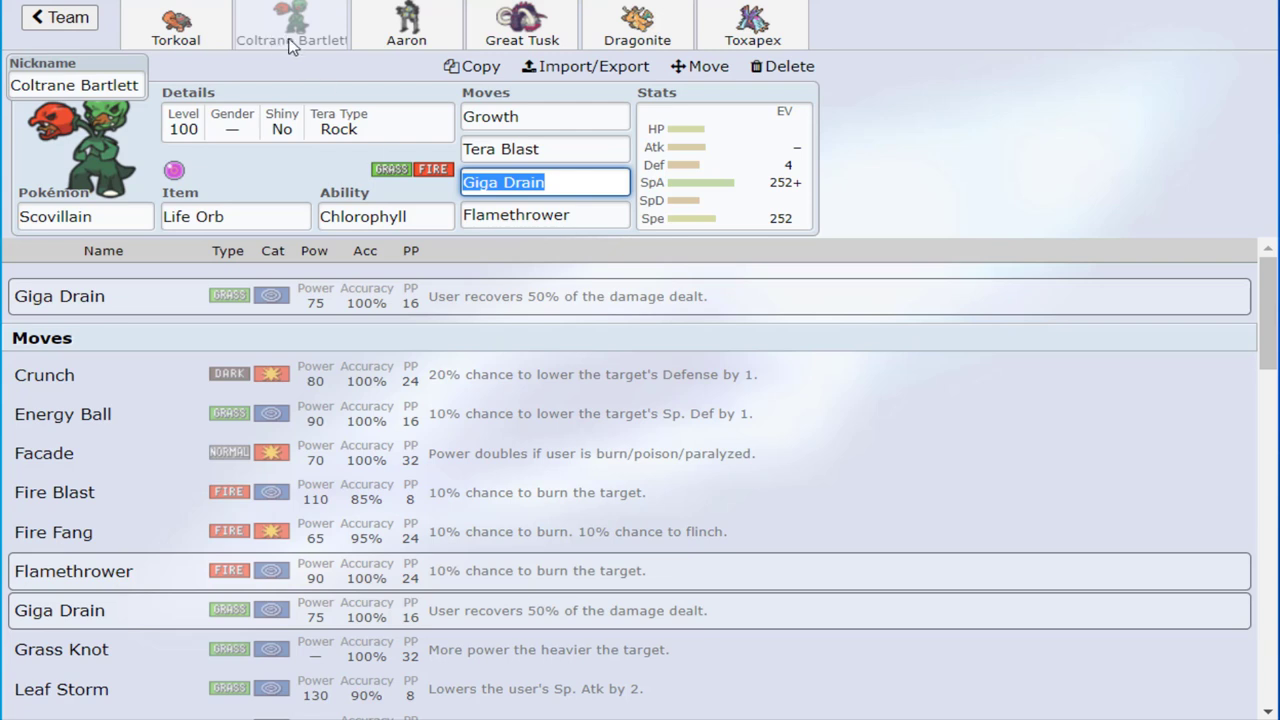
pyautogui.click(406, 30)
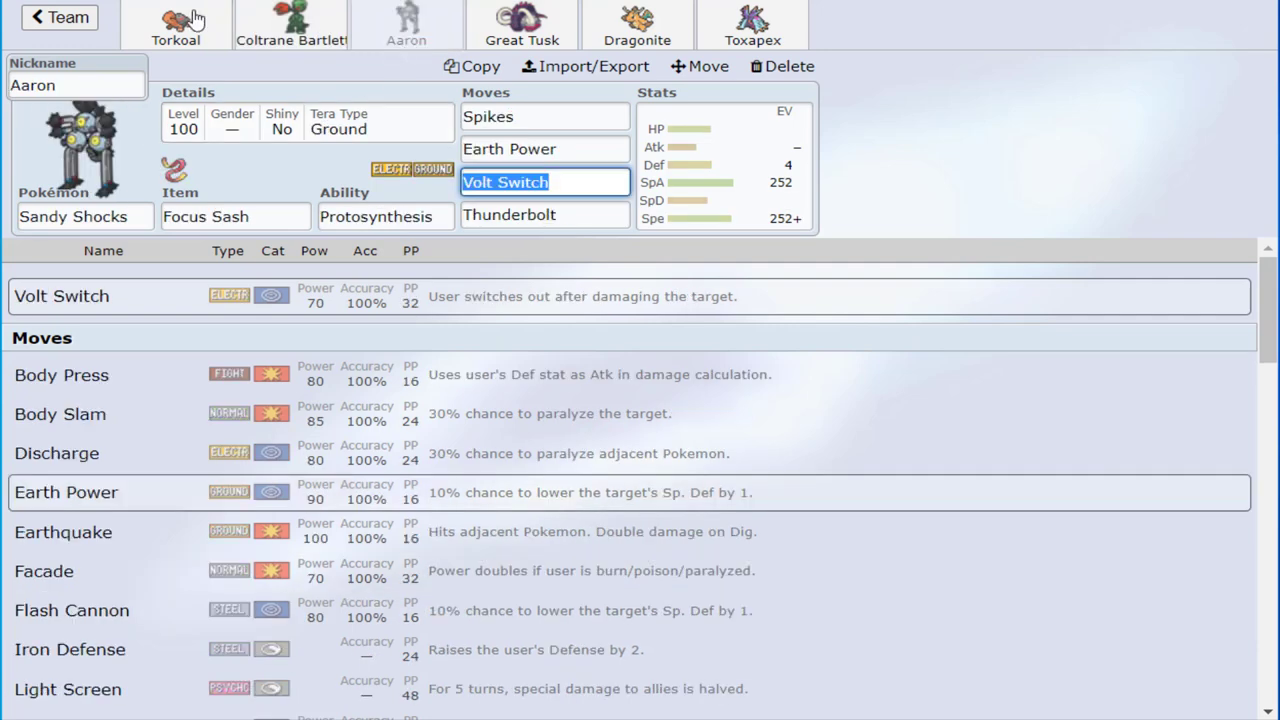
pyautogui.click(276, 45)
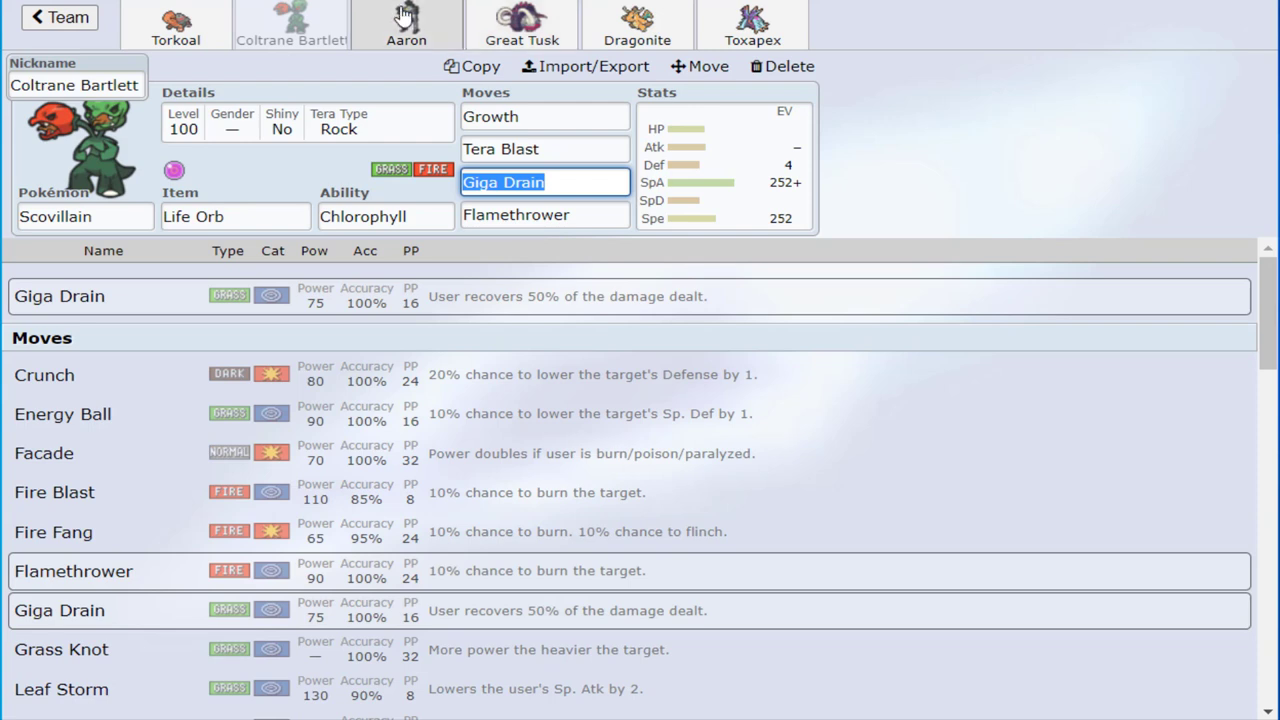
# Pass through Torkoal and Scovillain to bring Sandy Shocks' set back into the editor
pyautogui.click(175, 40)
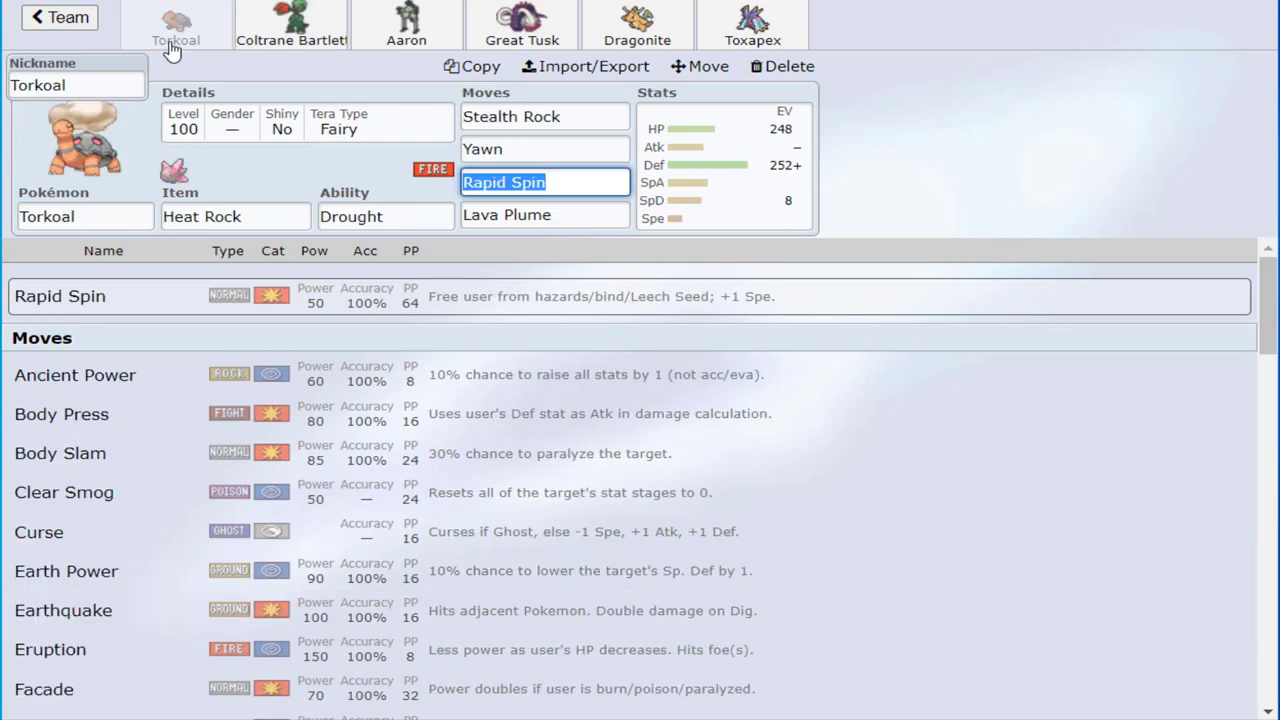
pyautogui.click(291, 30)
pyautogui.click(406, 25)
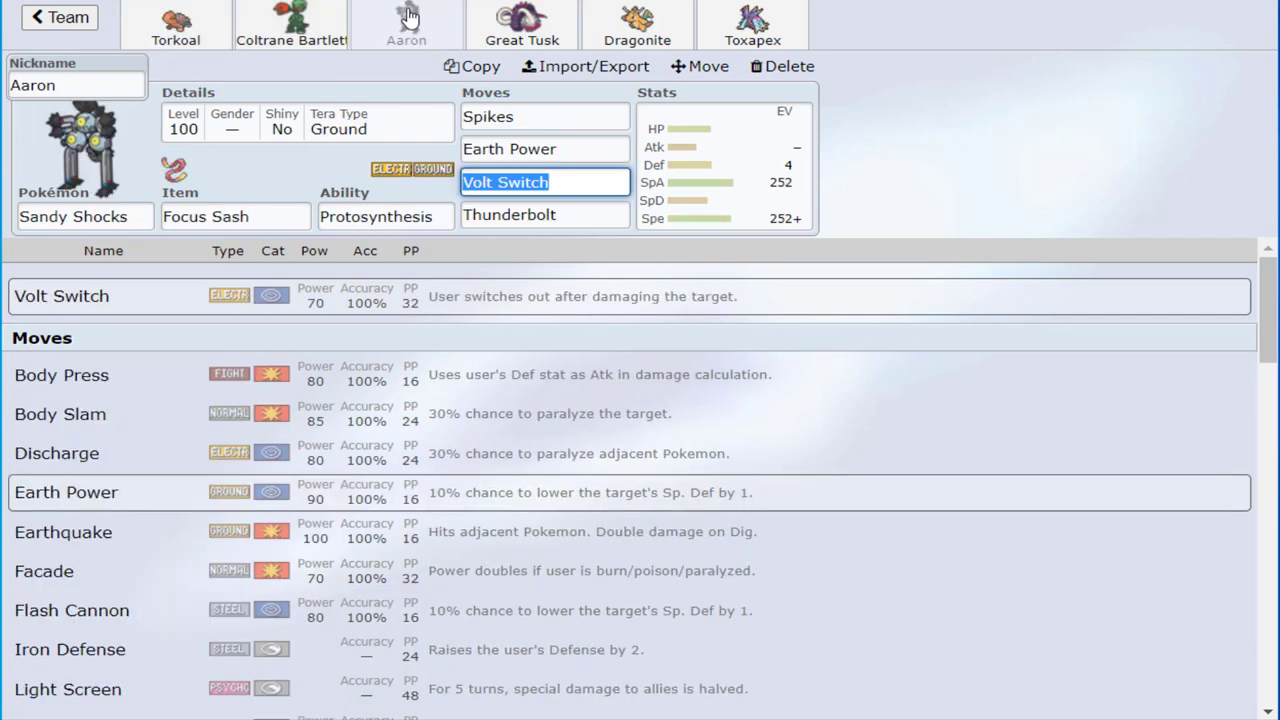
# Pull up Great Tusk's set and look over its ability options and species list
pyautogui.click(482, 24)
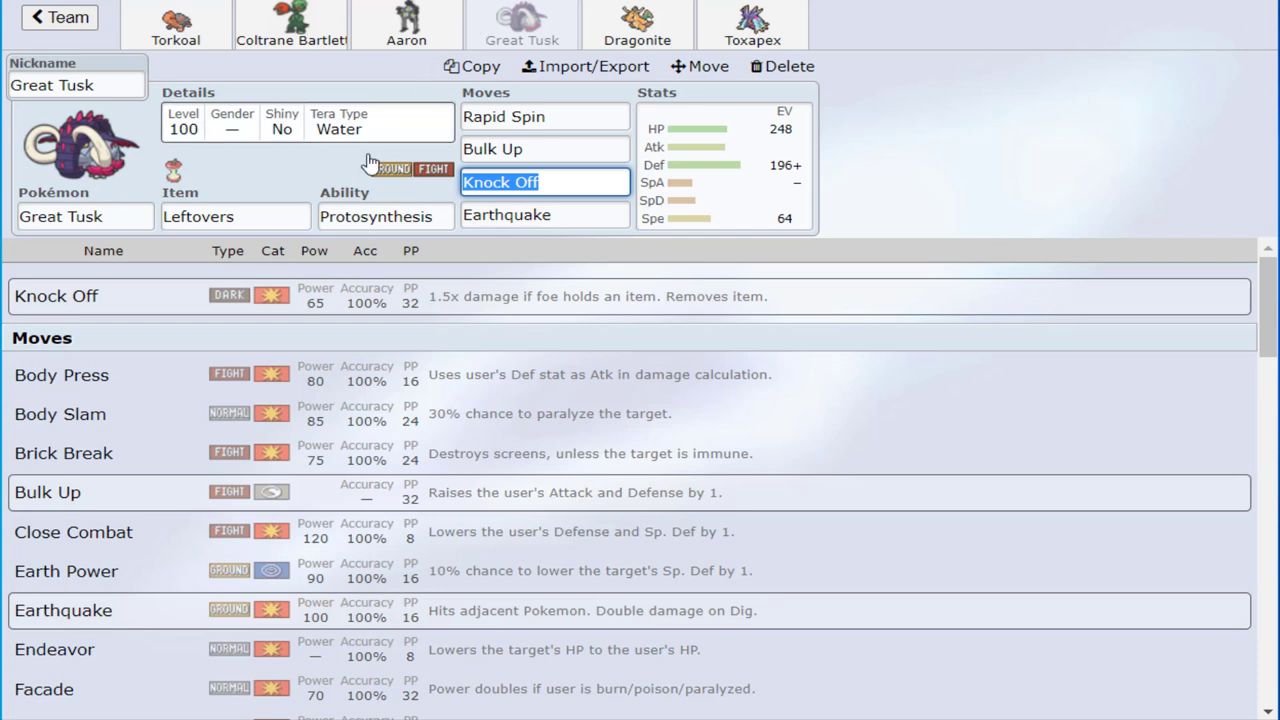
pyautogui.click(358, 216)
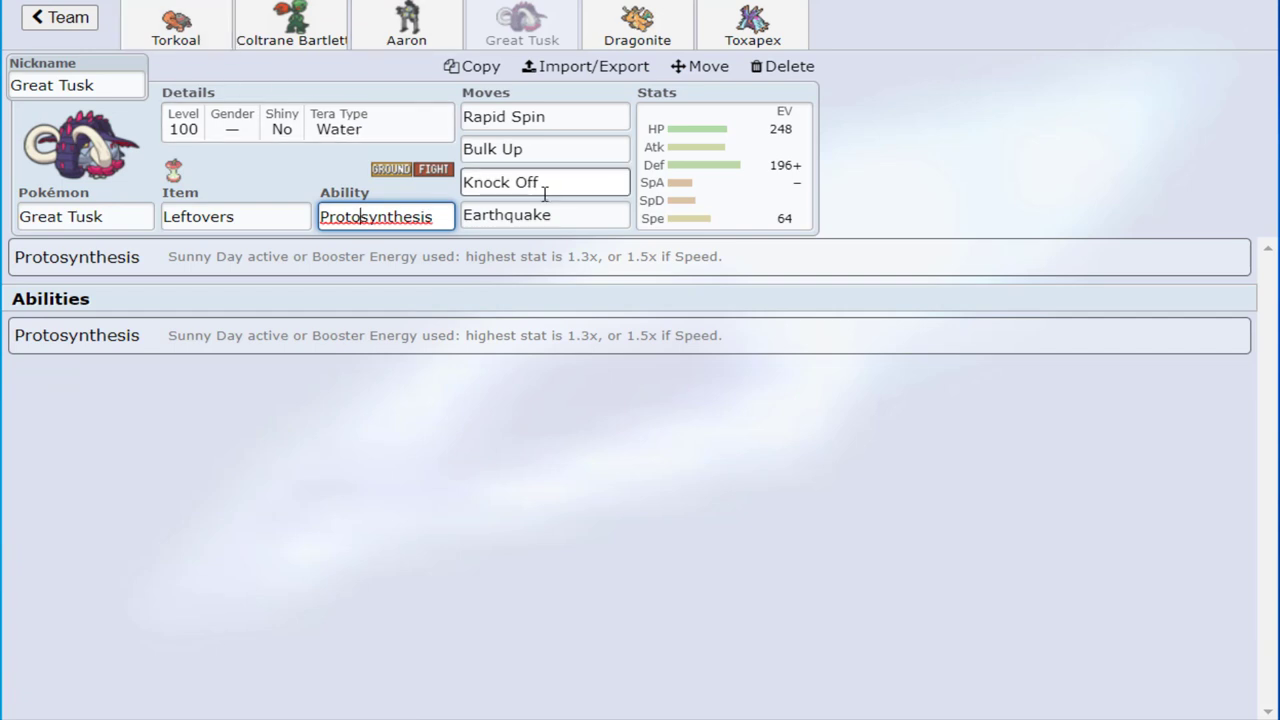
pyautogui.click(119, 217)
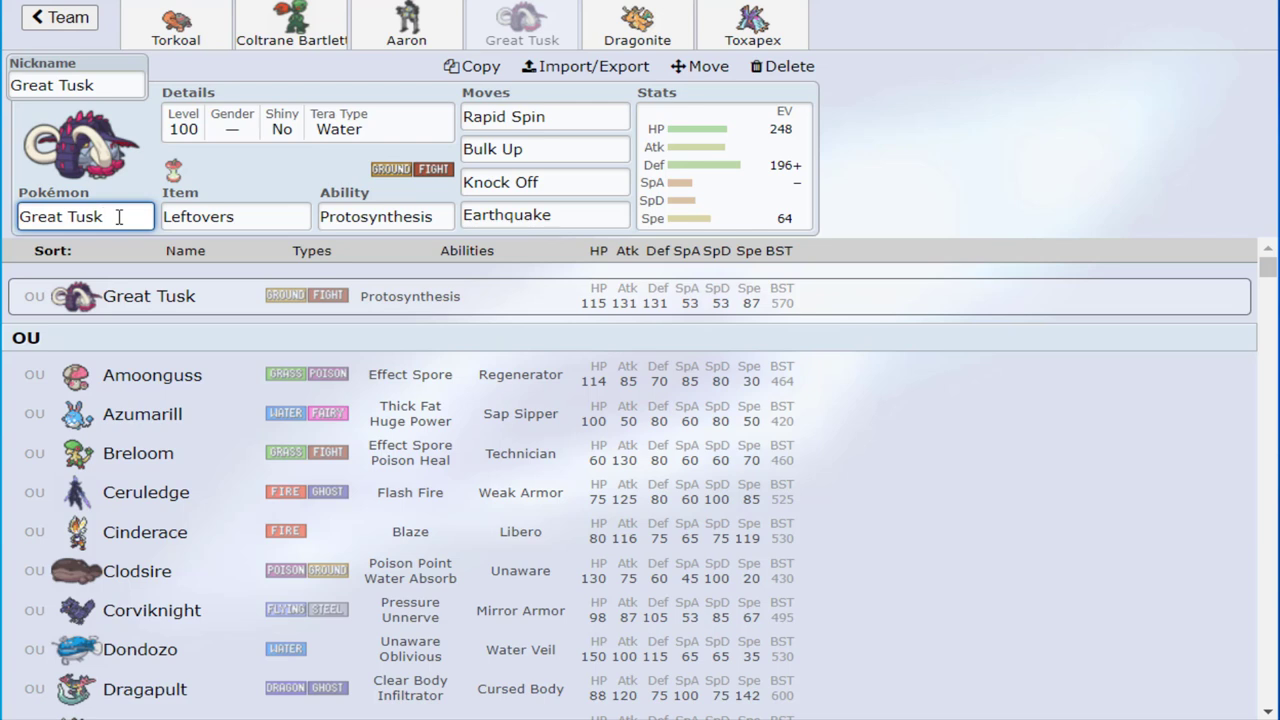
# Peek at Dragonite's set, return to Great Tusk and scroll its species list
pyautogui.click(637, 25)
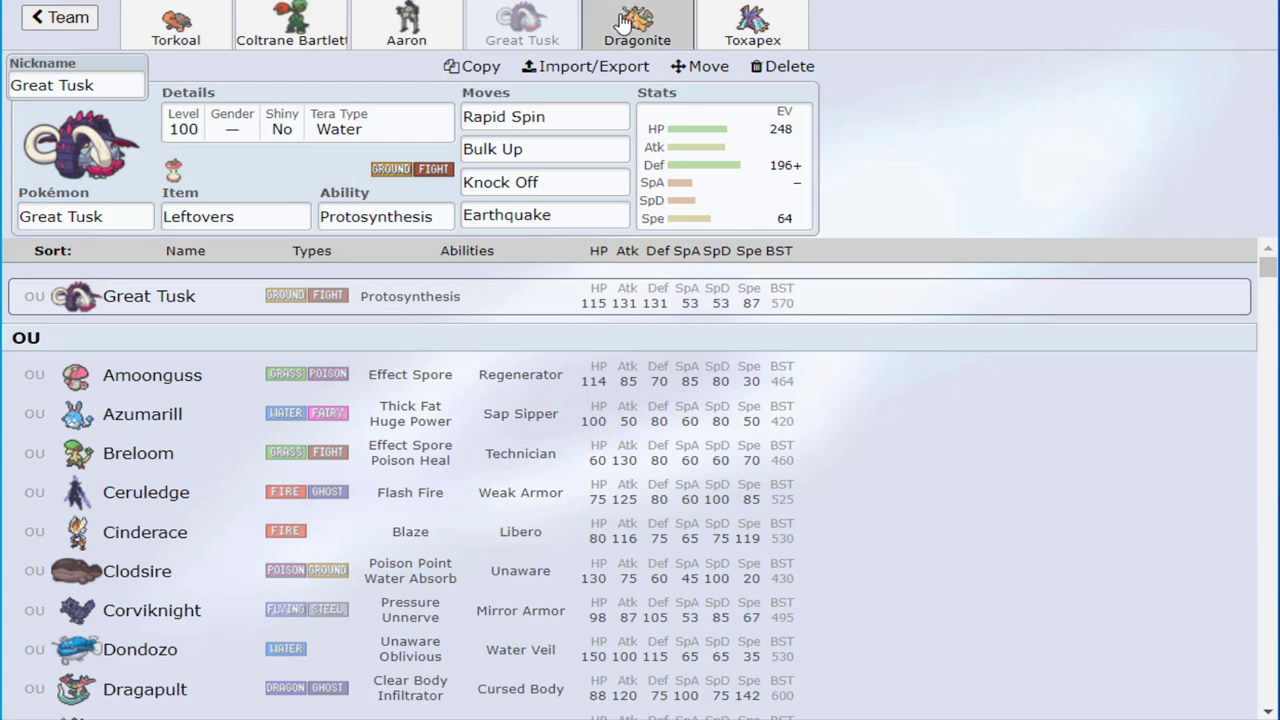
pyautogui.click(519, 30)
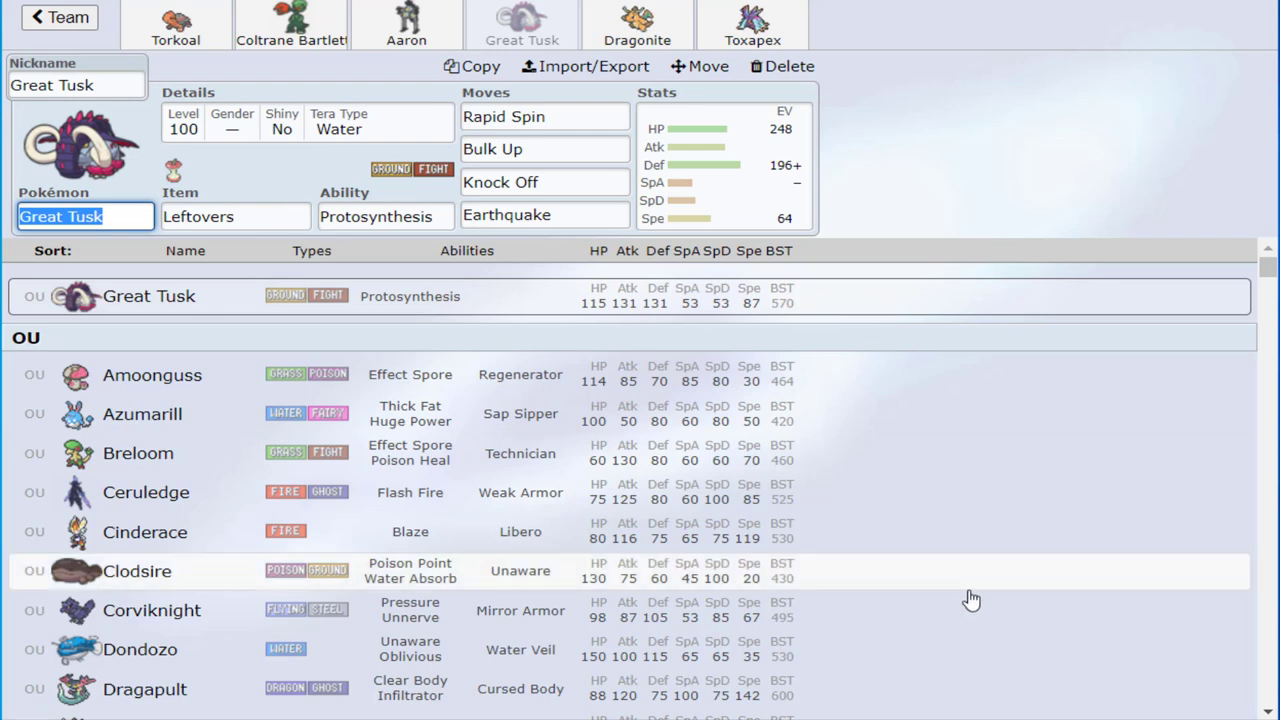
pyautogui.click(1268, 710)
pyautogui.moveTo(1268, 710); pyautogui.dragTo(1268, 710)
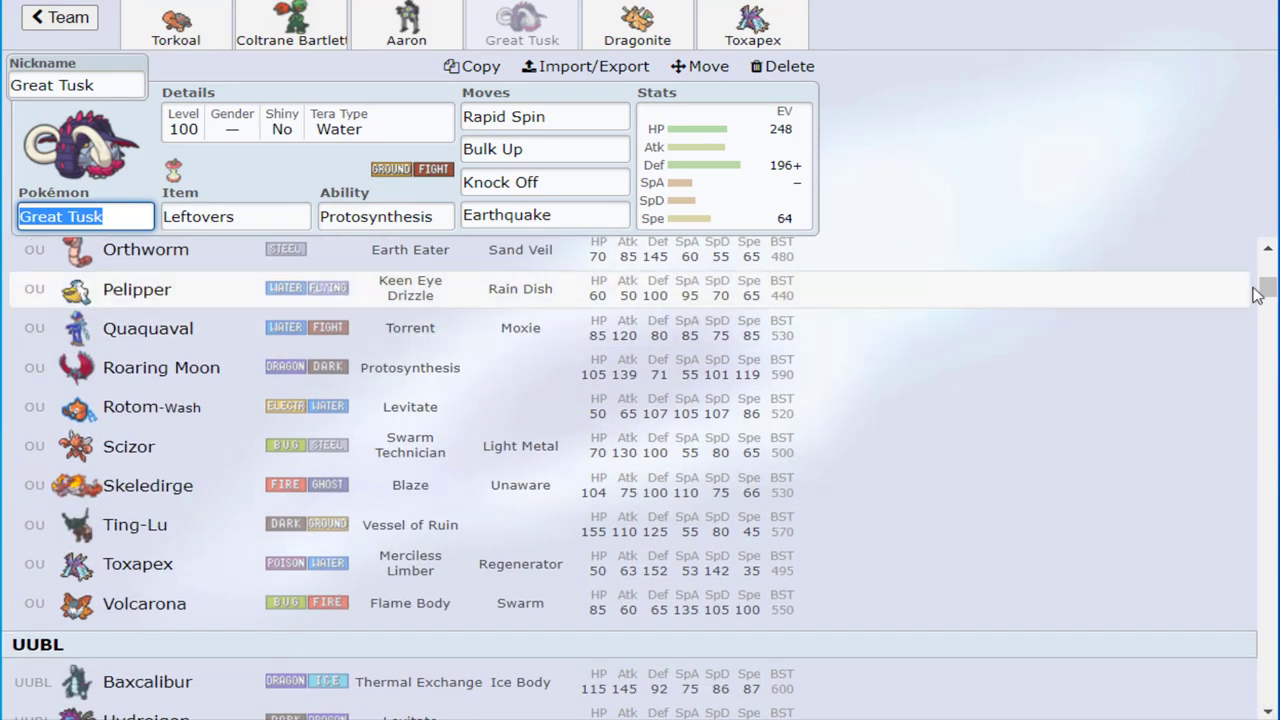
pyautogui.moveTo(1268, 290); pyautogui.dragTo(1268, 250)
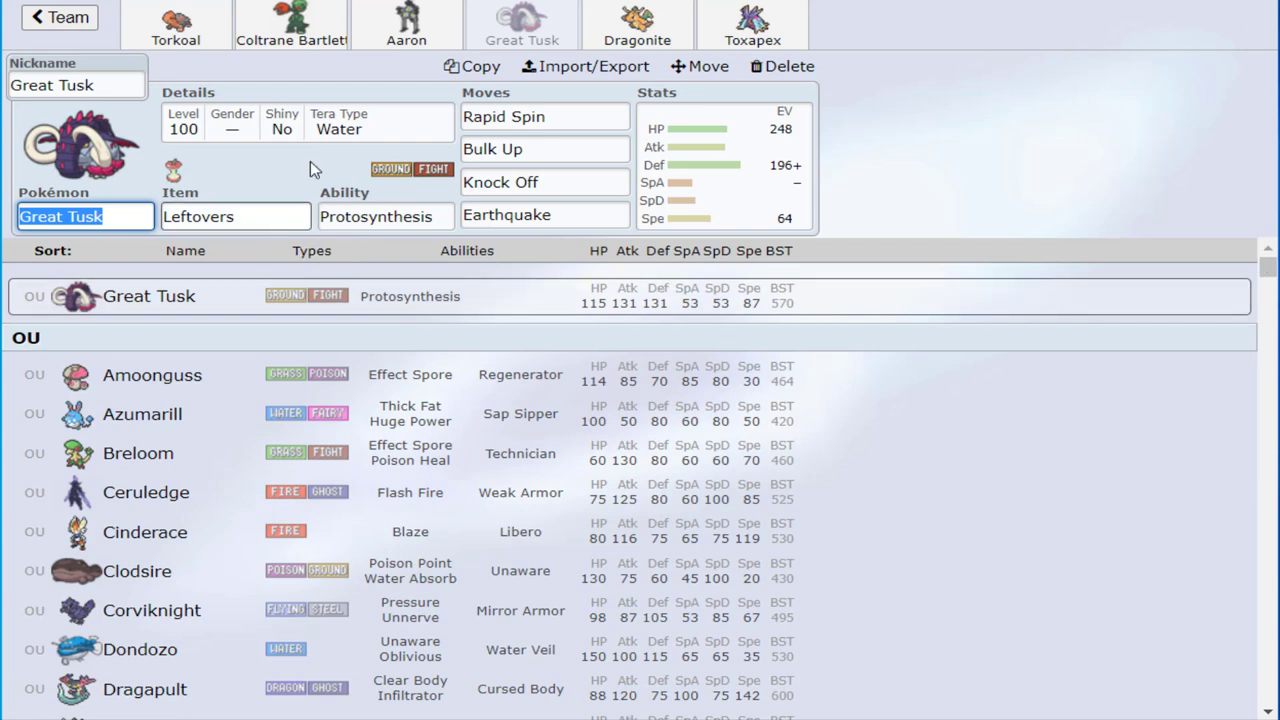
# Switch from Great Tusk's set to Sandy Shocks' set in the team bar
pyautogui.click(405, 14)
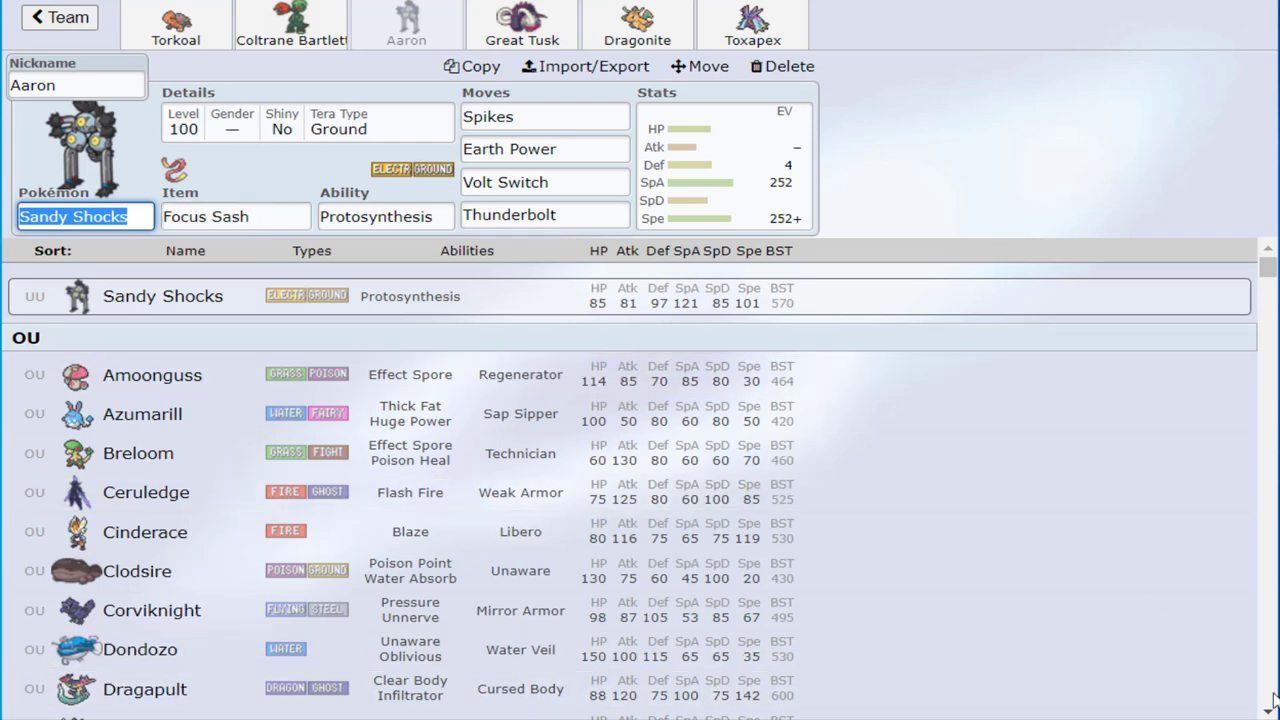
# Flip through Dragonite, Scovillain and Sandy Shocks' sets, landing back on Dragonite
pyautogui.click(637, 25)
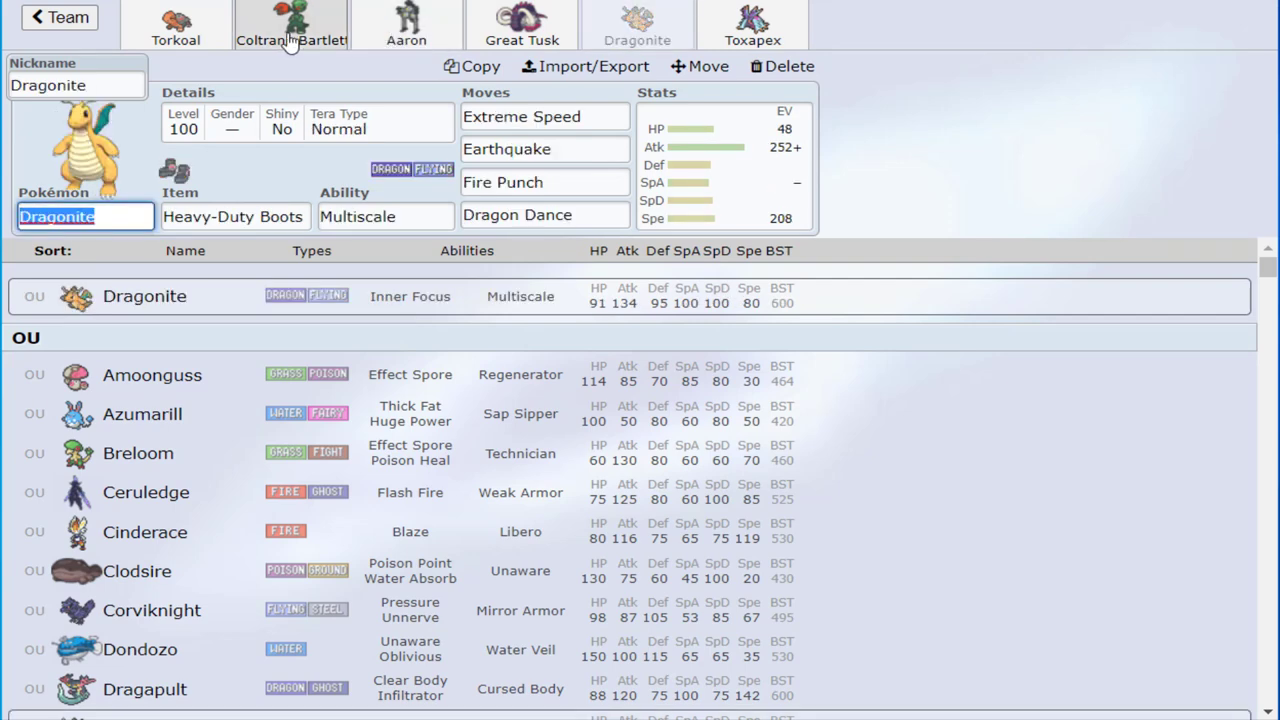
pyautogui.click(290, 40)
pyautogui.click(366, 35)
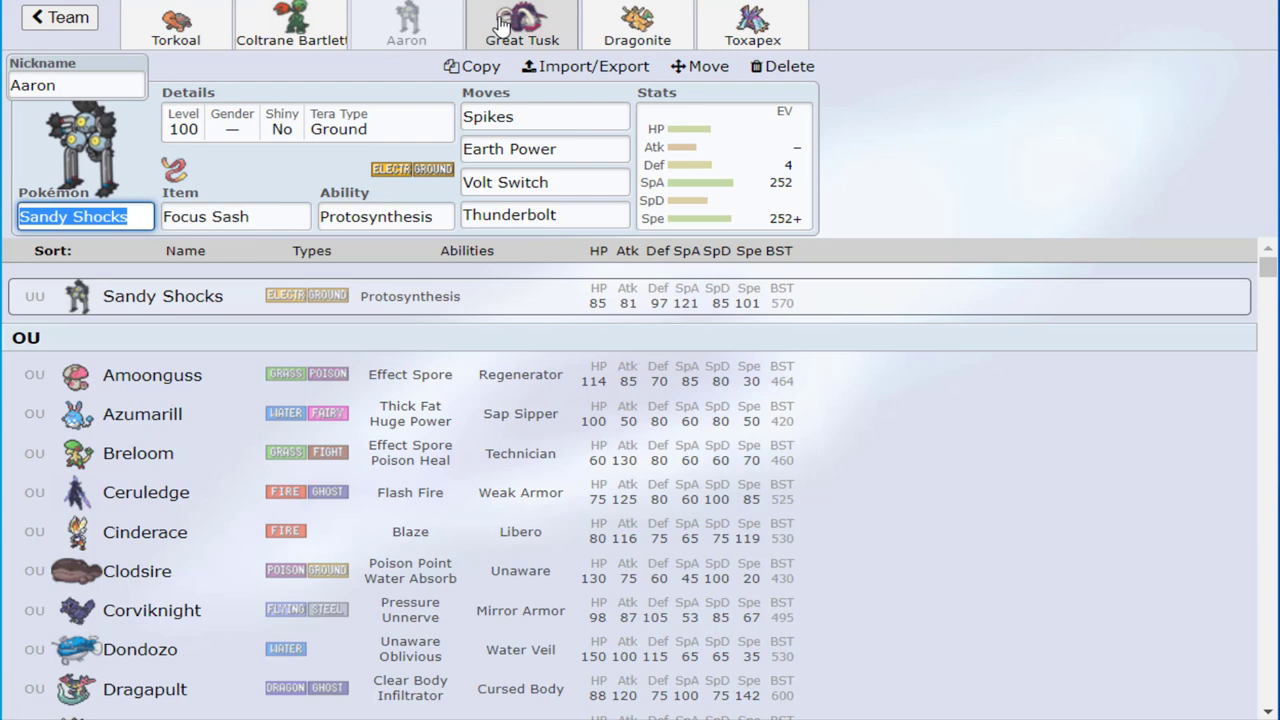
pyautogui.click(640, 20)
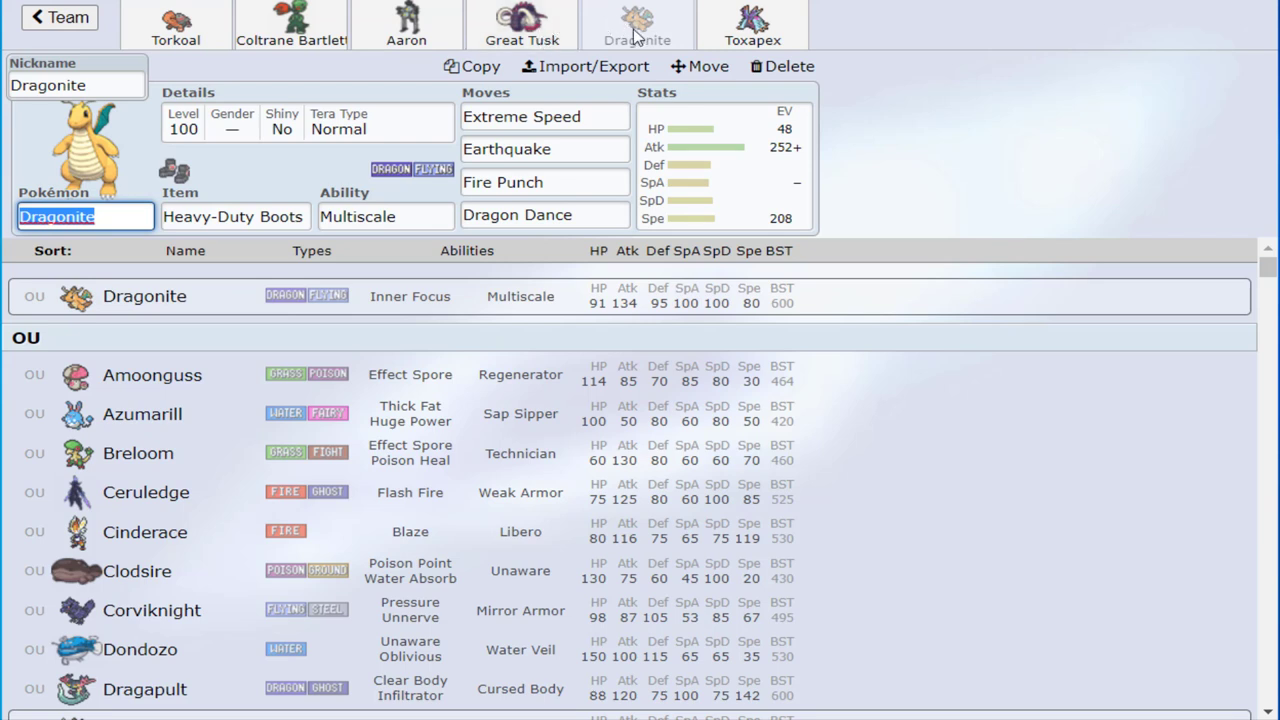
# Check Great Tusk and Dragonite, then Scovillain, and settle on Sandy Shocks' Focus Sash set
pyautogui.click(522, 30)
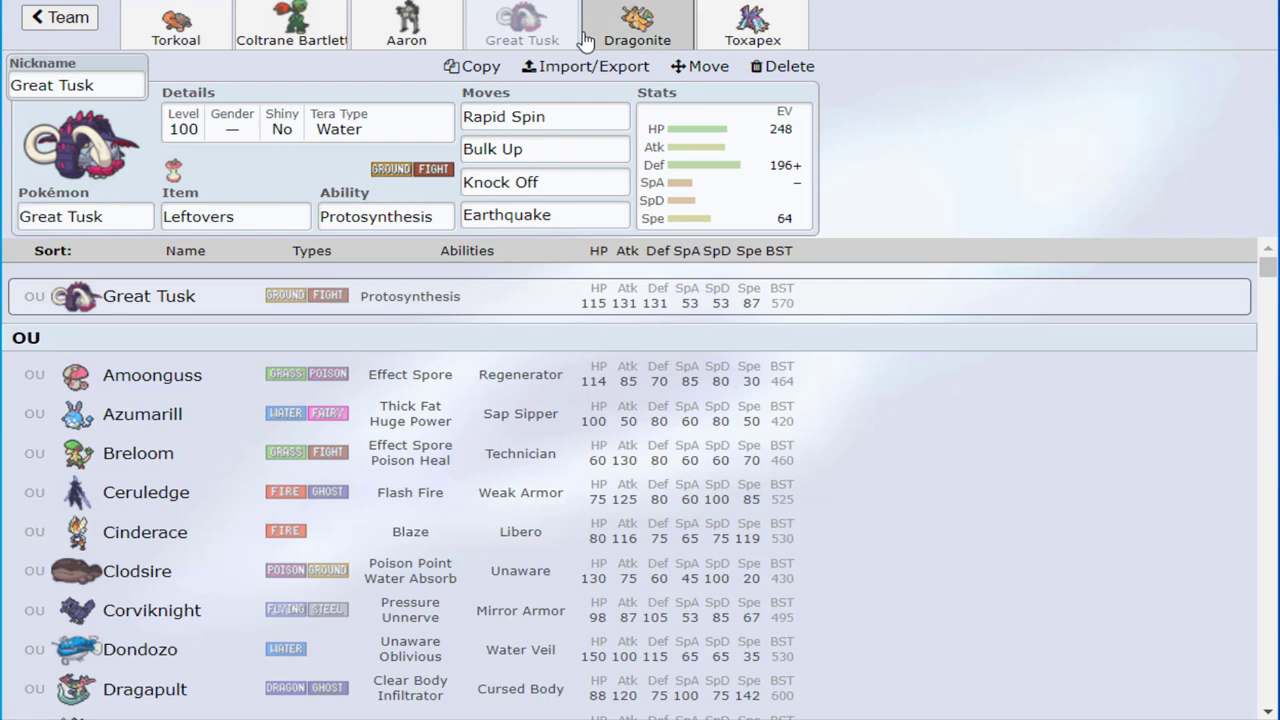
pyautogui.click(637, 25)
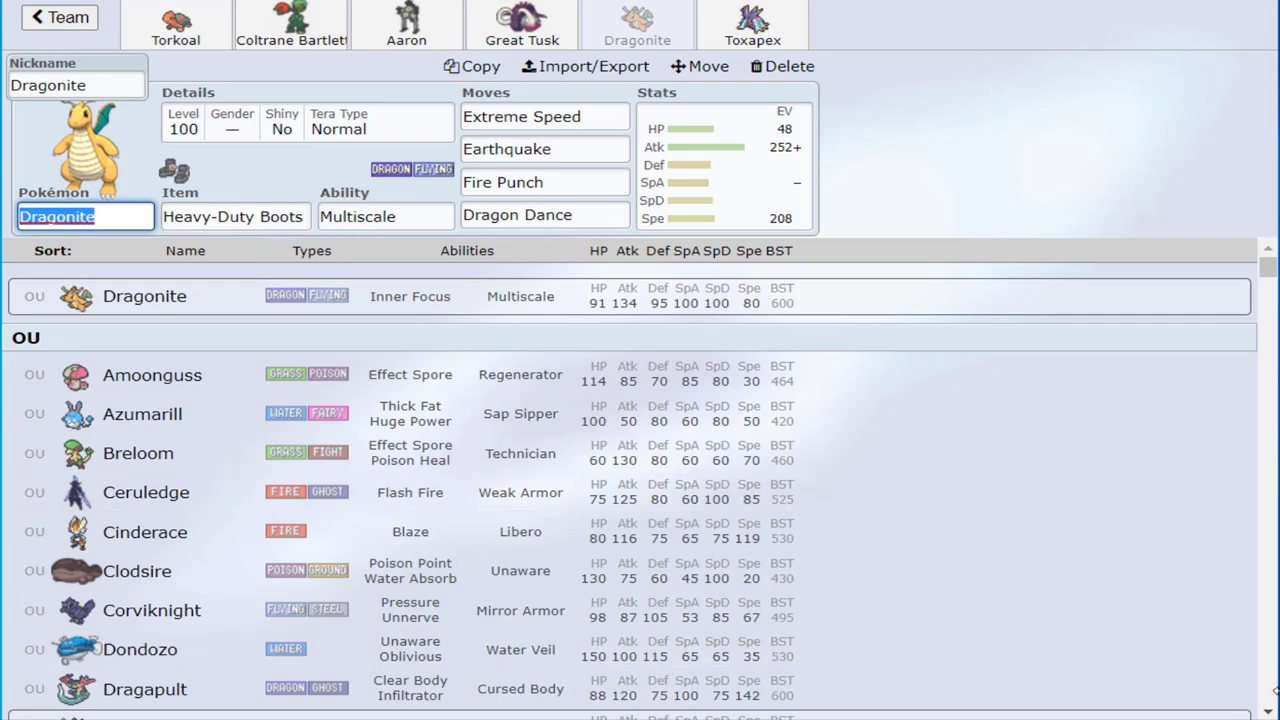
pyautogui.scroll(-1, 640, 500)
pyautogui.scroll(-3, 640, 500)
pyautogui.scroll(-2, 640, 500)
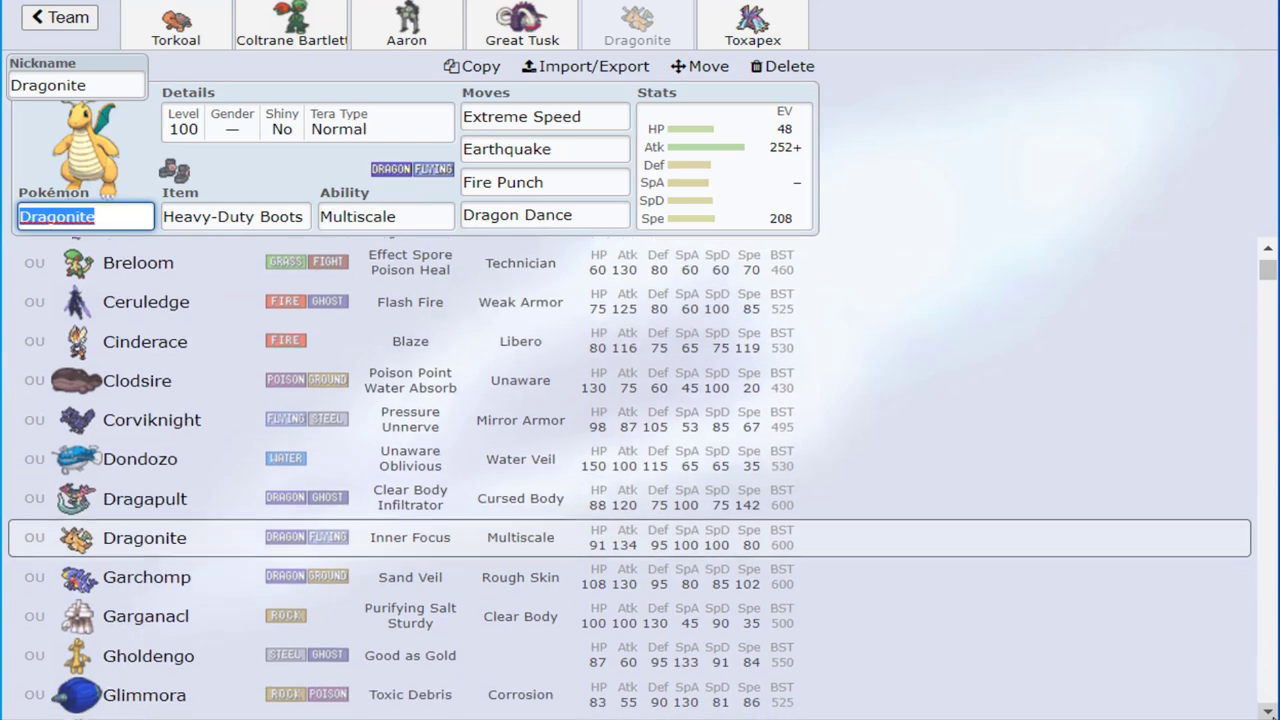
pyautogui.scroll(-2, 640, 500)
pyautogui.scroll(-2, 640, 500)
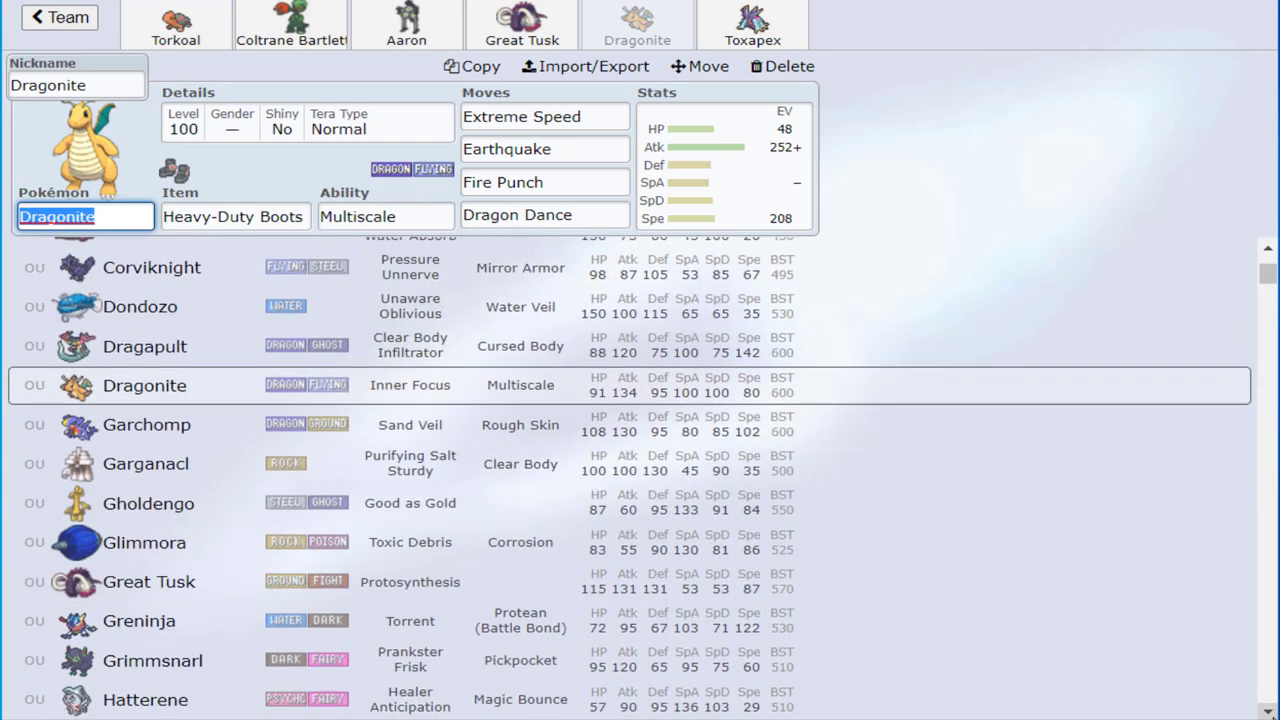
pyautogui.scroll(-1, 640, 500)
pyautogui.click(290, 25)
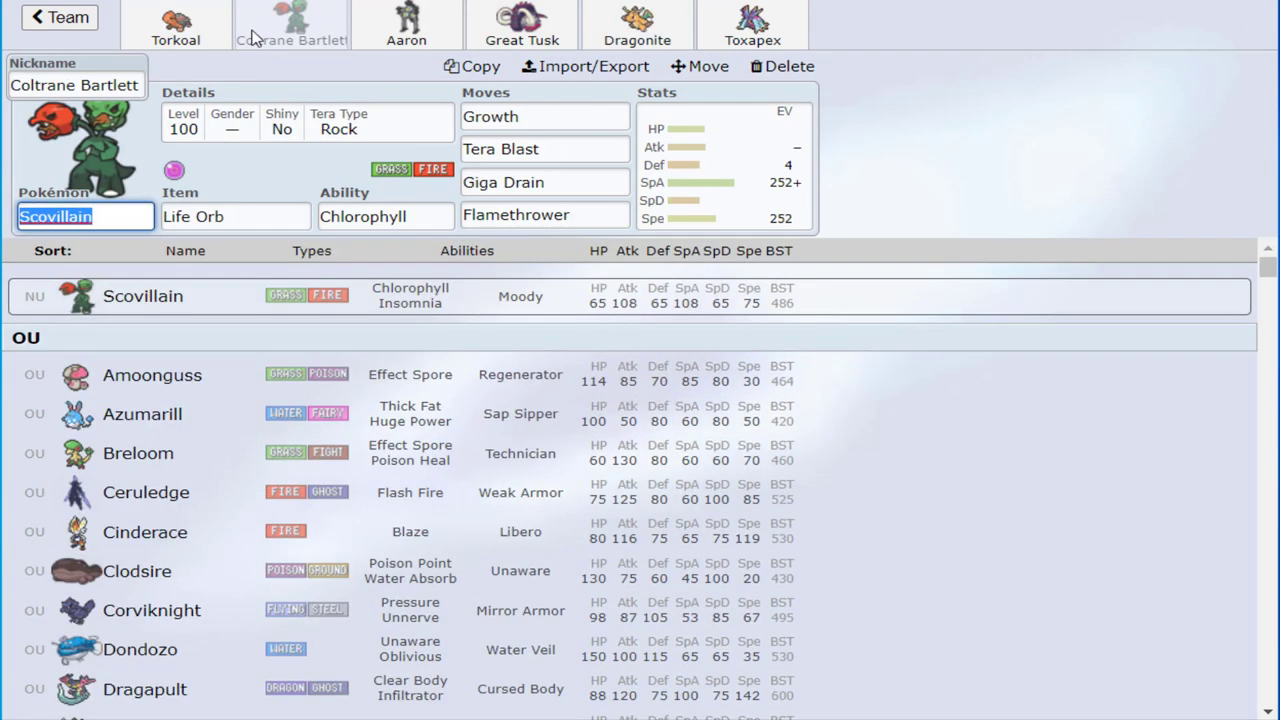
pyautogui.click(397, 32)
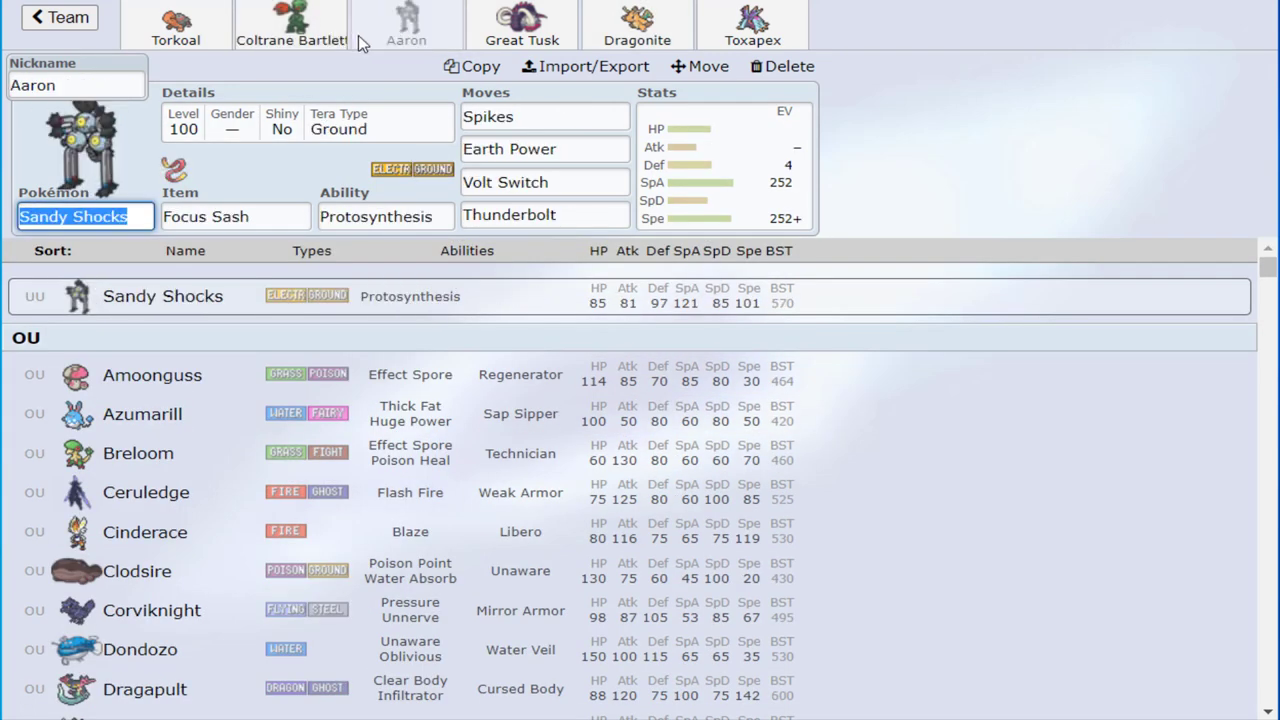
pyautogui.click(1268, 710)
pyautogui.moveTo(1268, 710); pyautogui.dragTo(1268, 710)
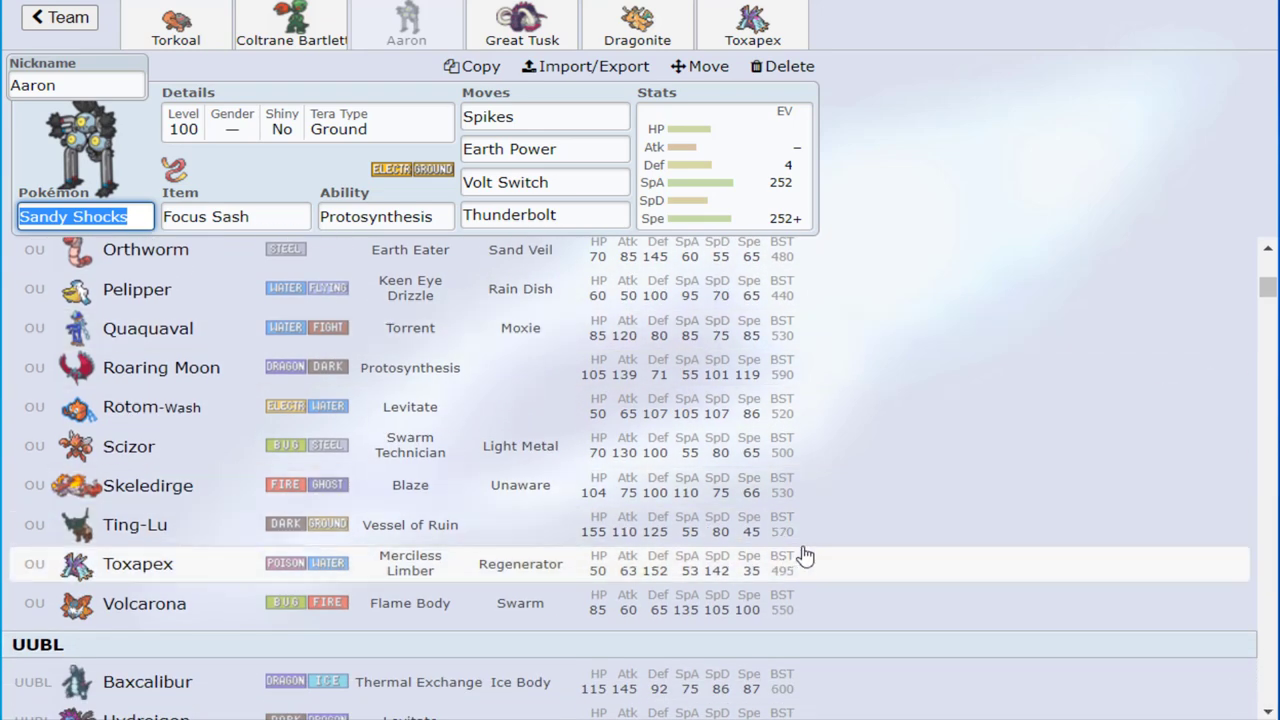
pyautogui.moveTo(1268, 244); pyautogui.dragTo(1268, 247)
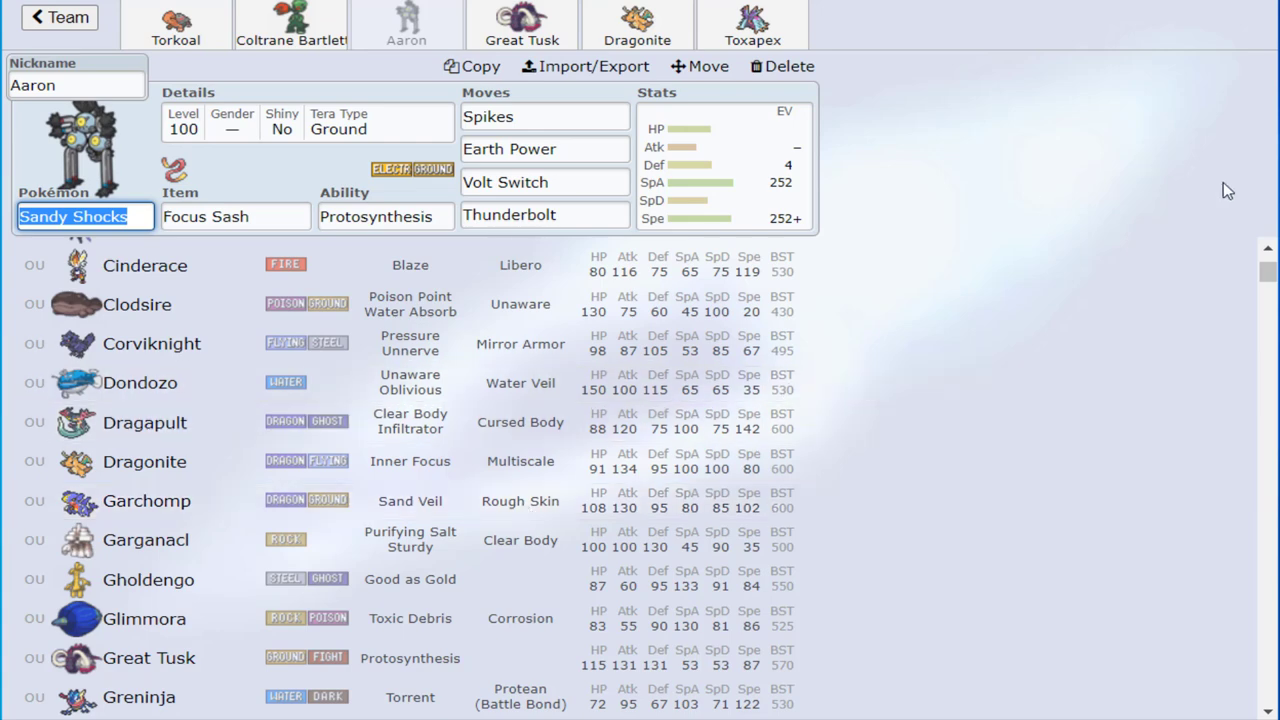
pyautogui.moveTo(1268, 247); pyautogui.dragTo(1268, 247)
pyautogui.click(1268, 250)
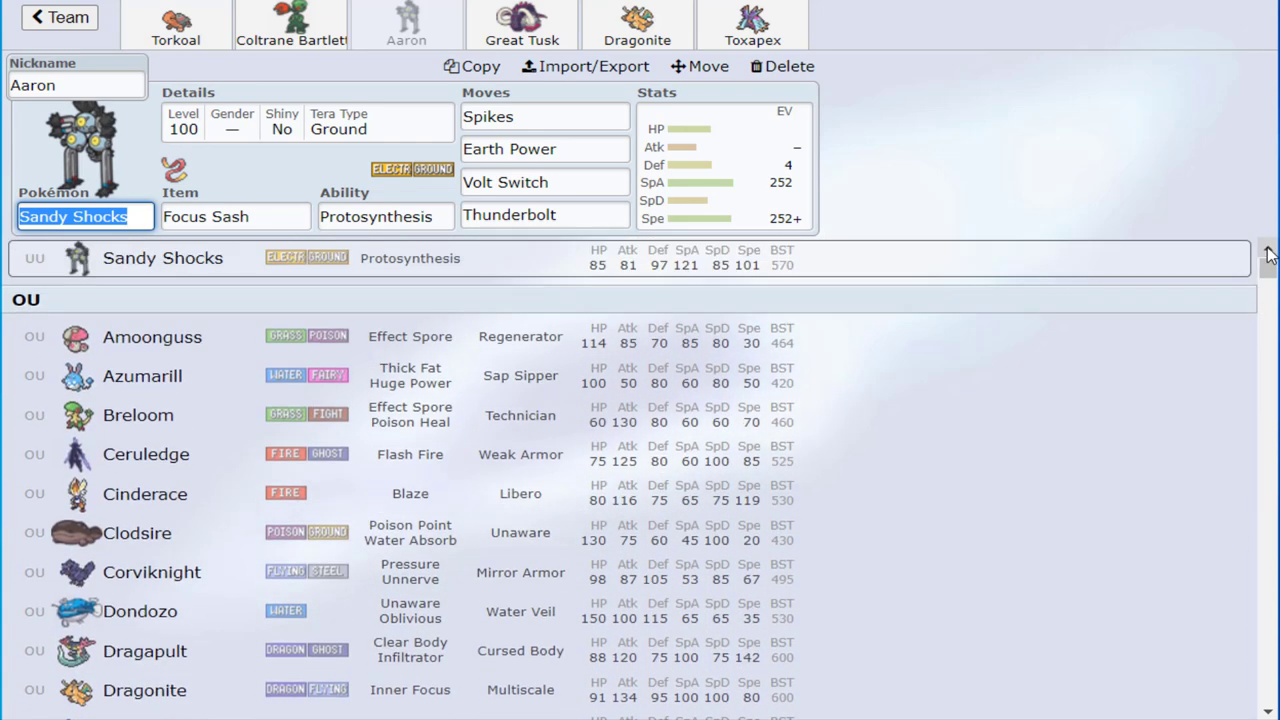
pyautogui.moveTo(1268, 710); pyautogui.dragTo(1268, 710)
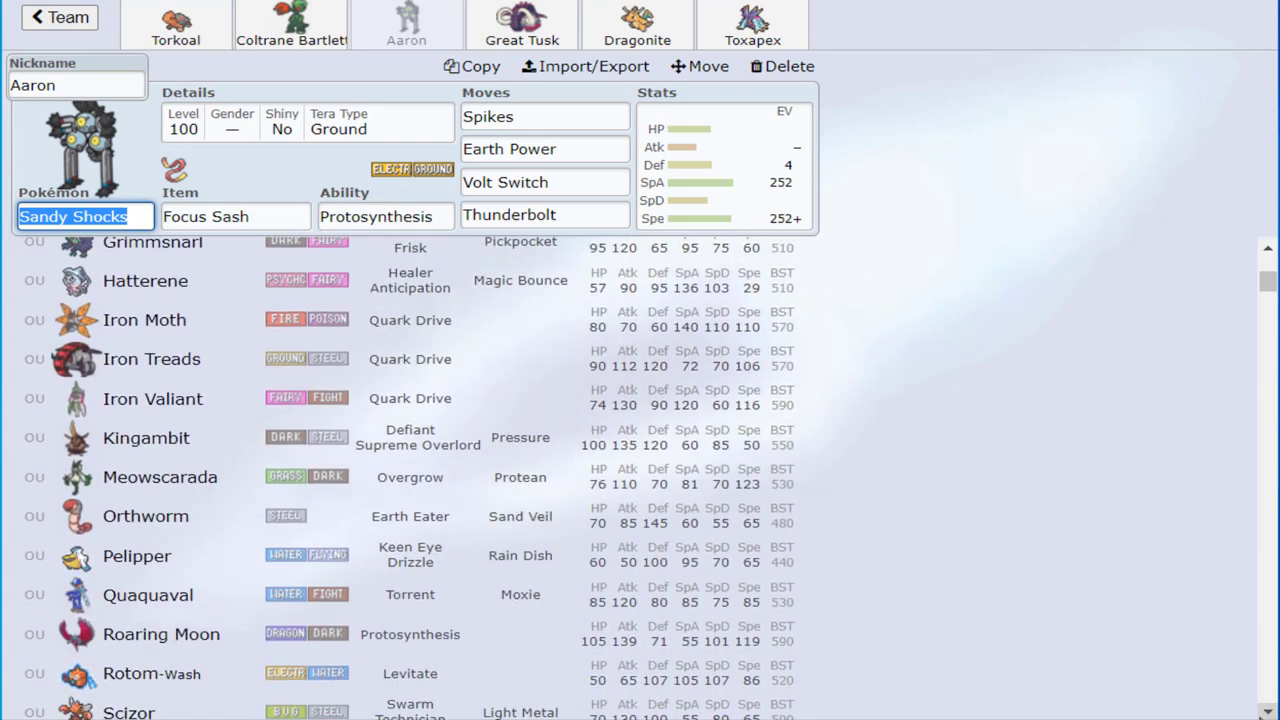
pyautogui.moveTo(1268, 710); pyautogui.dragTo(1268, 710)
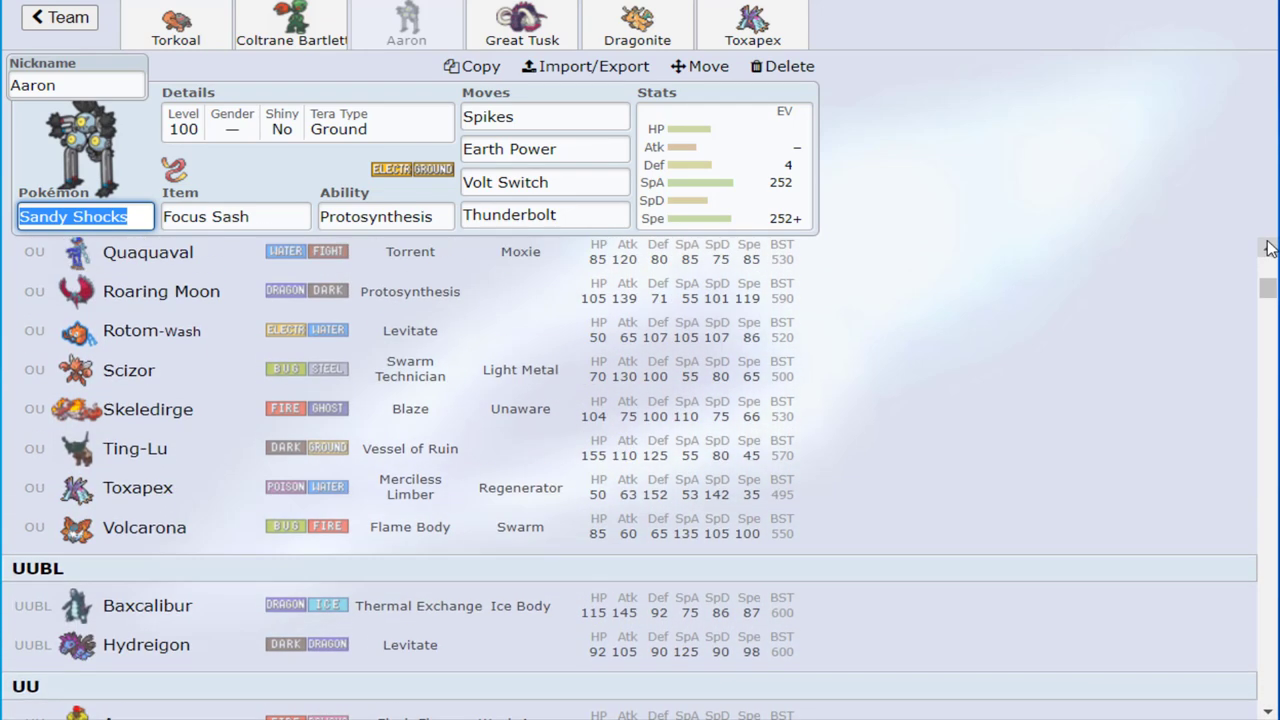
pyautogui.scroll(10, 640, 450)
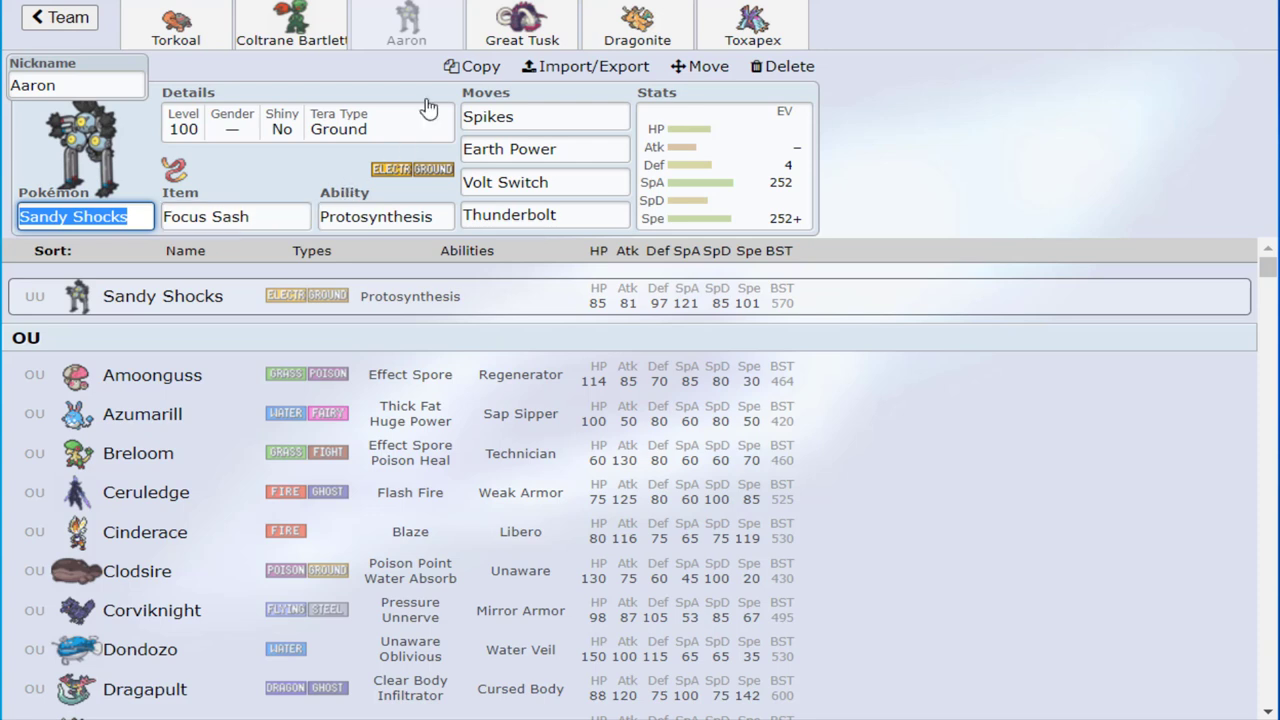
# Review Great Tusk's set, then show Dragonite's Heavy-Duty Boots Dragon Dance set
pyautogui.click(505, 25)
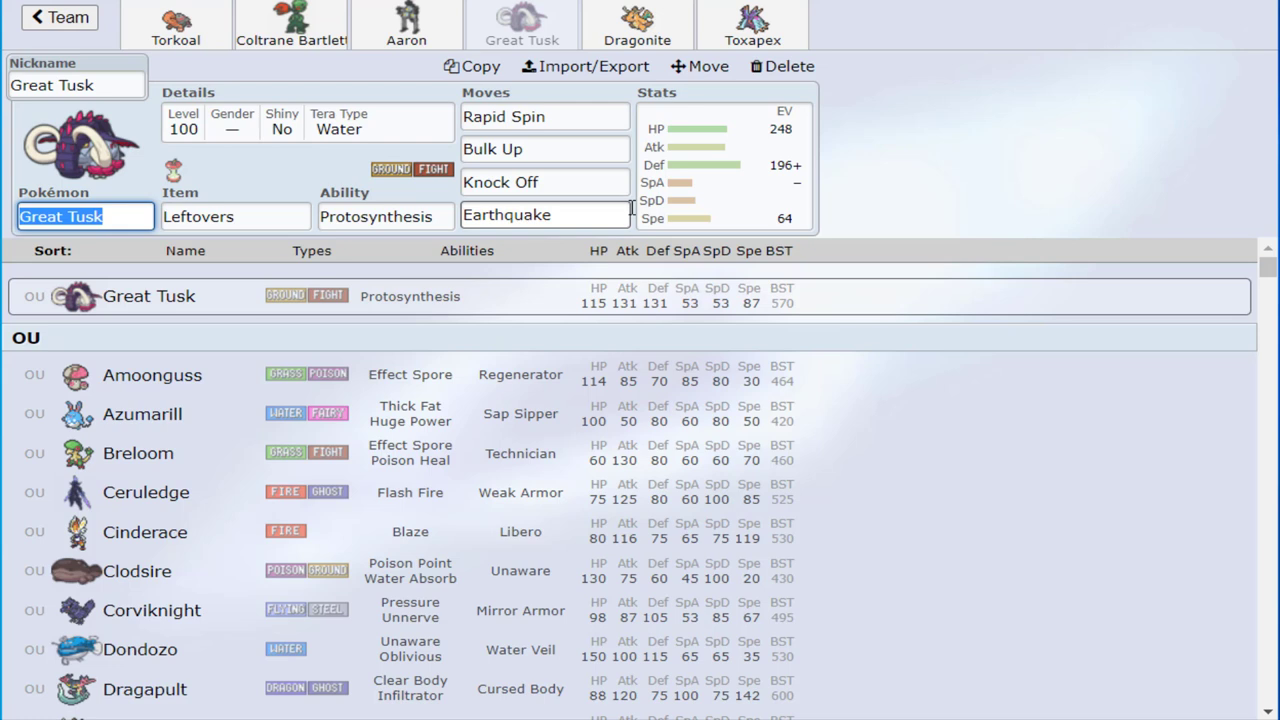
pyautogui.click(630, 22)
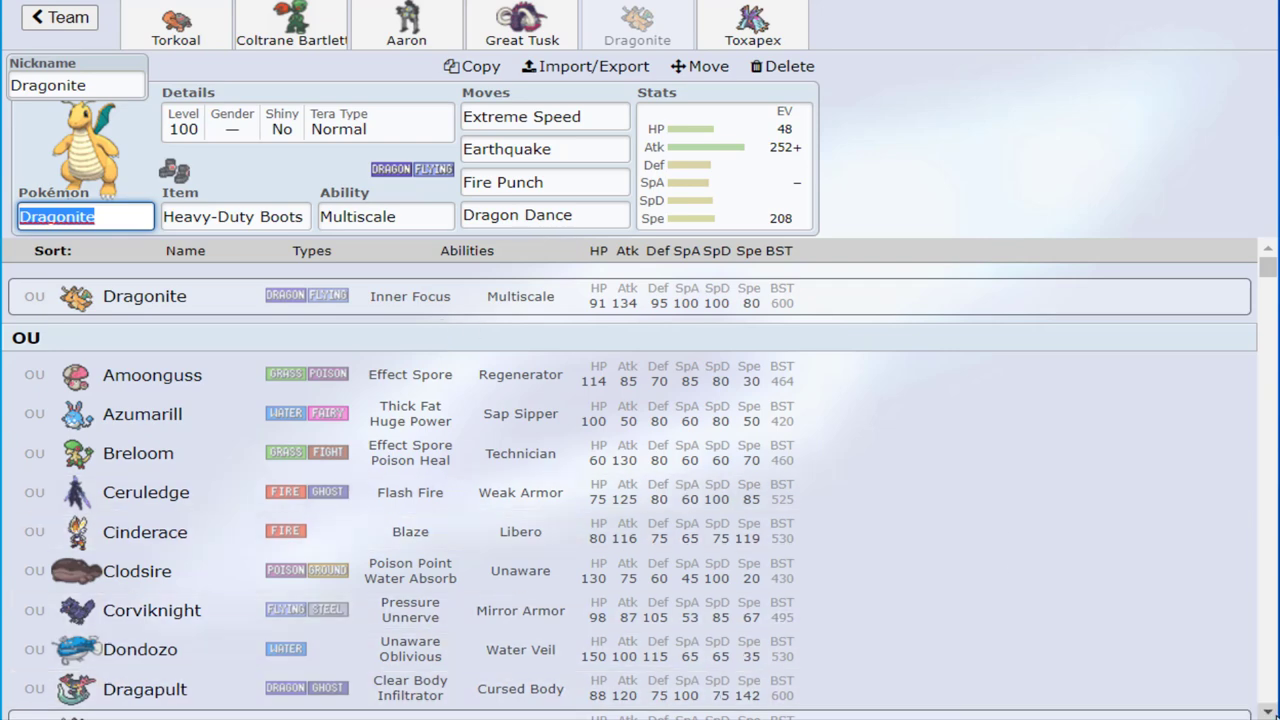
pyautogui.scroll(-3, 1154, 634)
pyautogui.scroll(-5, 640, 480)
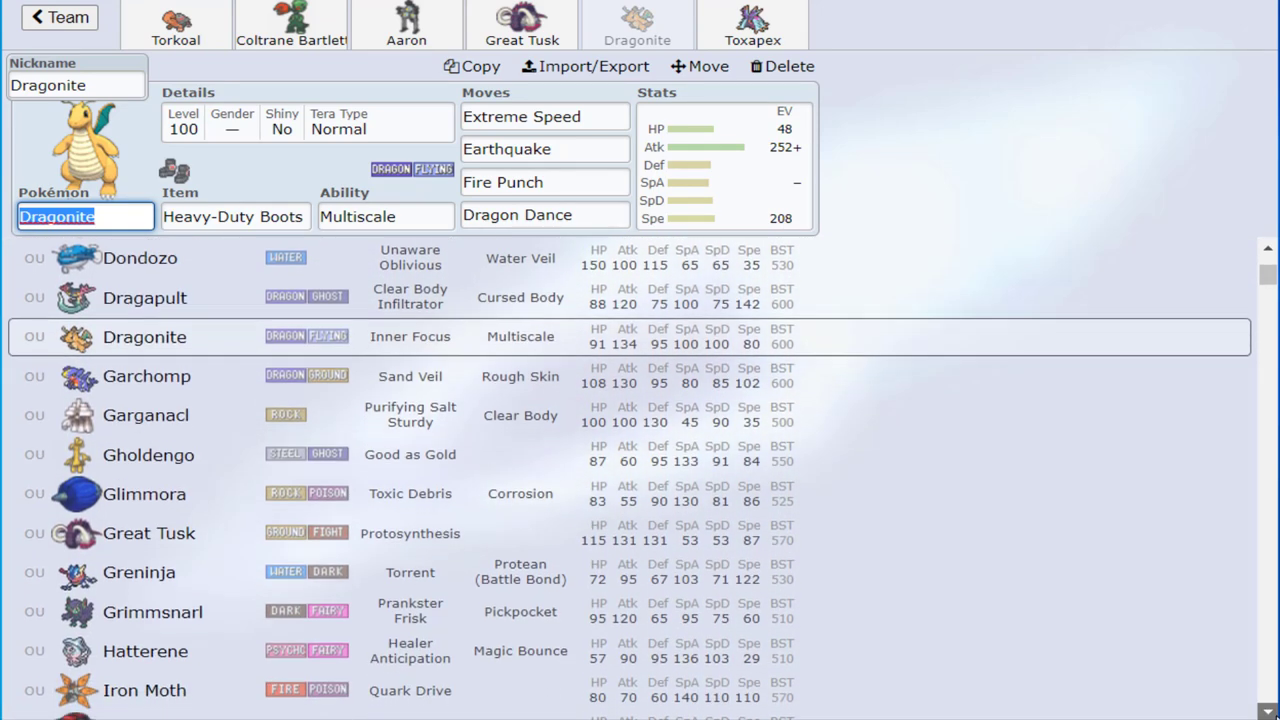
pyautogui.scroll(-4, 640, 480)
pyautogui.scroll(-2, 640, 480)
pyautogui.scroll(-2, 640, 480)
pyautogui.scroll(-3, 640, 480)
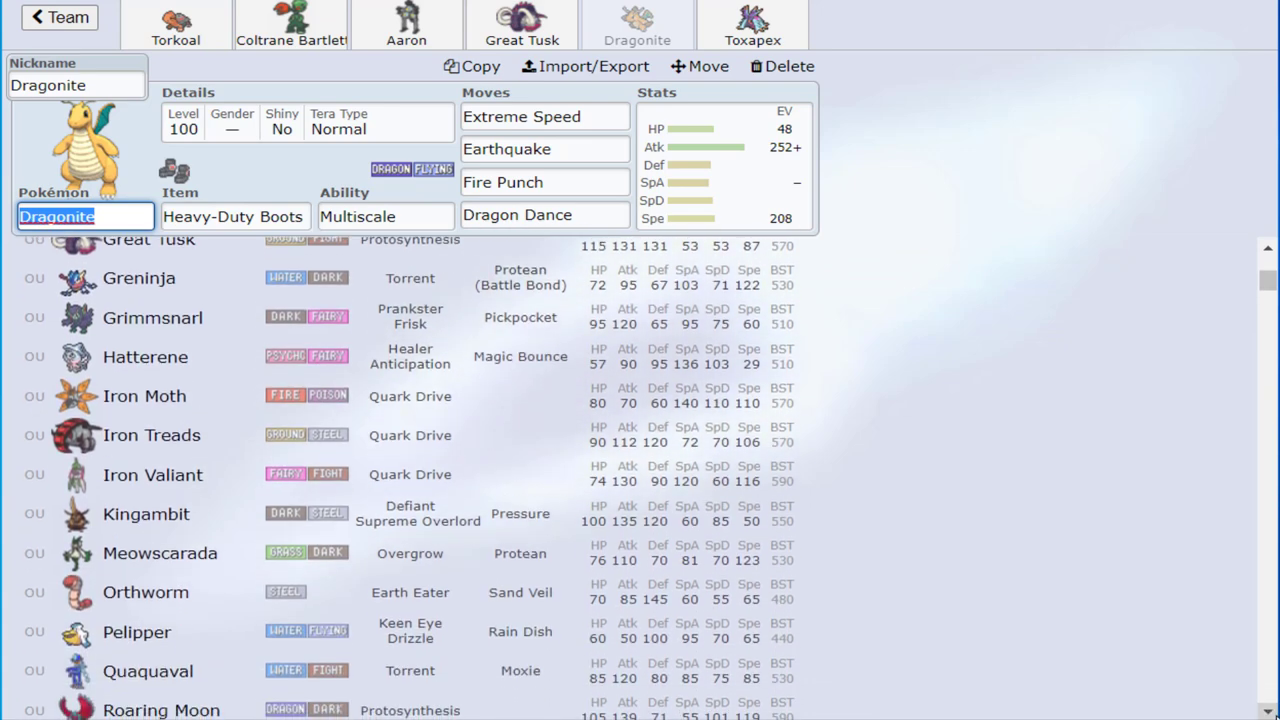
pyautogui.scroll(-2, 640, 480)
pyautogui.scroll(-2, 640, 480)
pyautogui.scroll(-2, 640, 480)
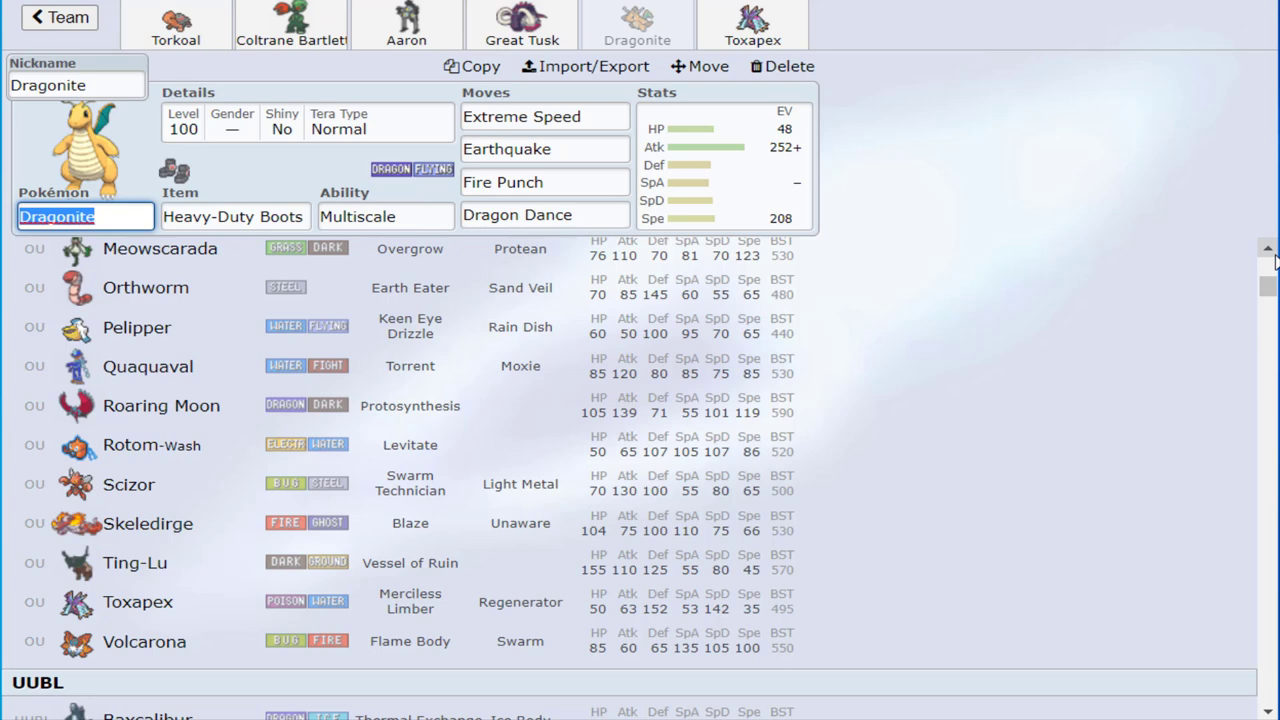
pyautogui.scroll(2, 640, 450)
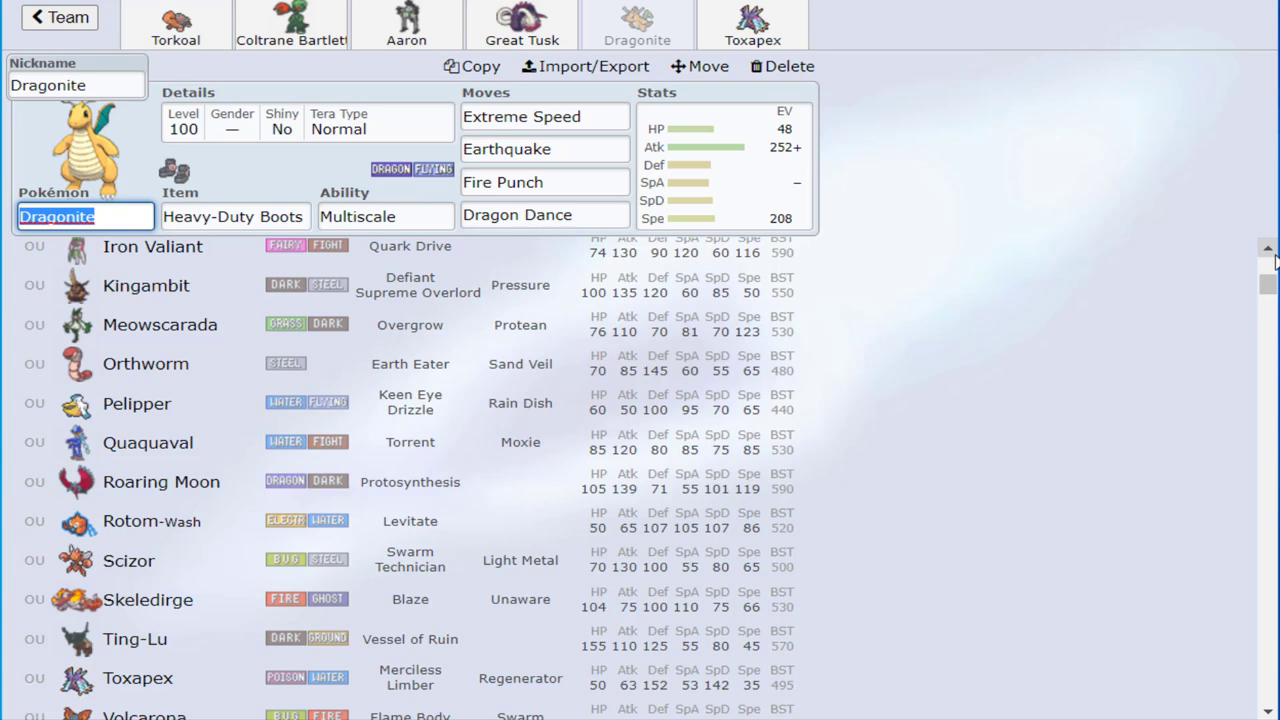
pyautogui.scroll(2, 640, 480)
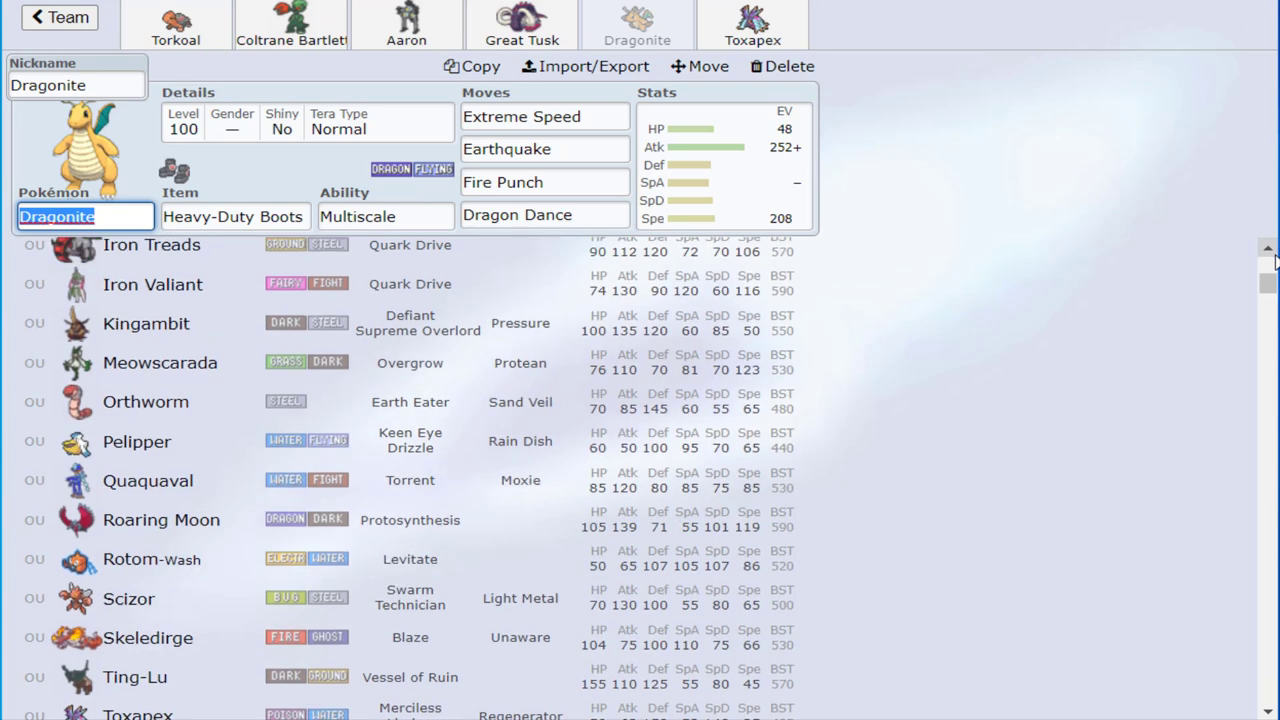
pyautogui.scroll(3, 640, 480)
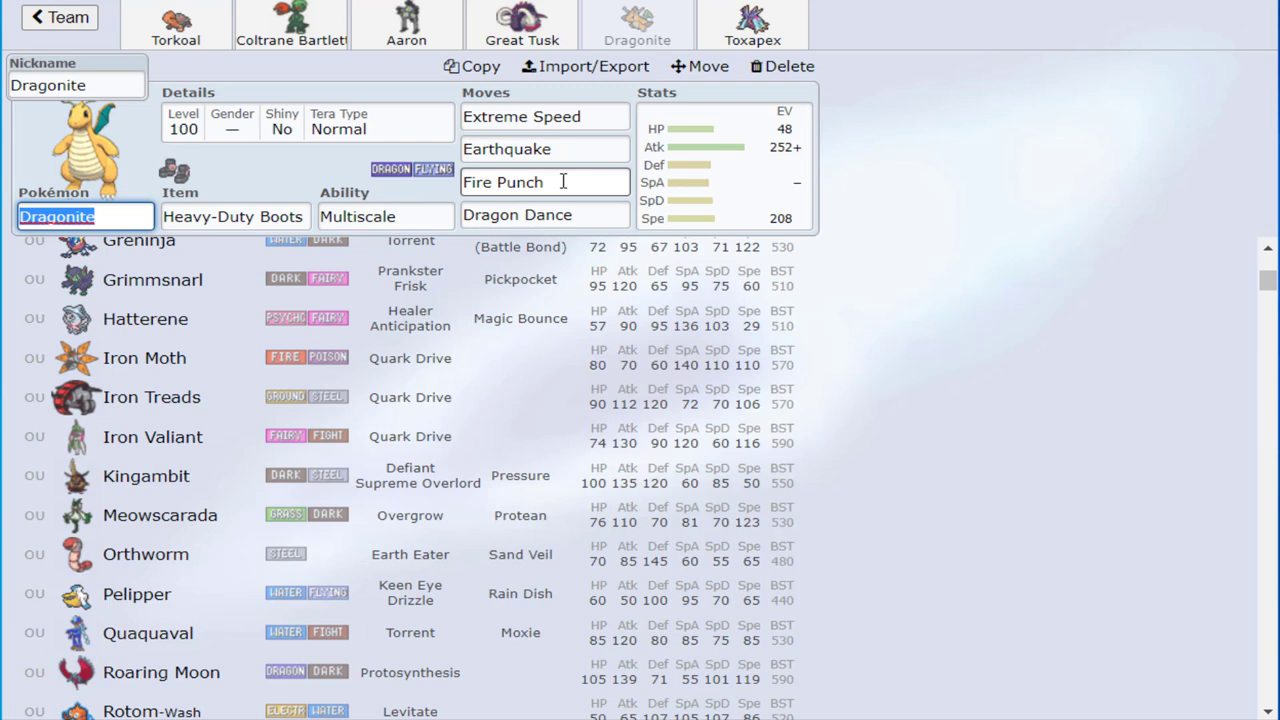
pyautogui.click(1268, 247)
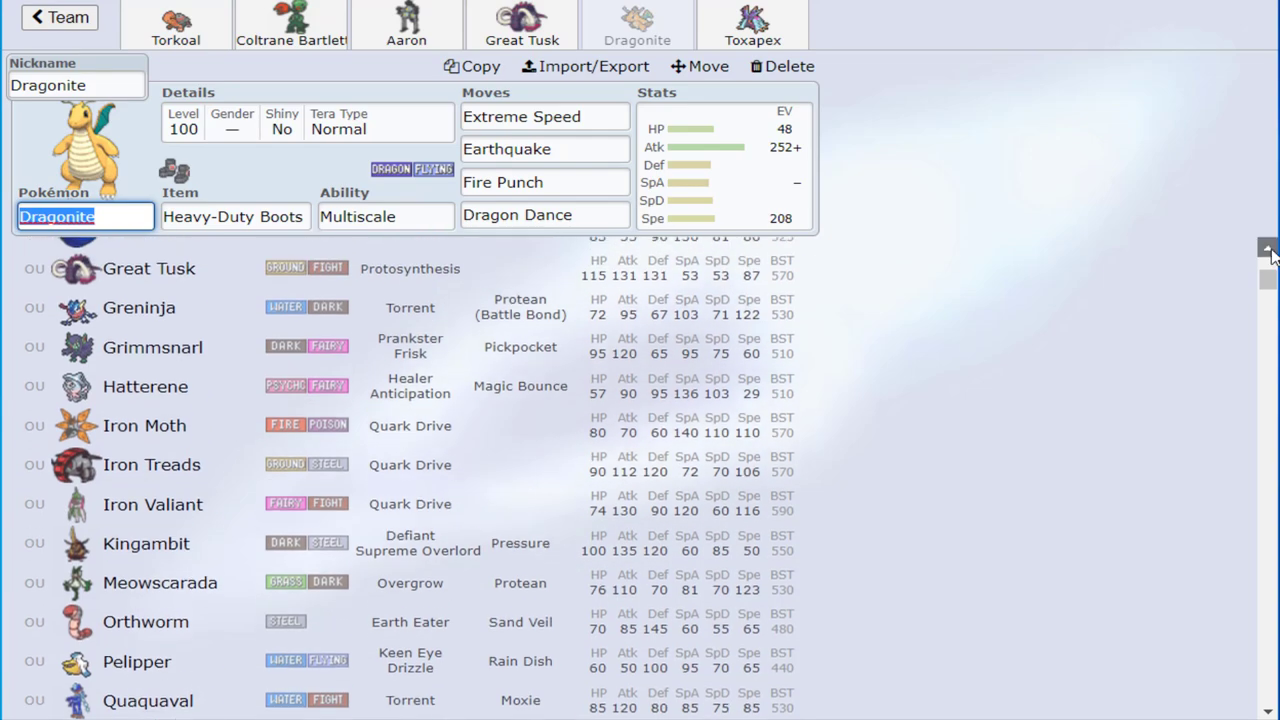
pyautogui.moveTo(1268, 250); pyautogui.dragTo(1268, 255)
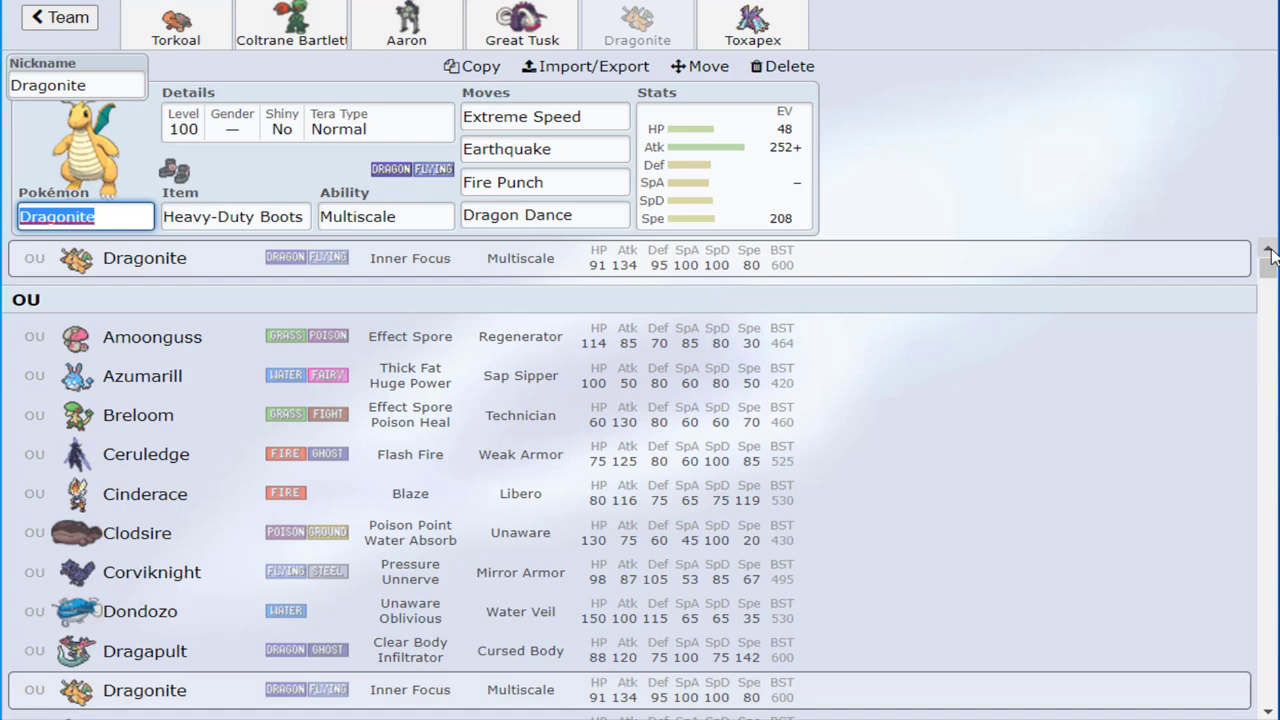
pyautogui.click(1268, 252)
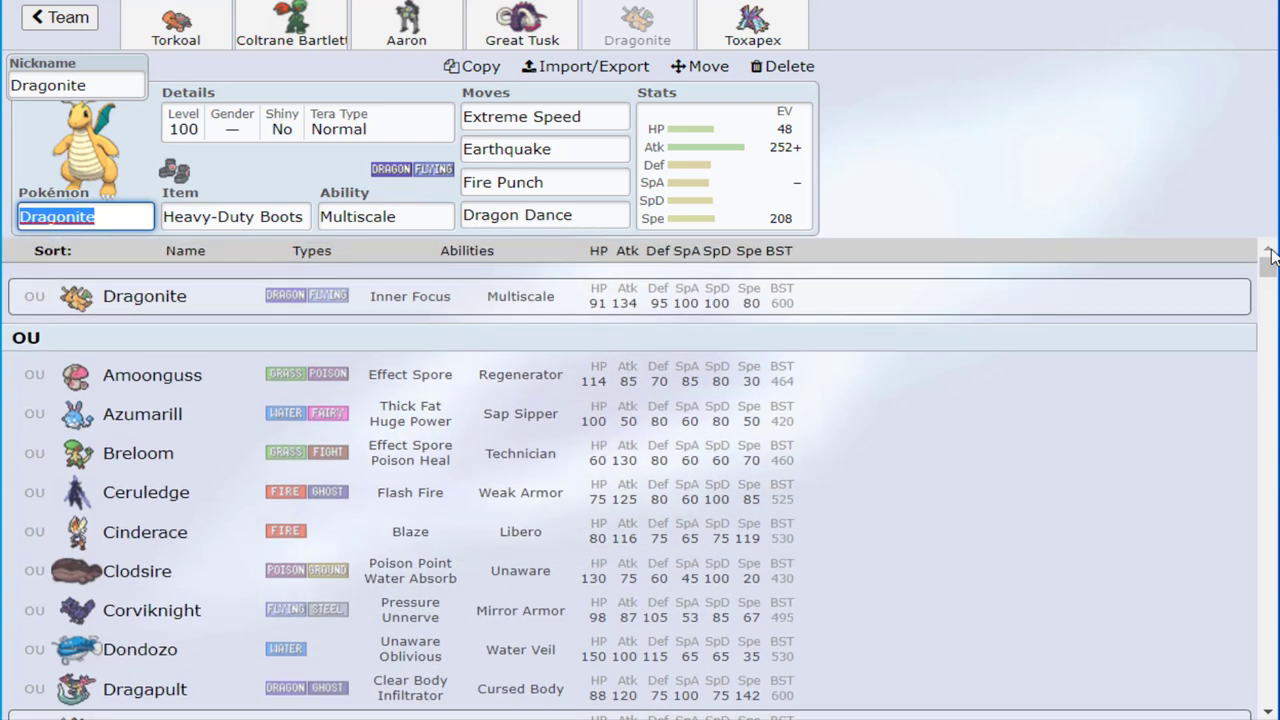
pyautogui.click(1270, 712)
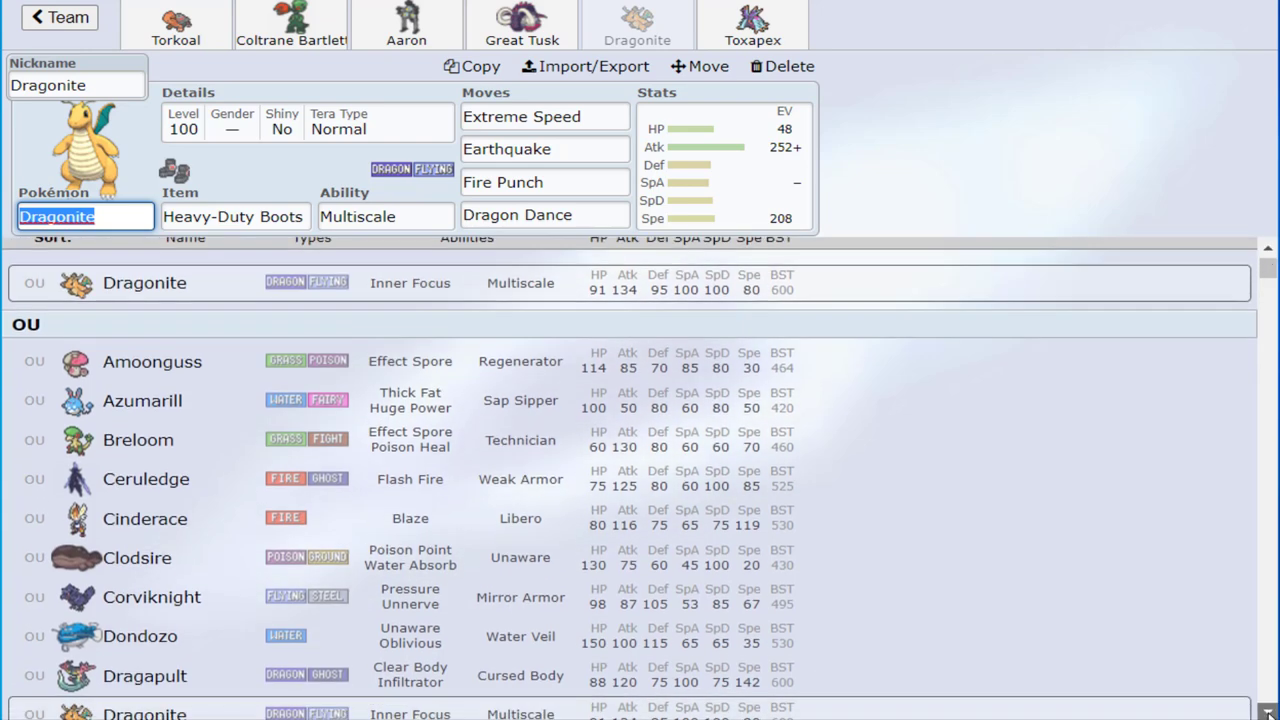
pyautogui.click(1270, 712)
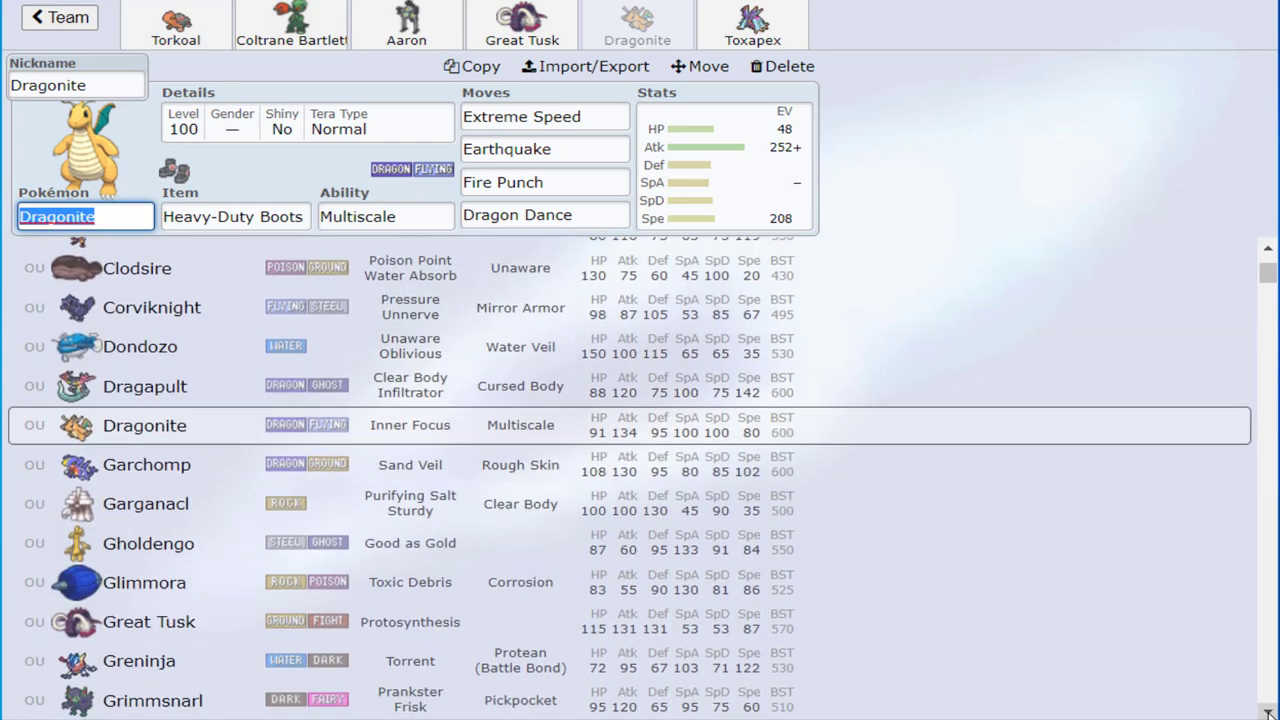
pyautogui.click(1270, 712)
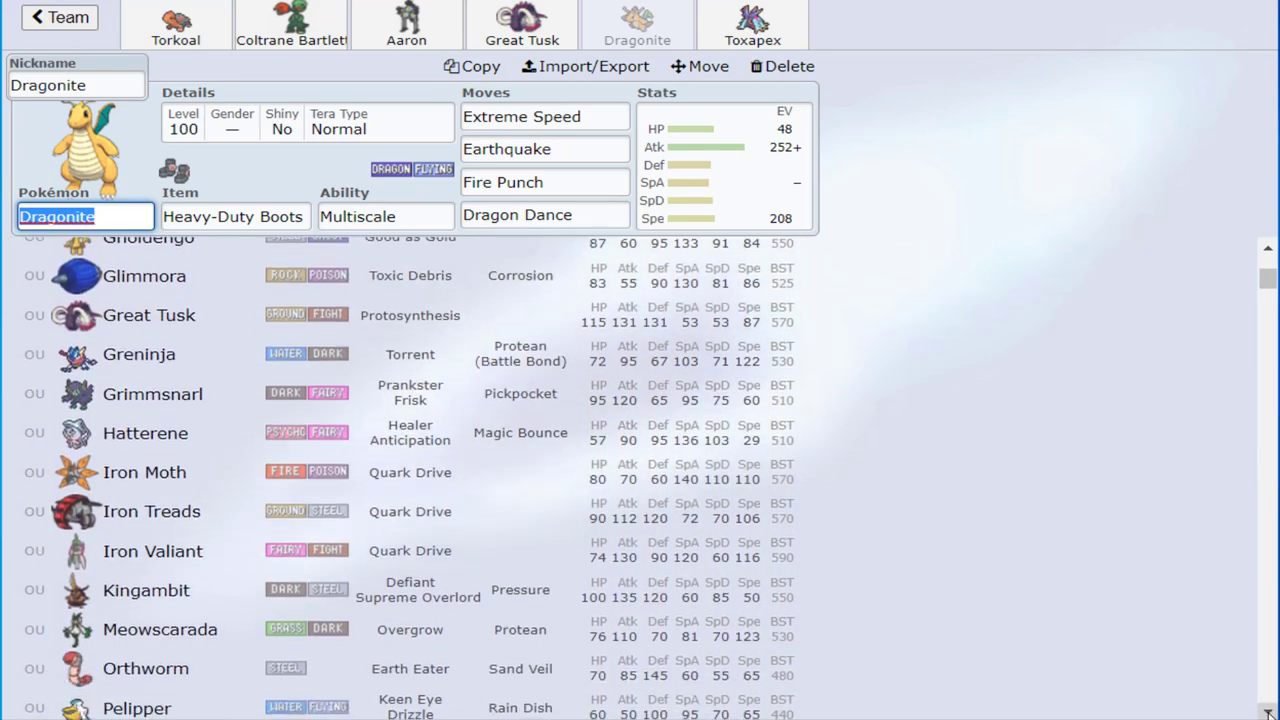
pyautogui.click(1270, 712)
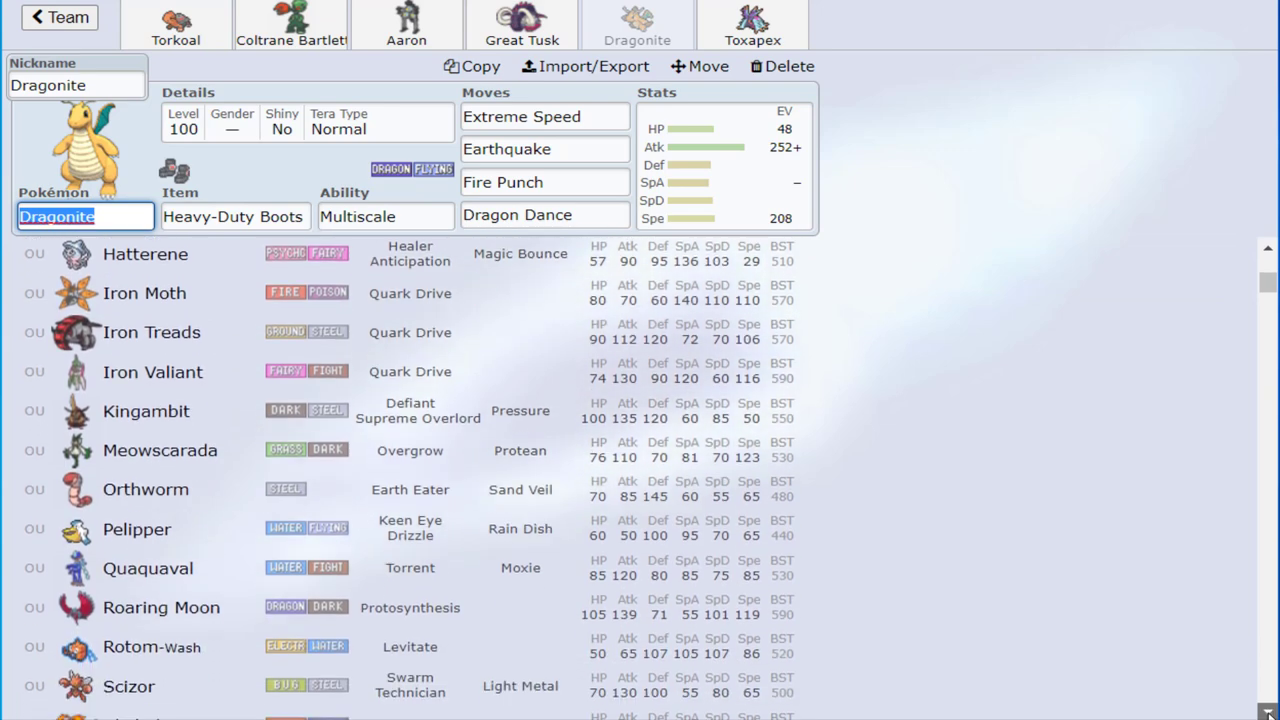
pyautogui.click(1270, 712)
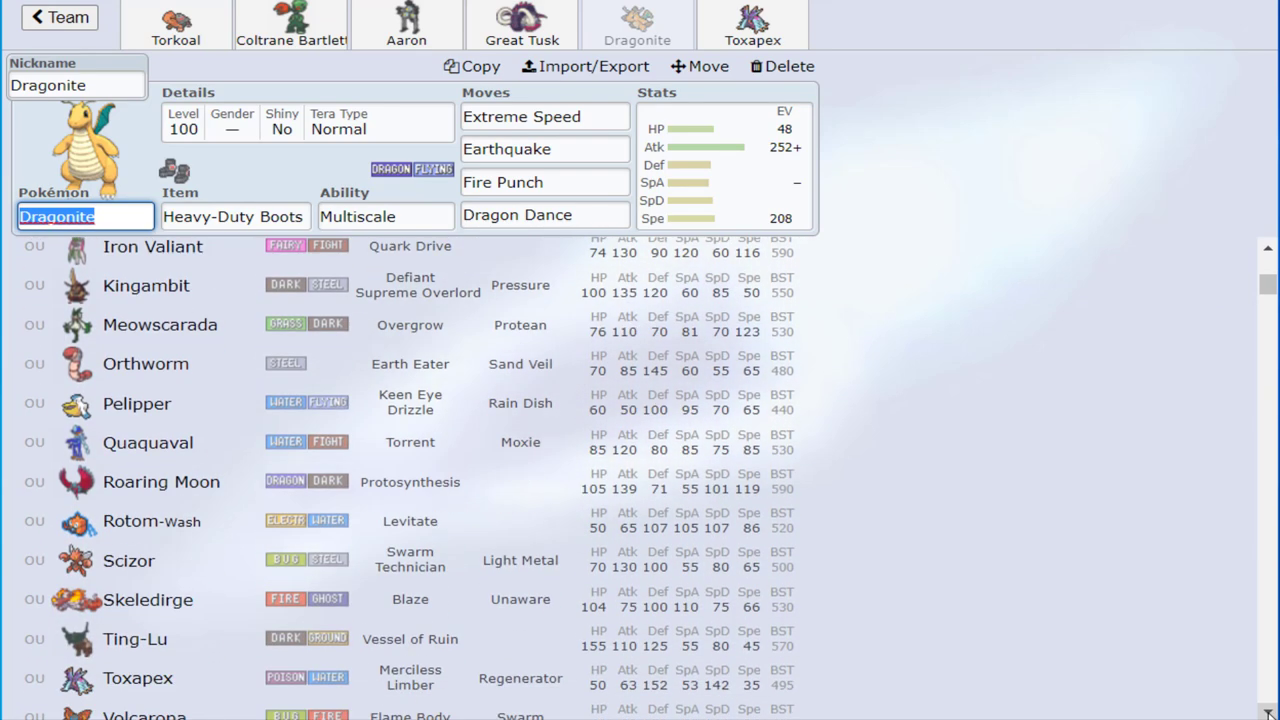
pyautogui.click(1270, 712)
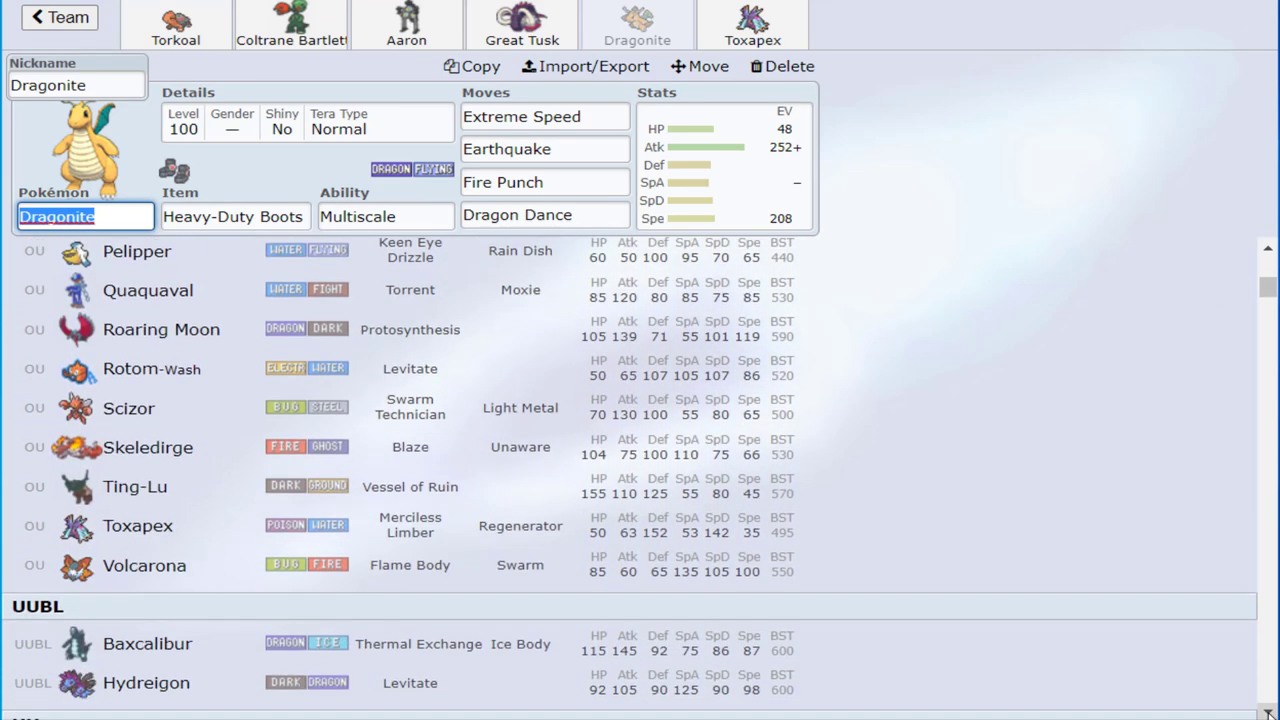
pyautogui.click(1270, 712)
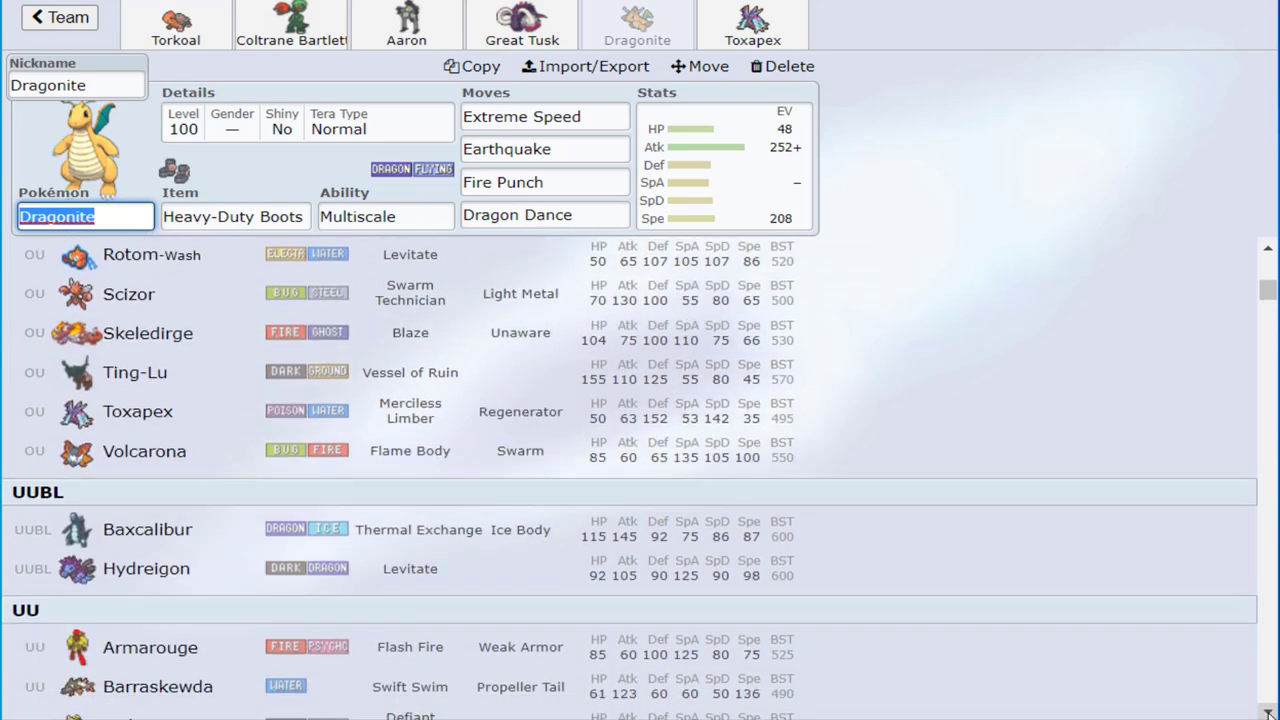
pyautogui.click(1270, 712)
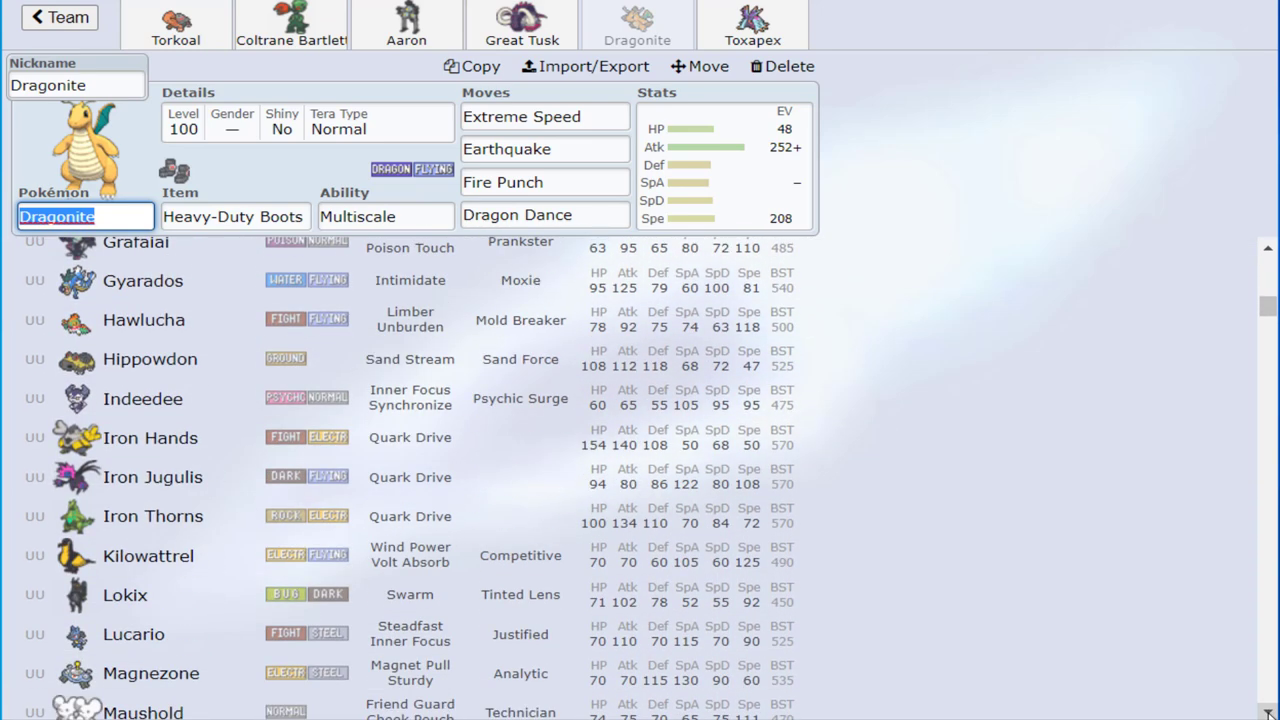
pyautogui.click(1270, 712)
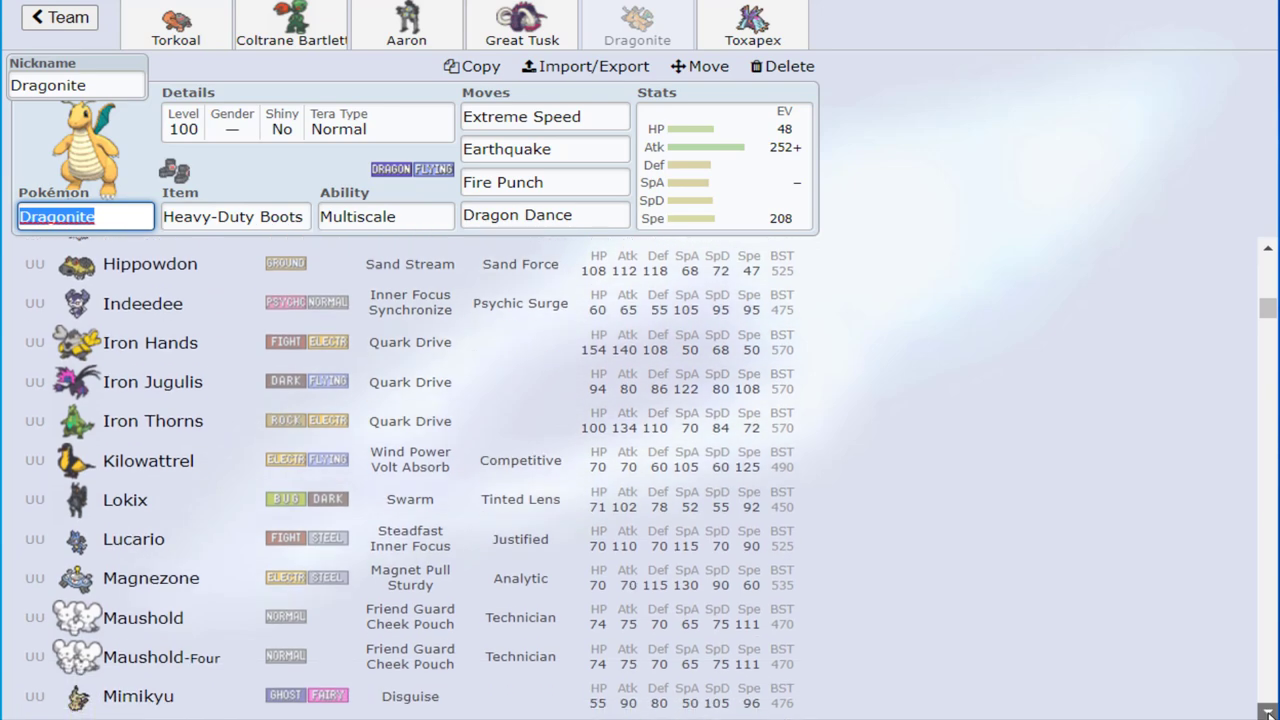
pyautogui.click(1270, 712)
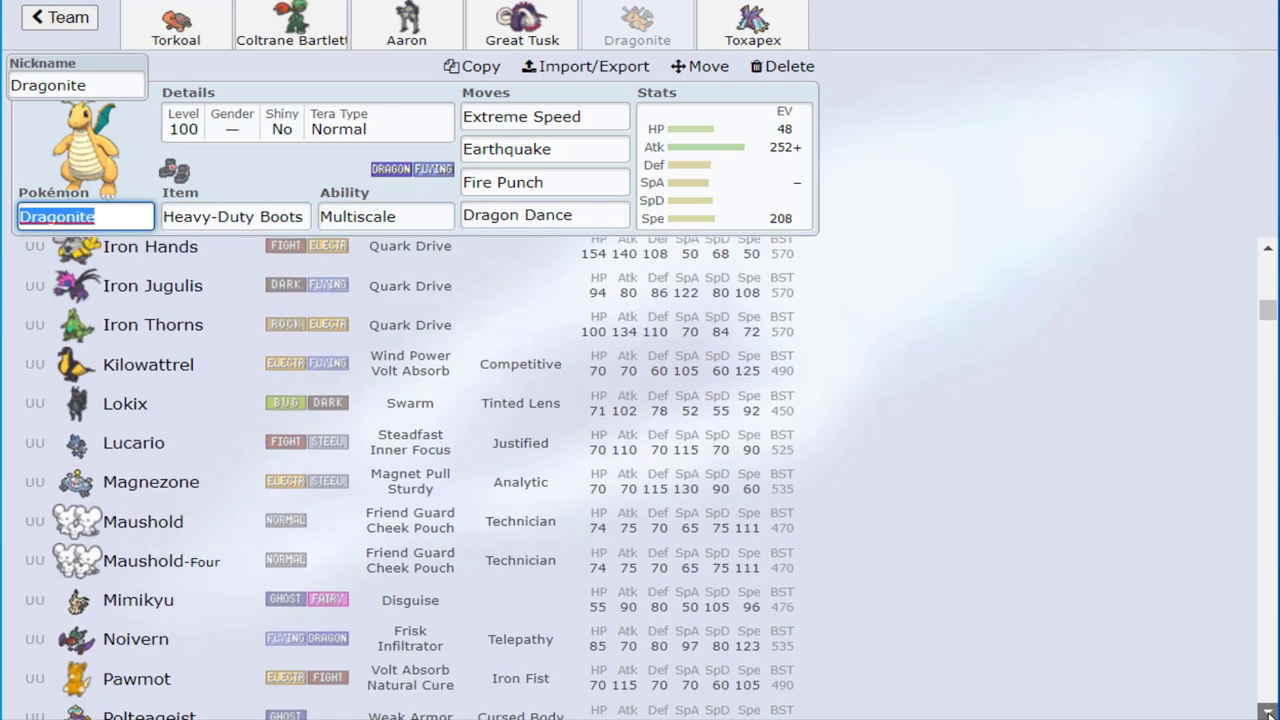
pyautogui.click(1270, 712)
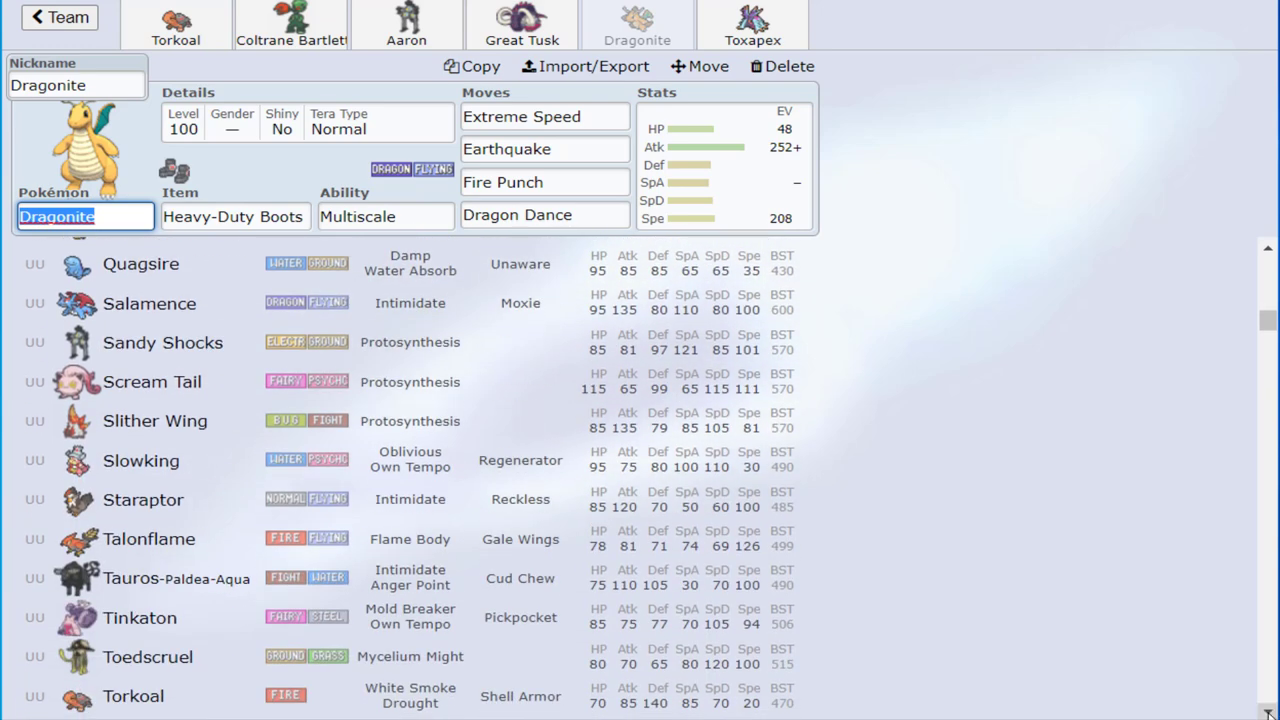
pyautogui.click(1270, 712)
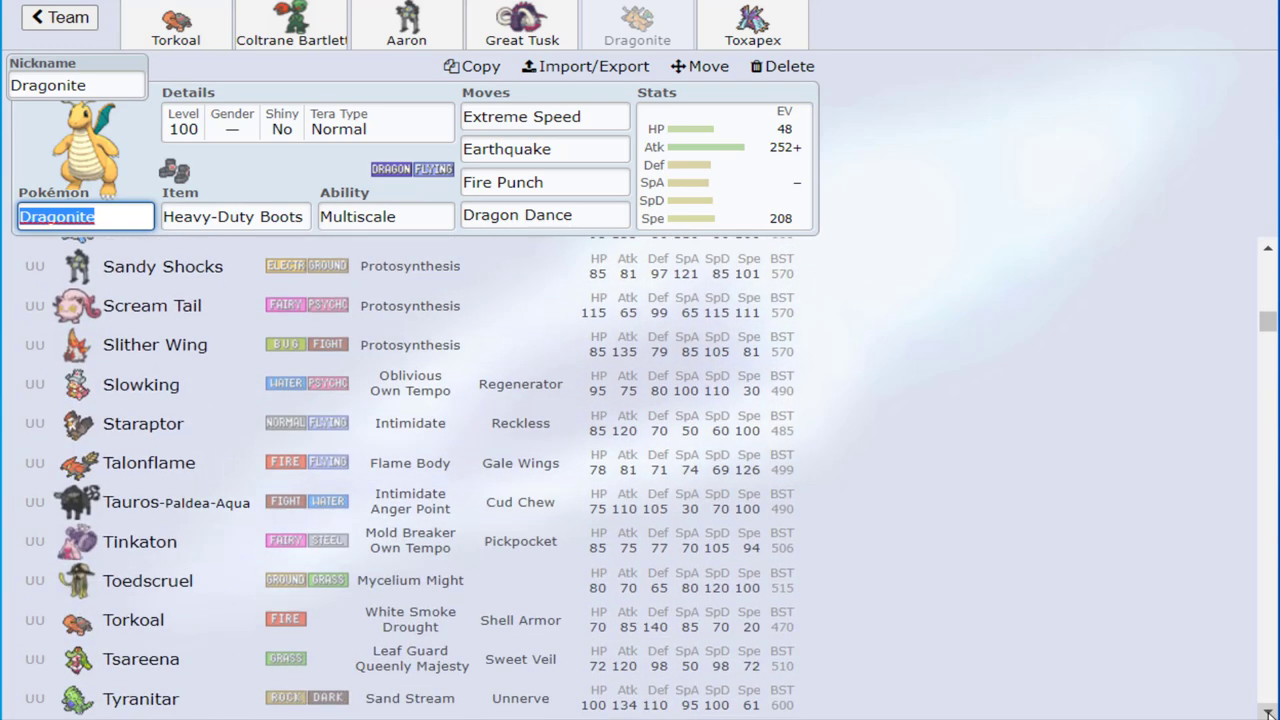
pyautogui.click(1270, 712)
pyautogui.click(1270, 712)
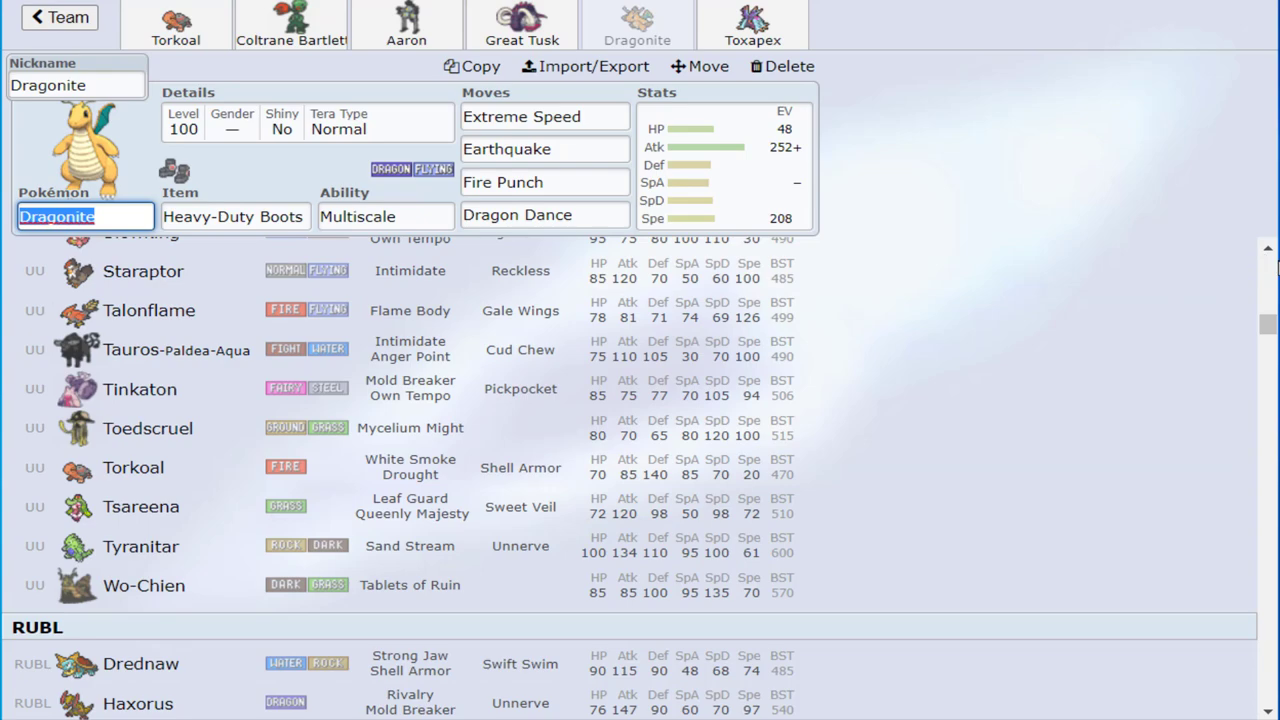
pyautogui.moveTo(1268, 325); pyautogui.dragTo(1268, 250)
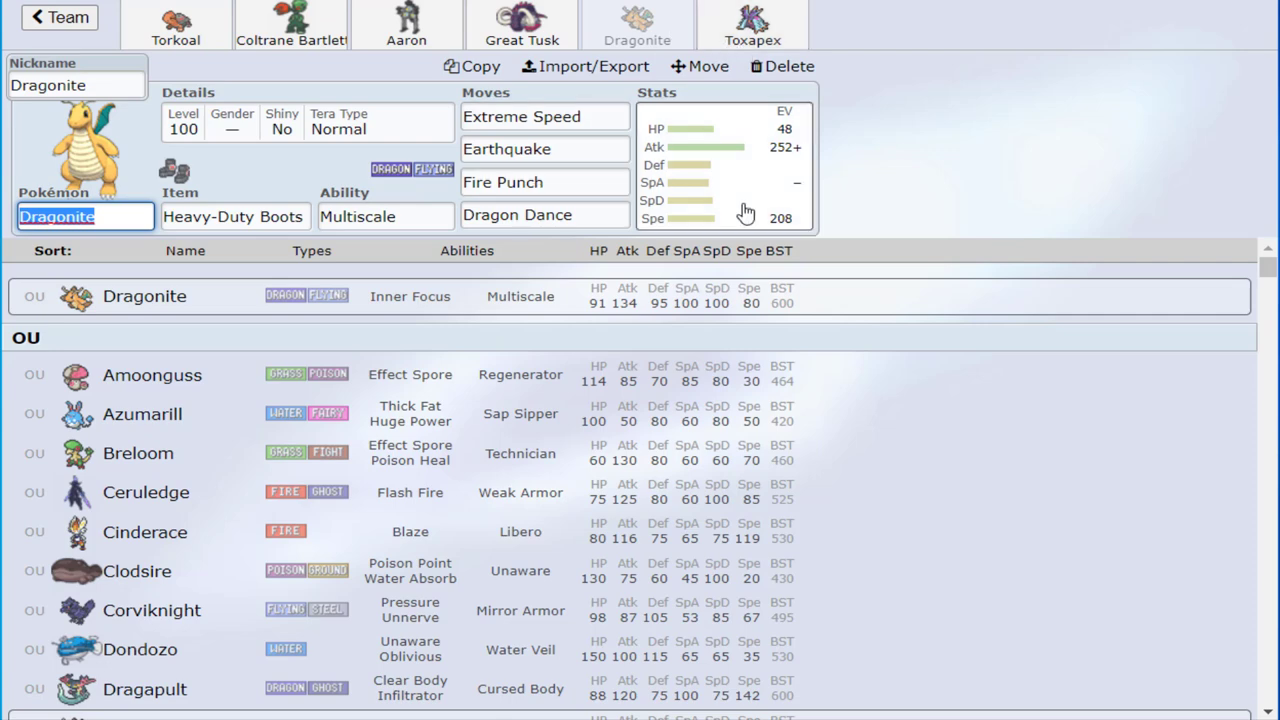
pyautogui.click(670, 210)
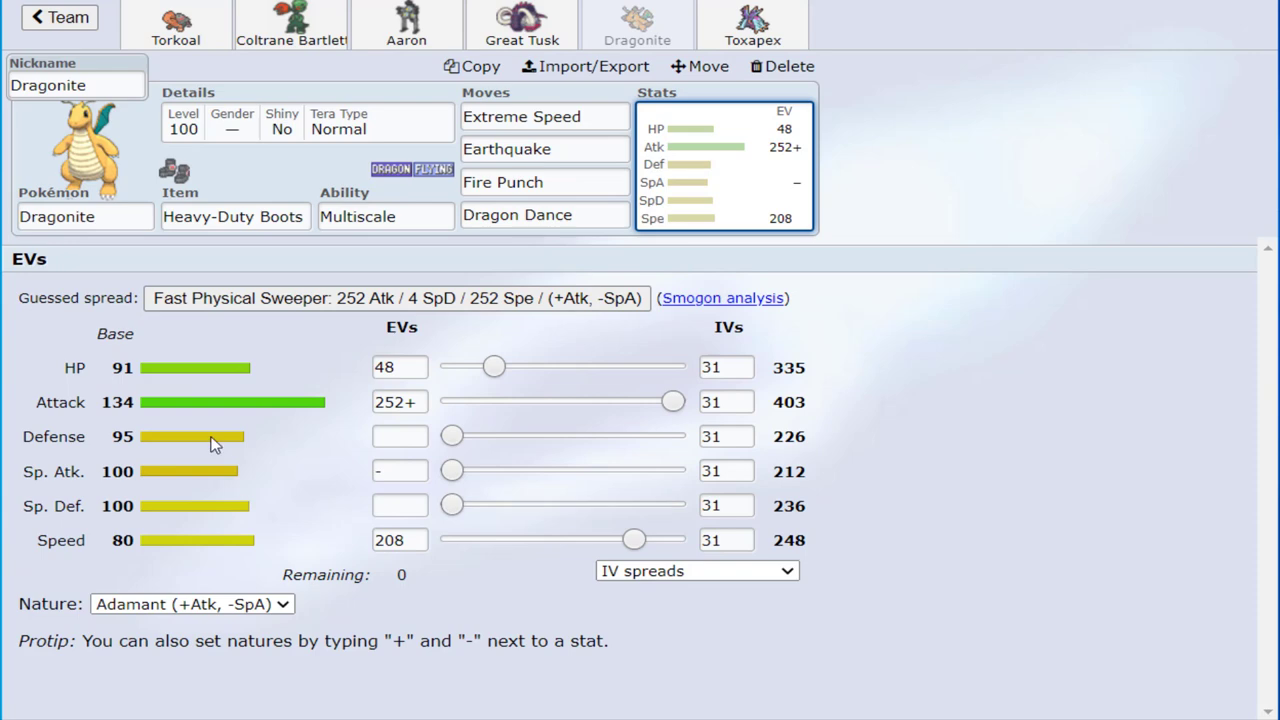
pyautogui.click(128, 219)
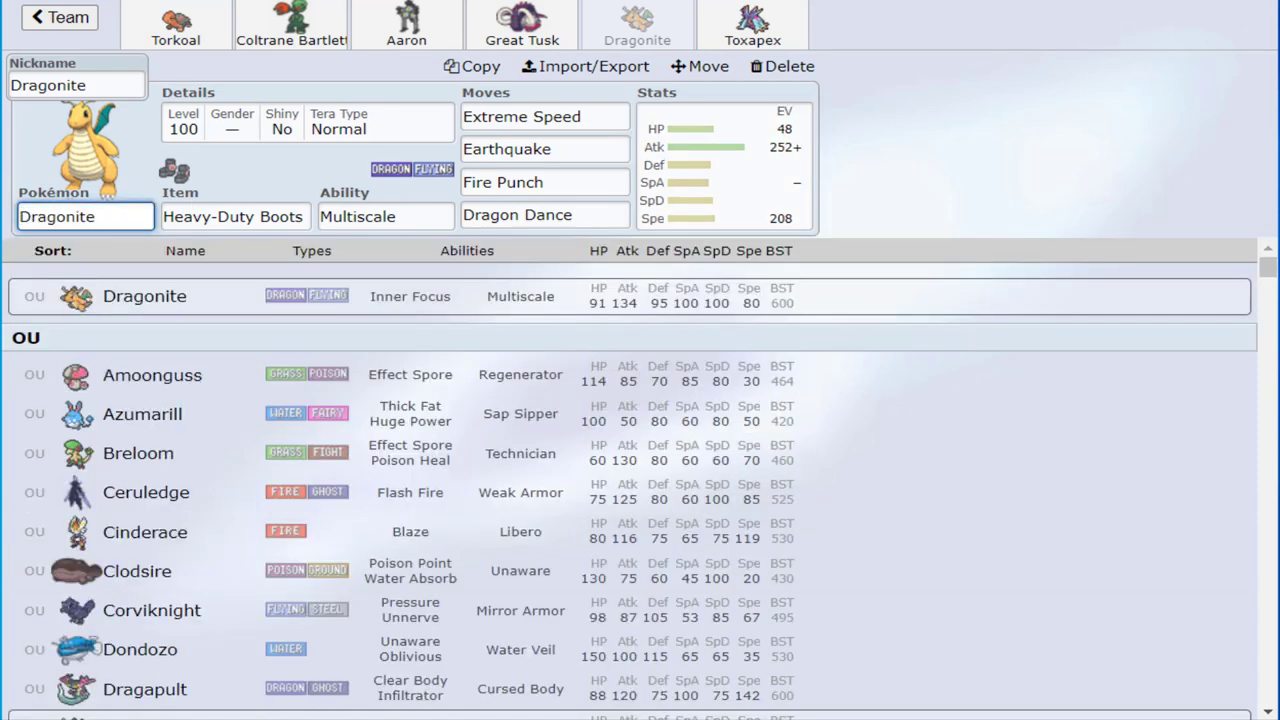
pyautogui.scroll(-3, 640, 500)
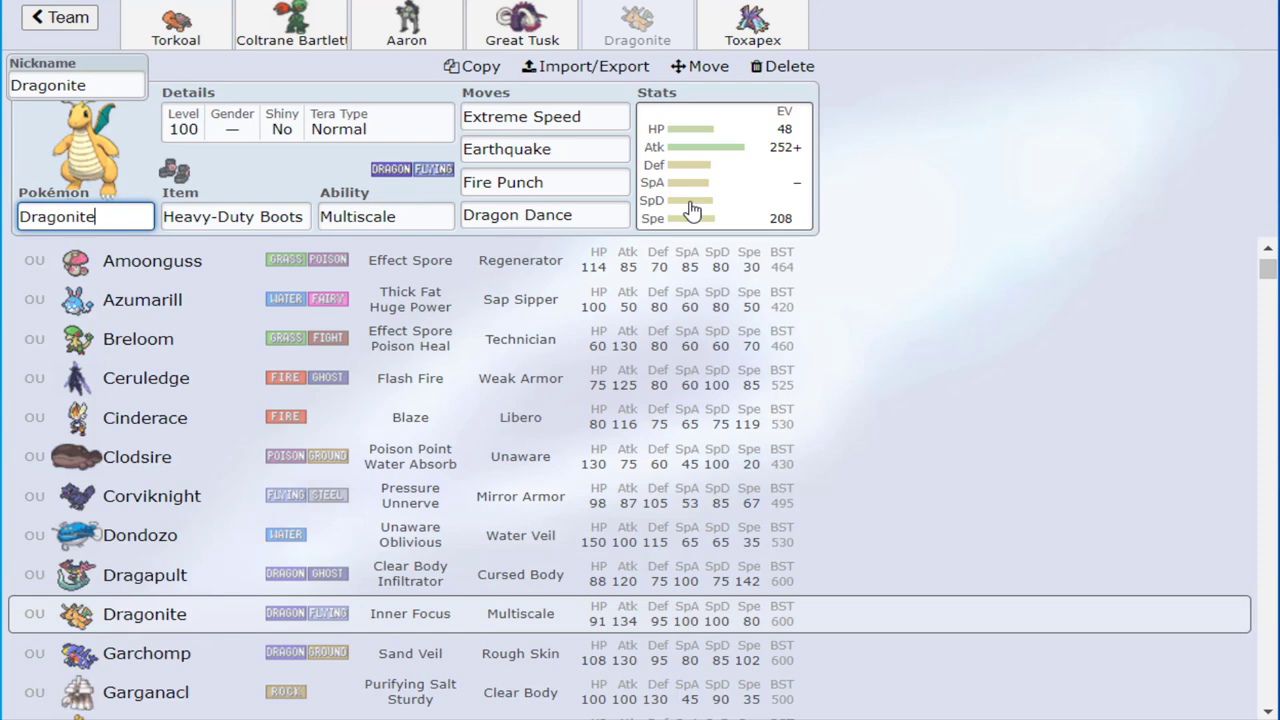
# Show Toxapex's Covert Cloak set, glance at its item and Pokémon choices, and scroll the list
pyautogui.click(752, 25)
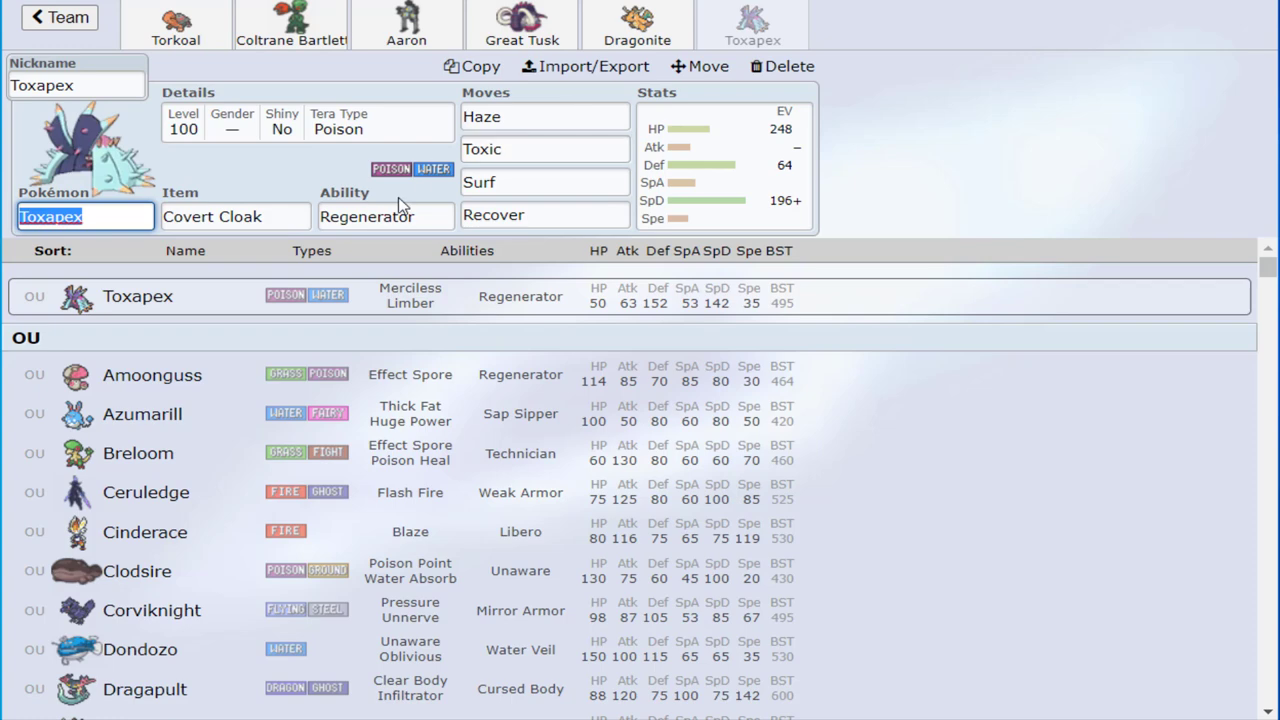
pyautogui.click(290, 214)
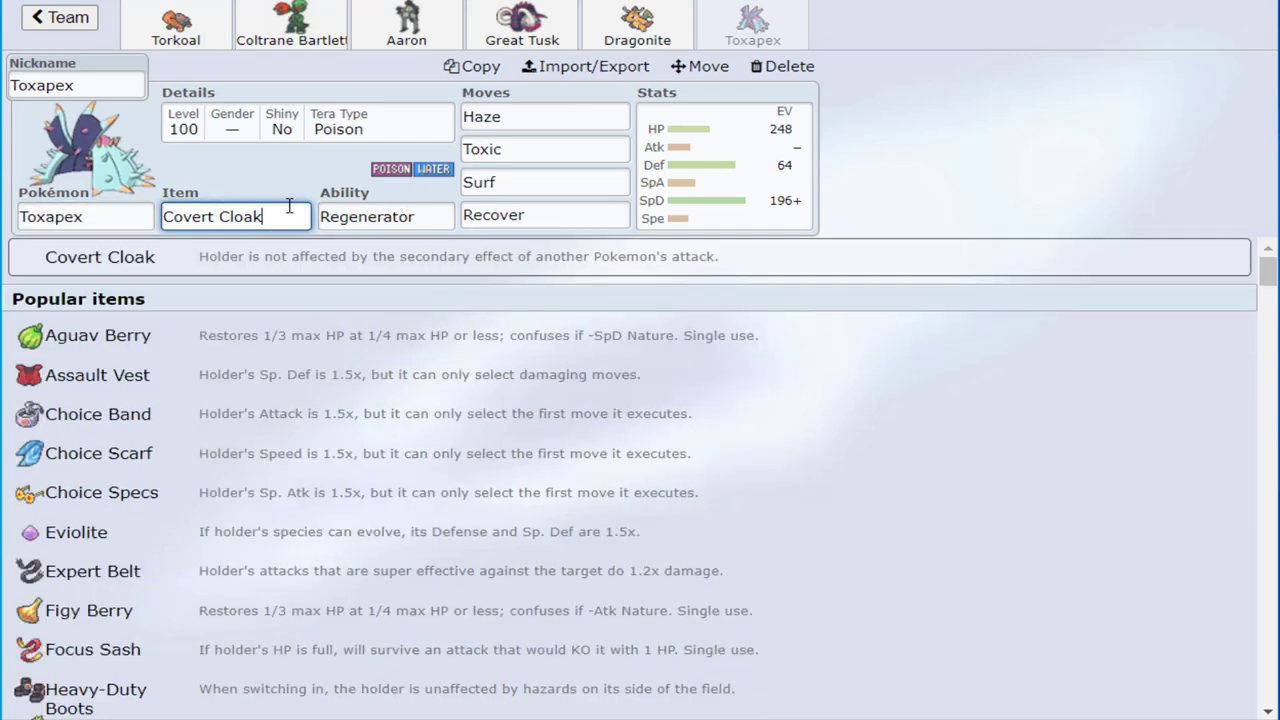
pyautogui.click(118, 214)
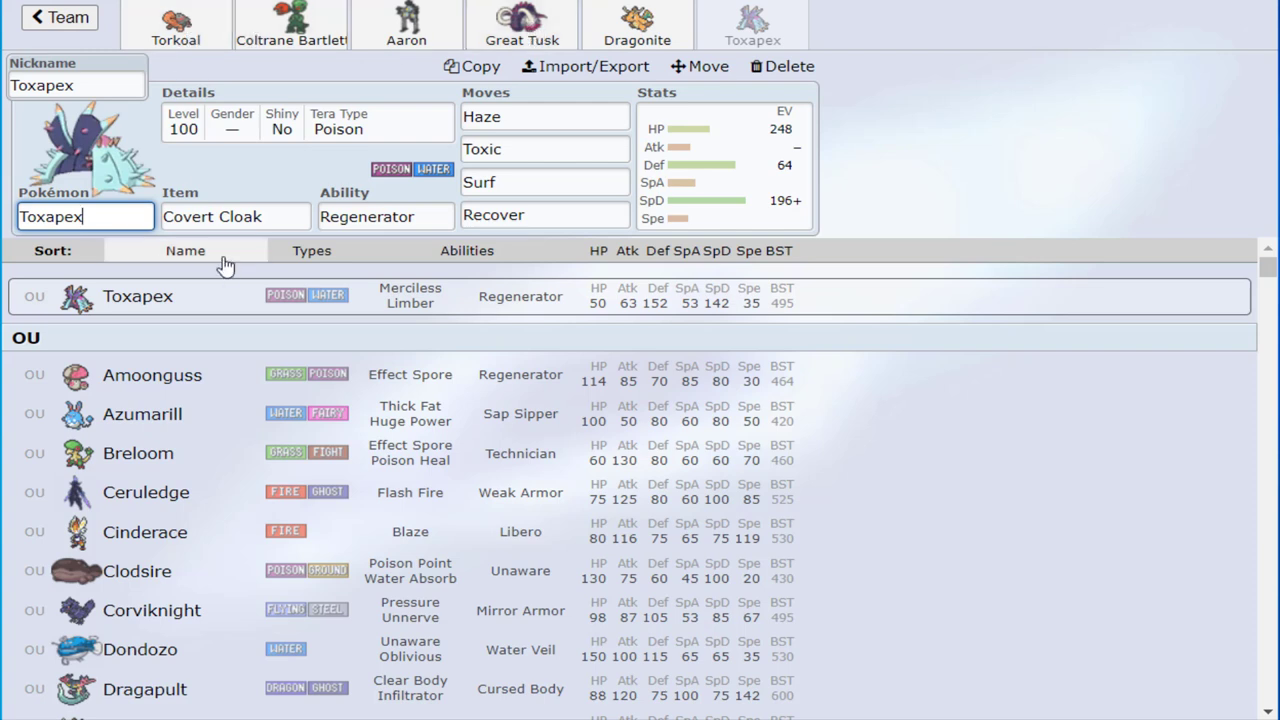
pyautogui.click(1267, 710)
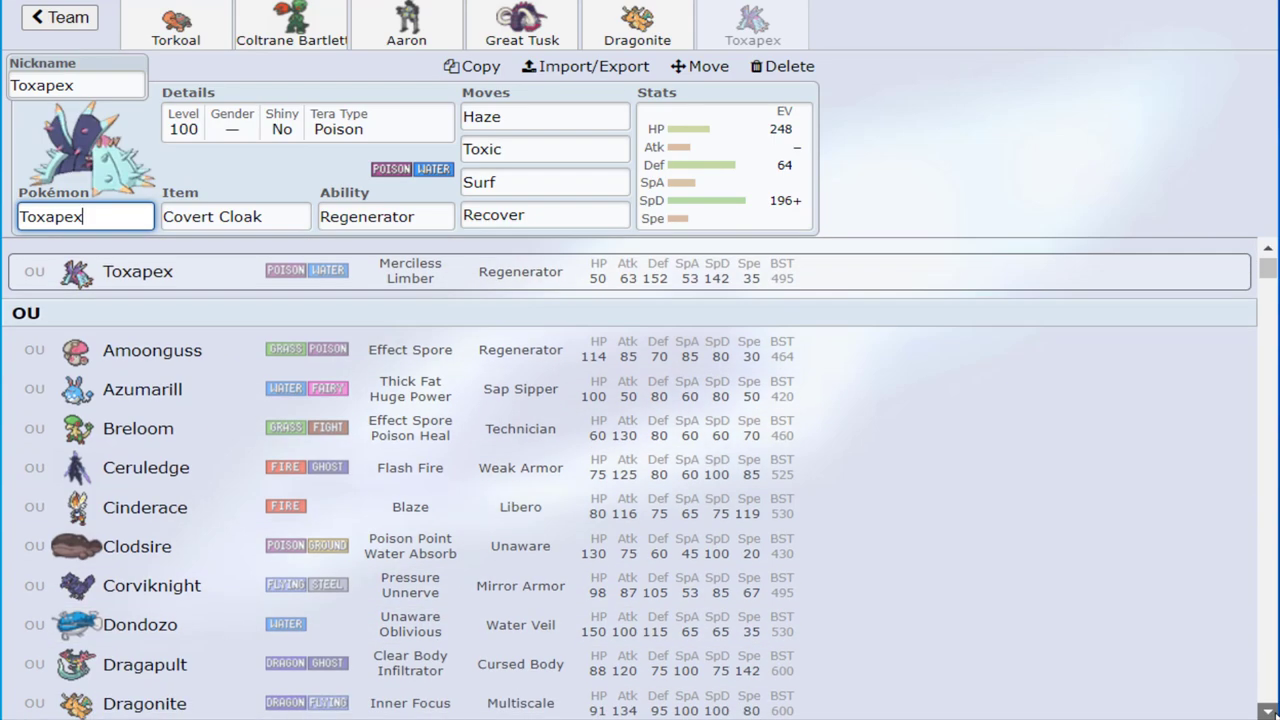
pyautogui.moveTo(1267, 710); pyautogui.dragTo(1267, 710)
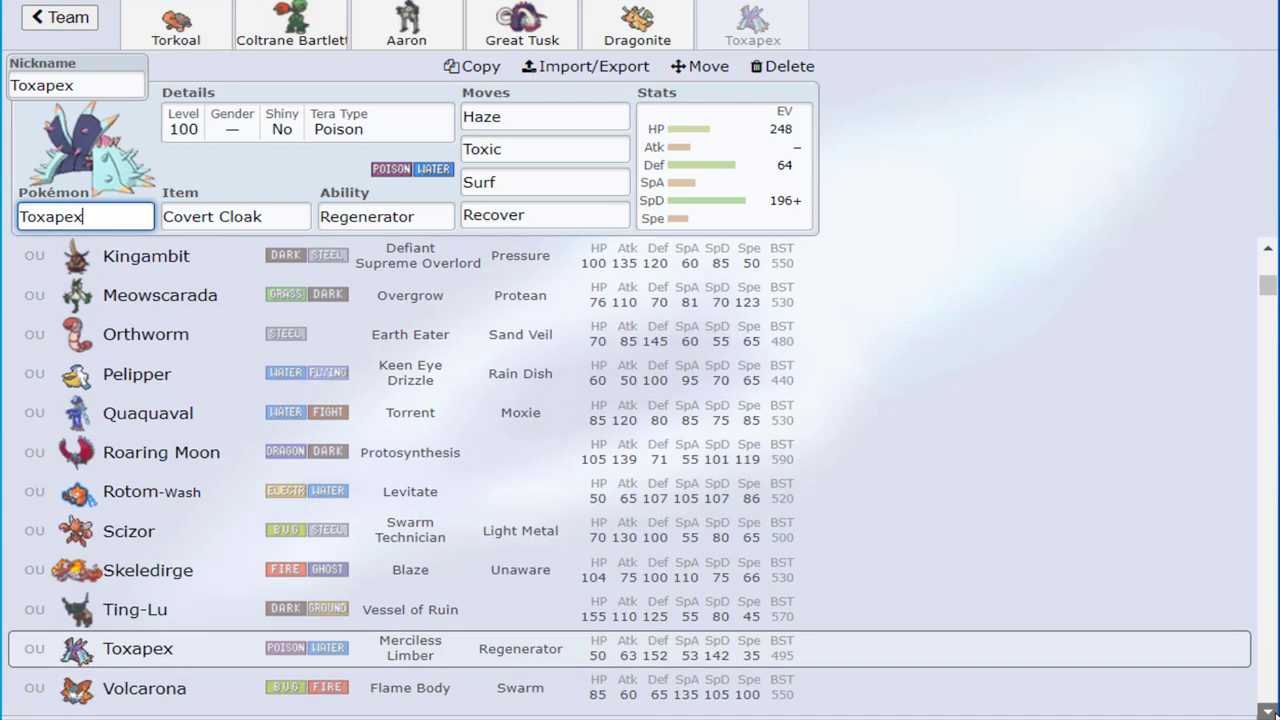
pyautogui.scroll(-3, 640, 480)
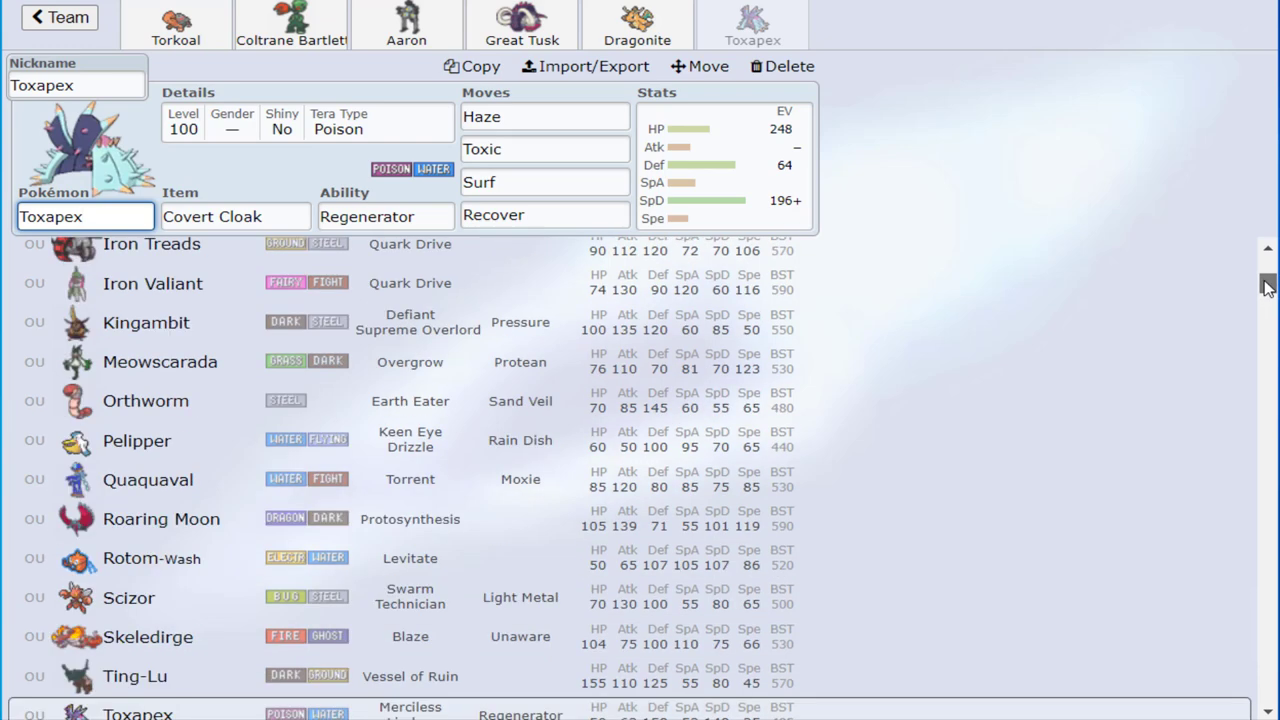
pyautogui.moveTo(1268, 290); pyautogui.dragTo(1268, 250)
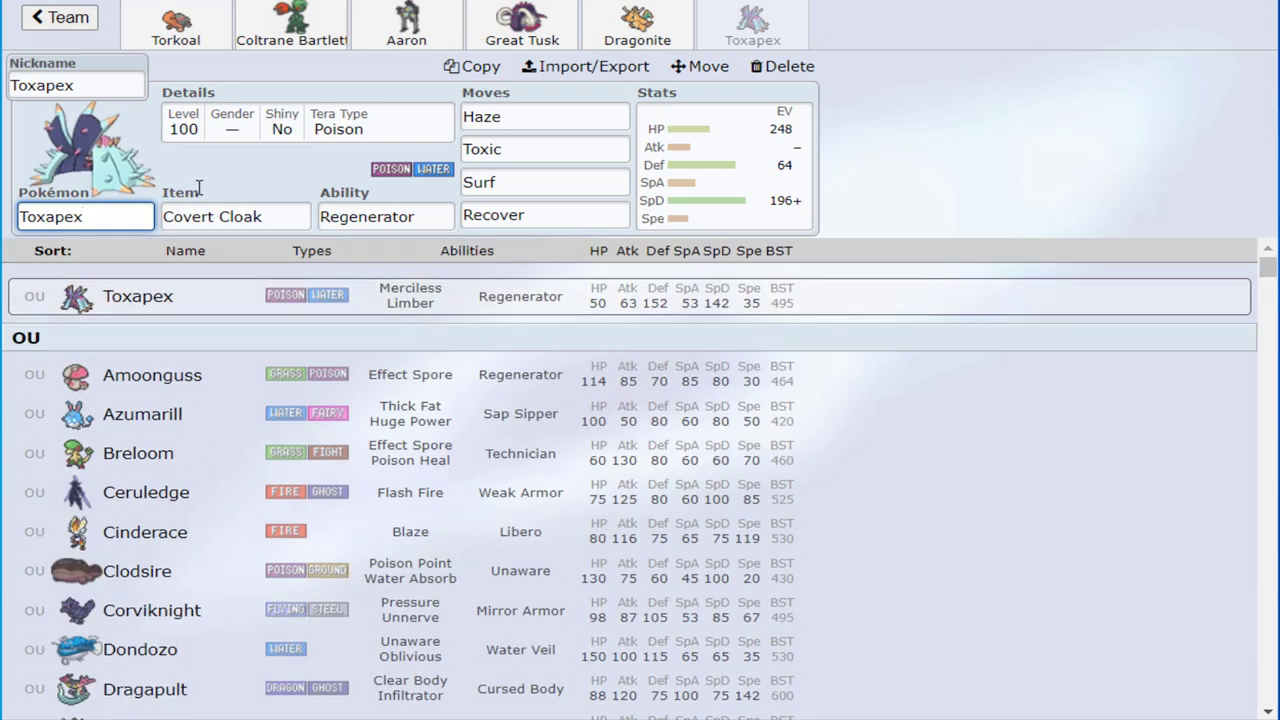
# Step through Torkoal, Scovillain, Sandy Shocks and Great Tusk's sets, ending on Dragonite's
pyautogui.click(174, 28)
pyautogui.click(290, 35)
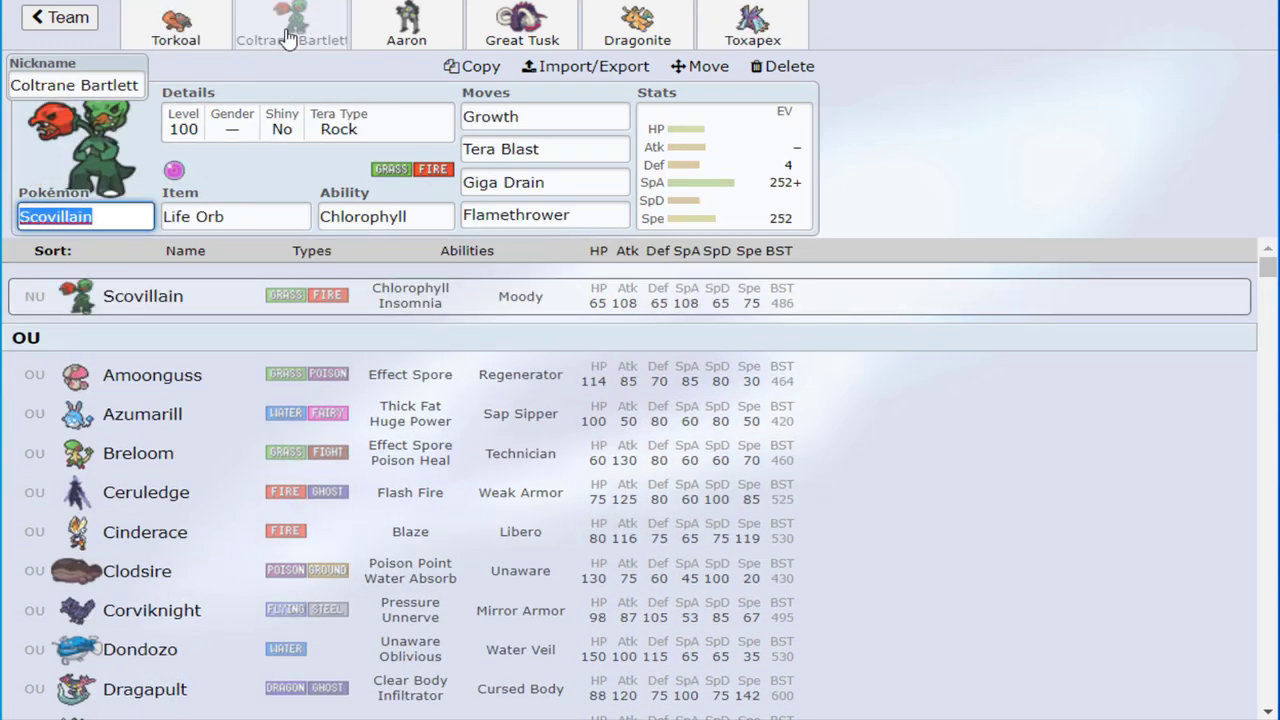
pyautogui.click(380, 37)
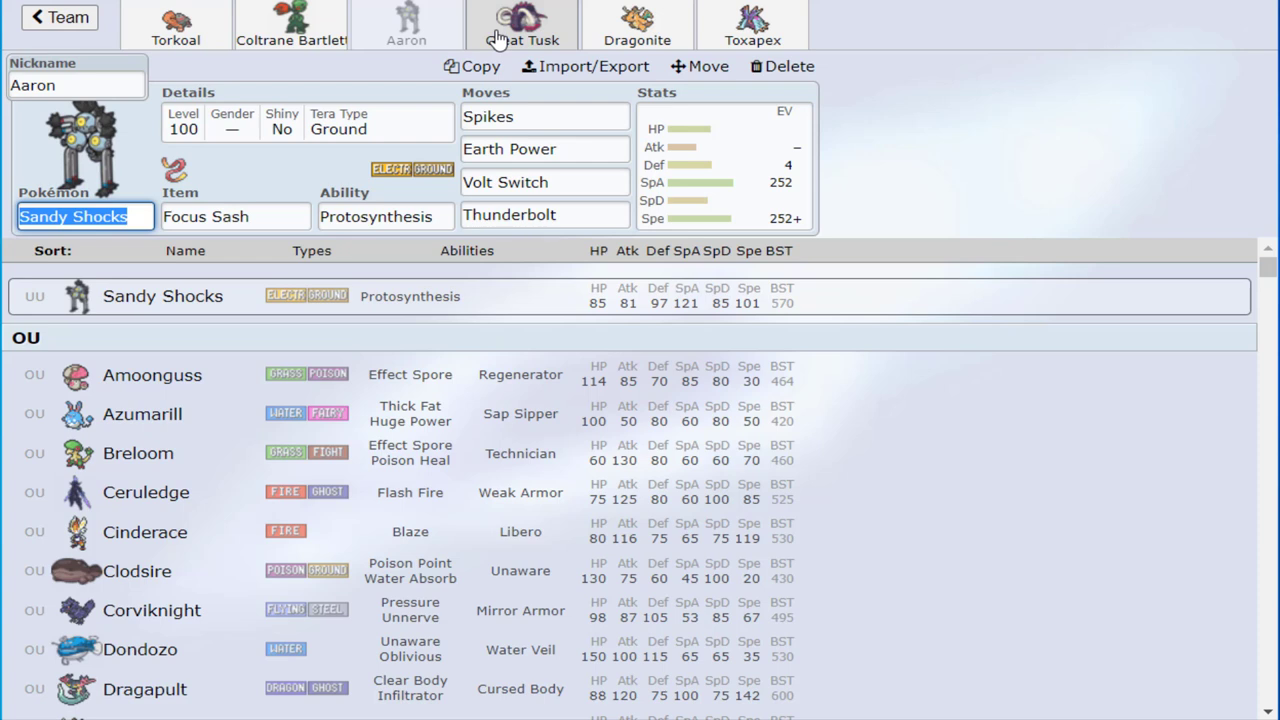
pyautogui.click(497, 38)
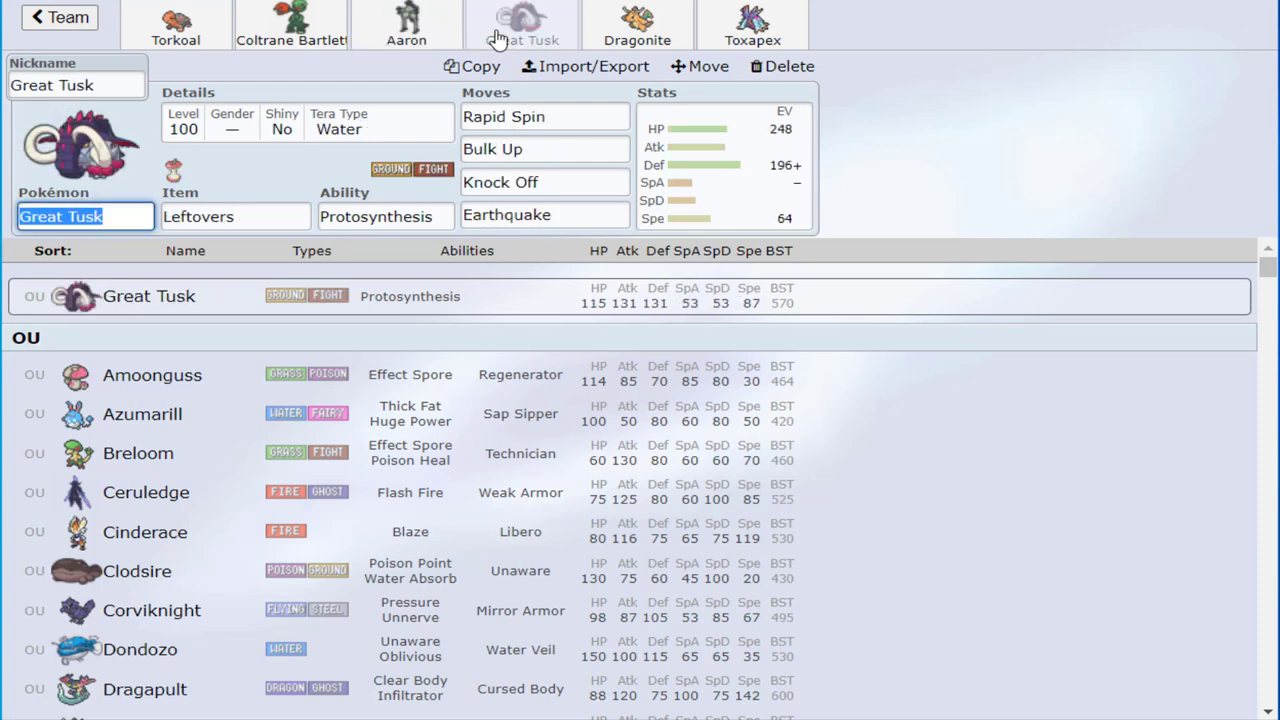
pyautogui.click(608, 40)
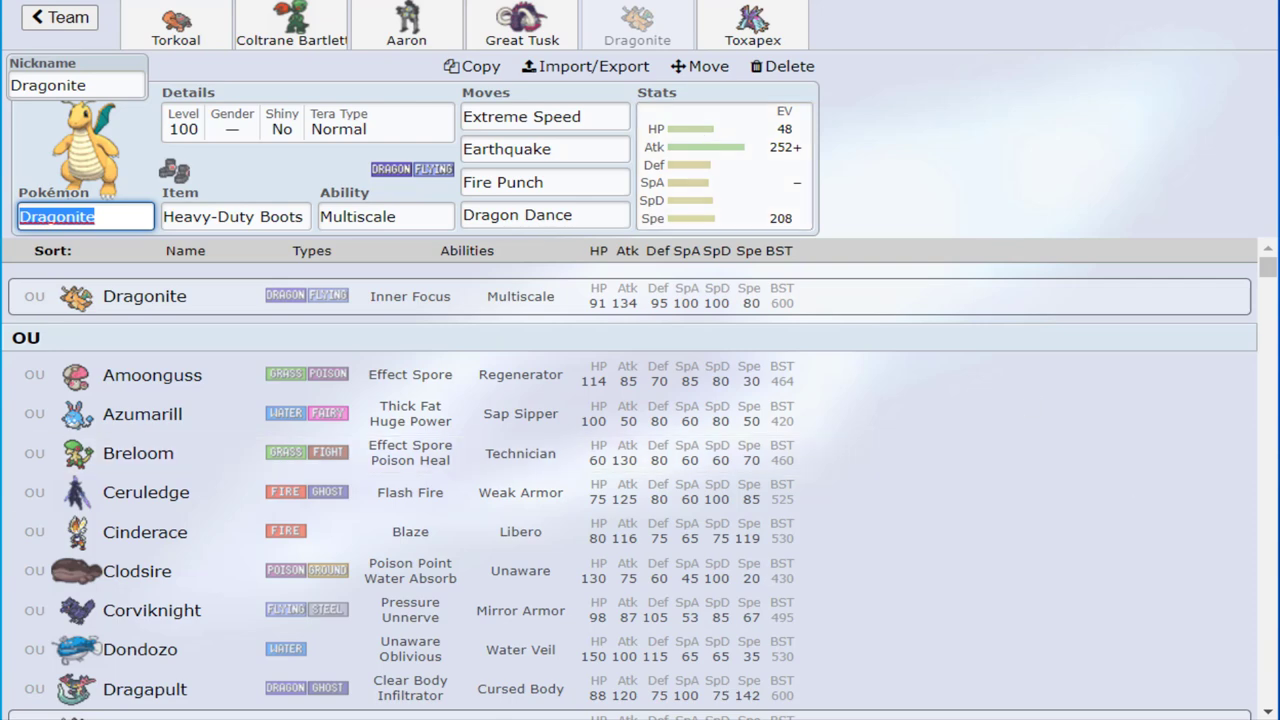
pyautogui.click(1268, 712)
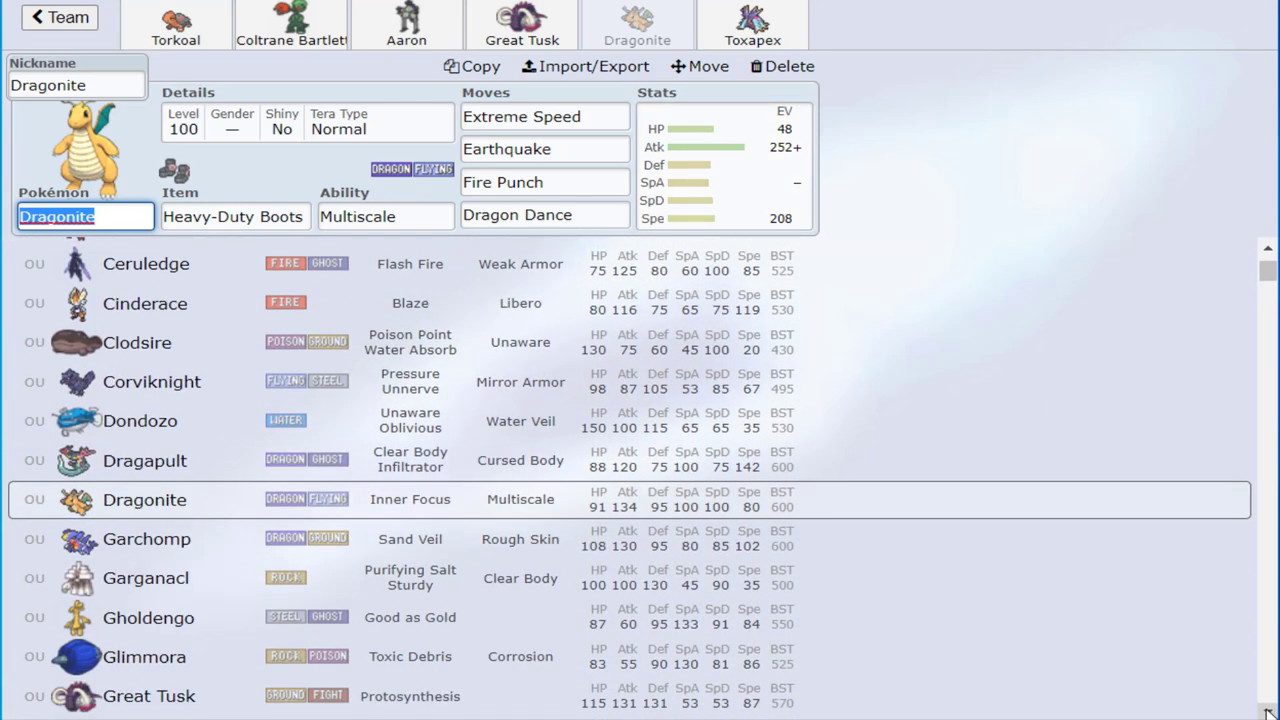
pyautogui.click(1268, 712)
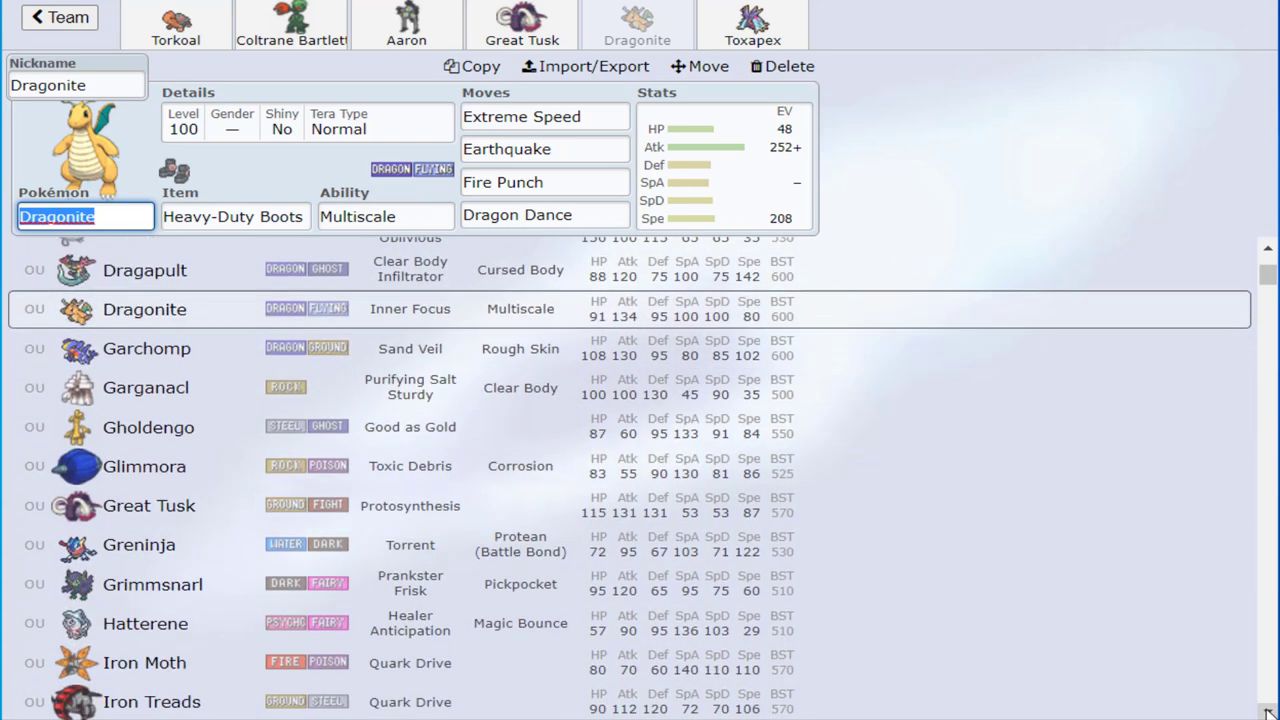
pyautogui.click(1268, 712)
pyautogui.click(1268, 712)
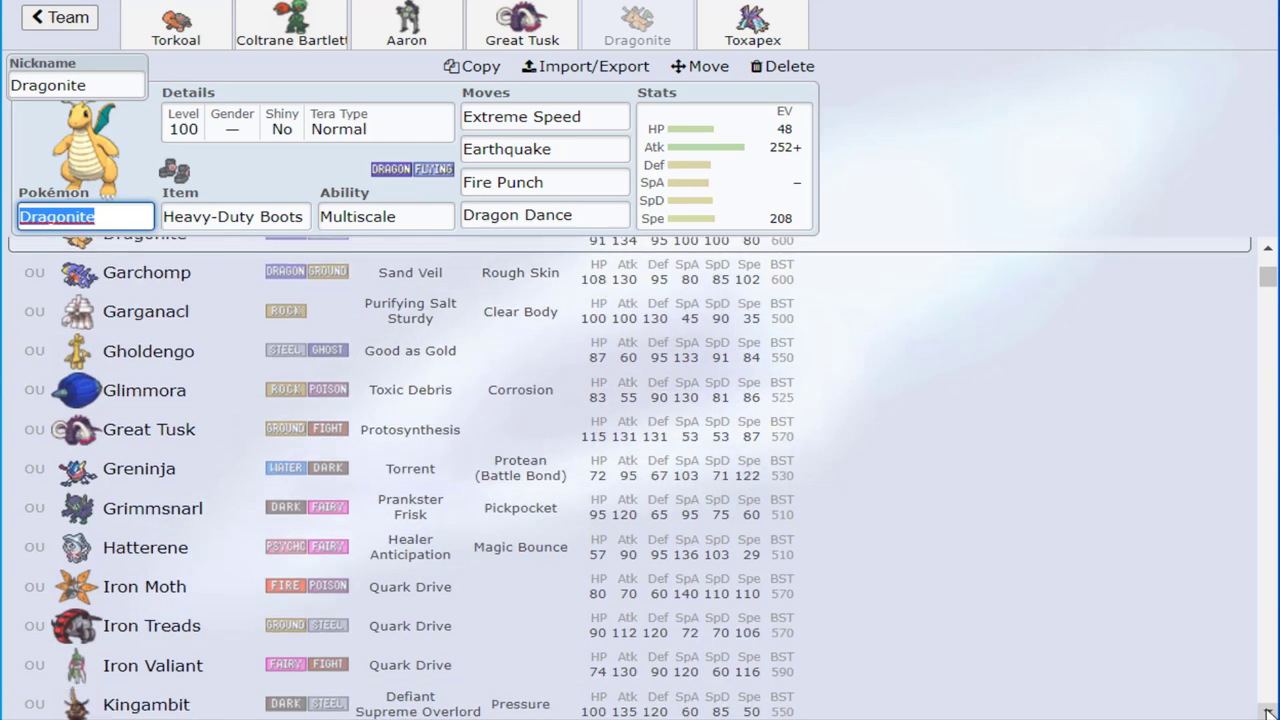
pyautogui.click(1268, 712)
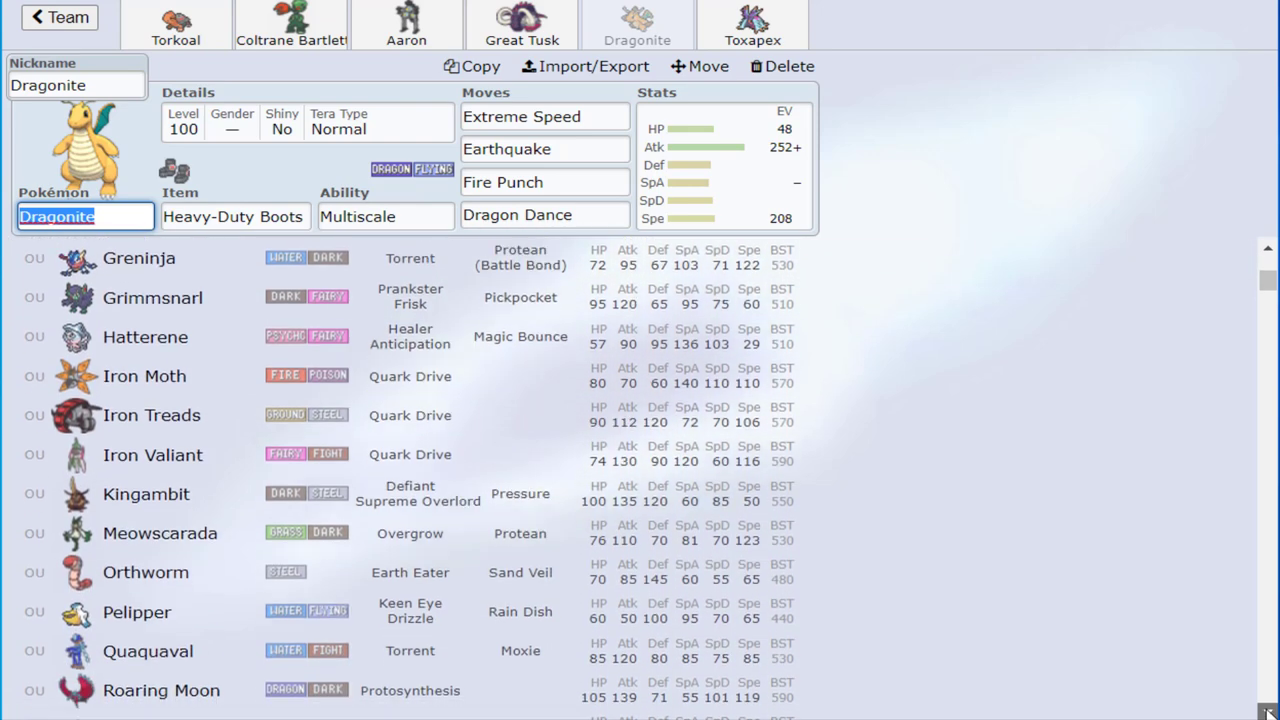
pyautogui.click(1268, 712)
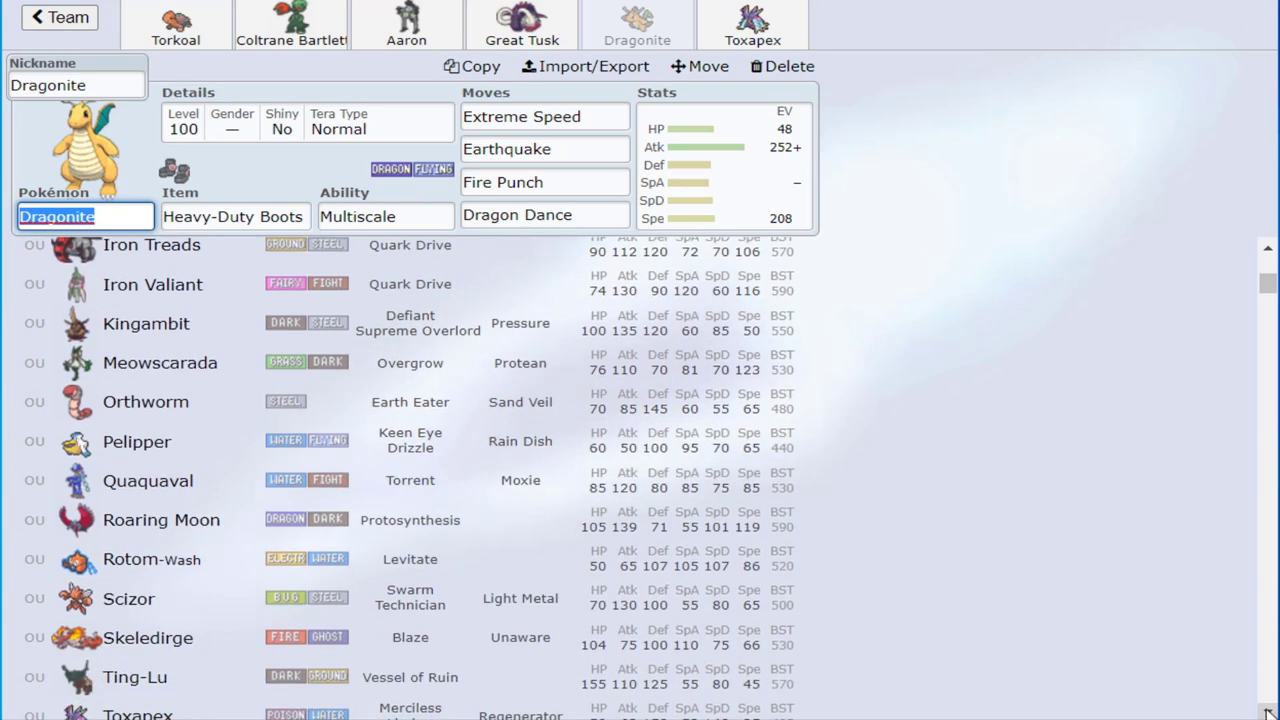
pyautogui.click(1268, 712)
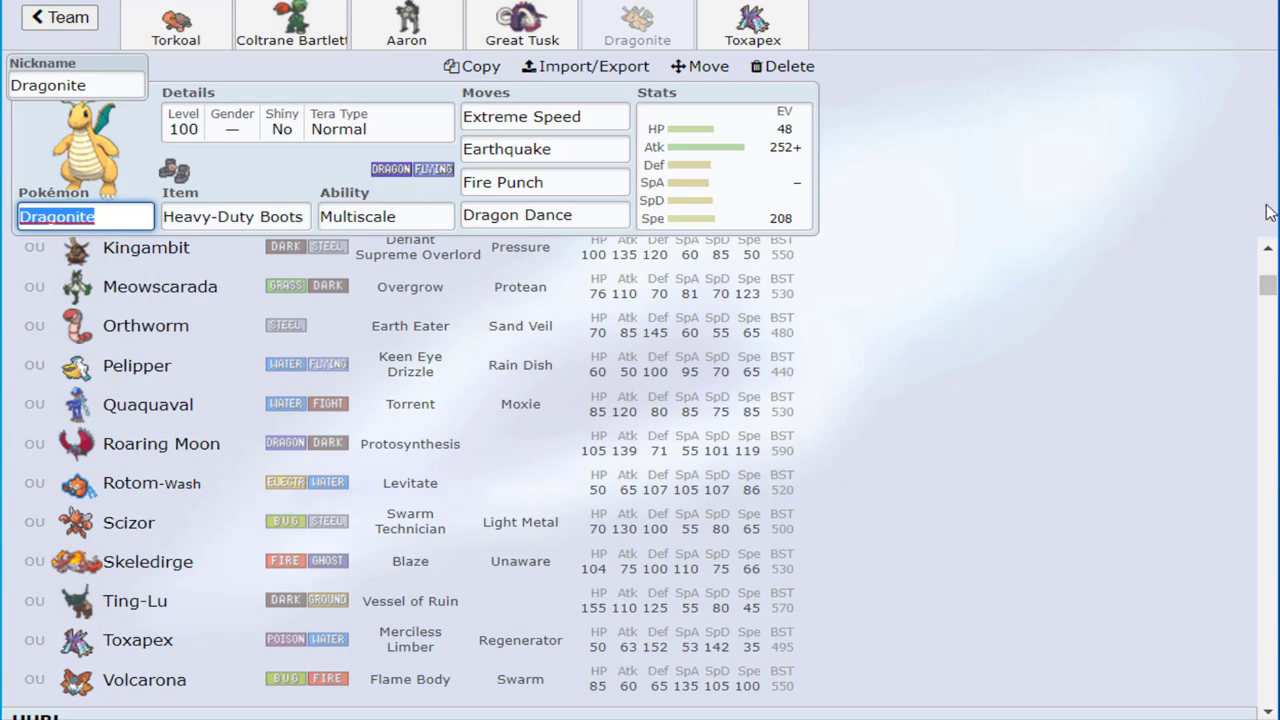
pyautogui.click(1269, 247)
pyautogui.click(1269, 247)
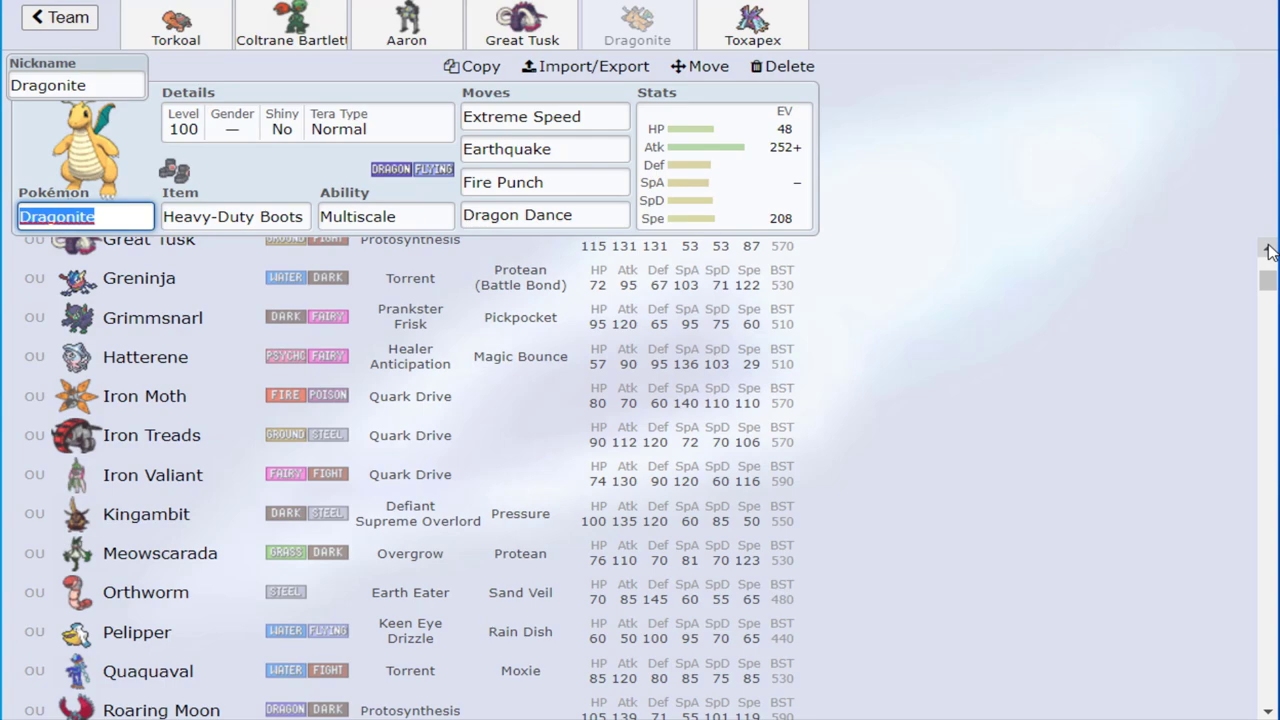
pyautogui.click(1269, 247)
pyautogui.click(1269, 247)
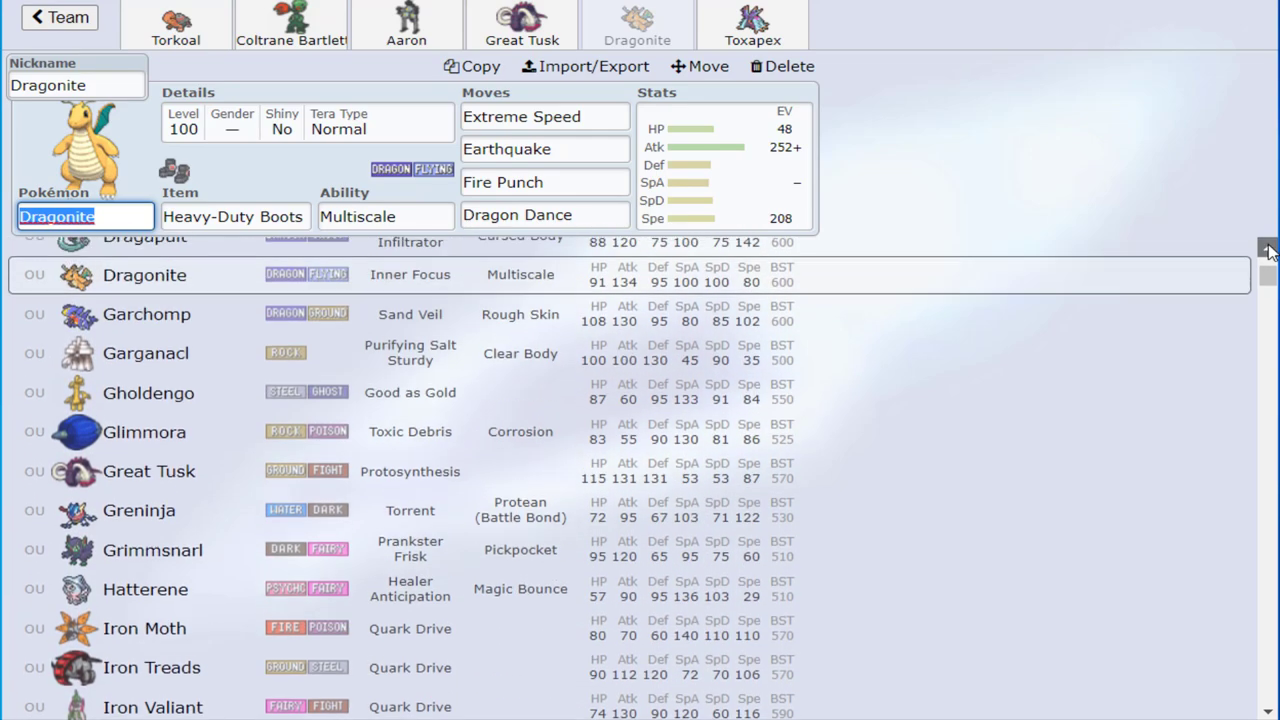
pyautogui.click(1269, 247)
pyautogui.click(1269, 247)
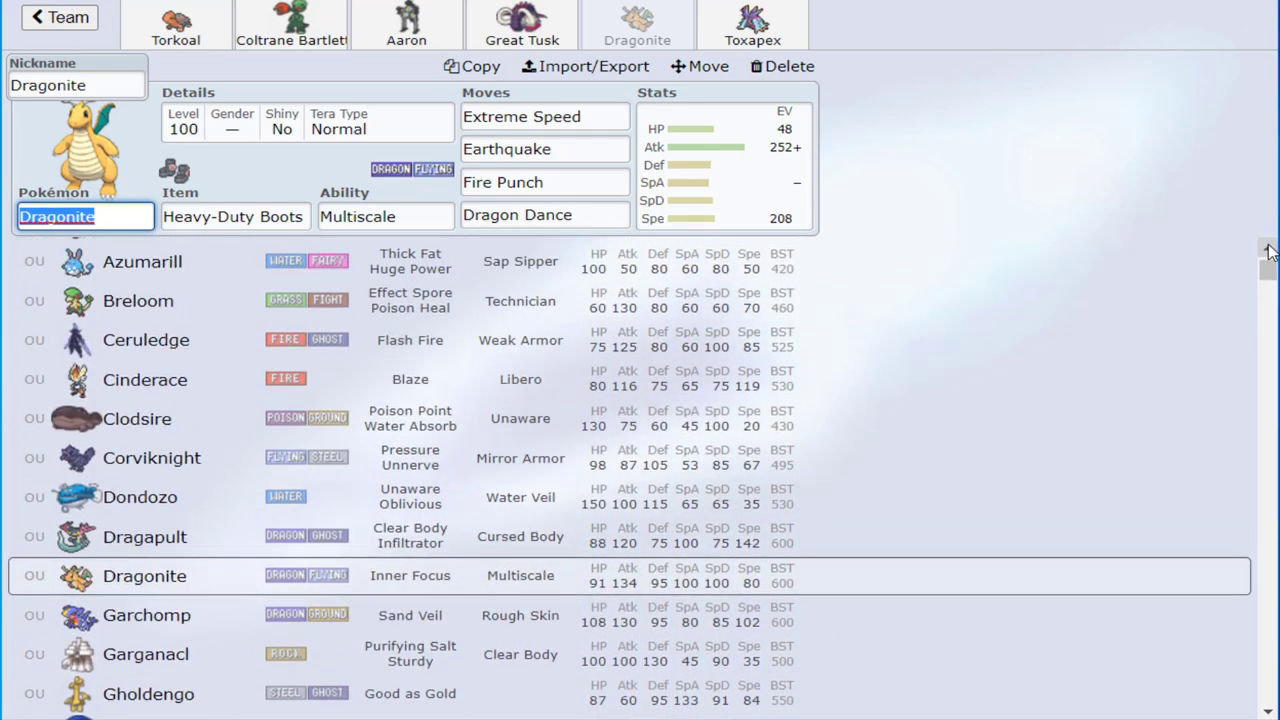
pyautogui.click(1269, 247)
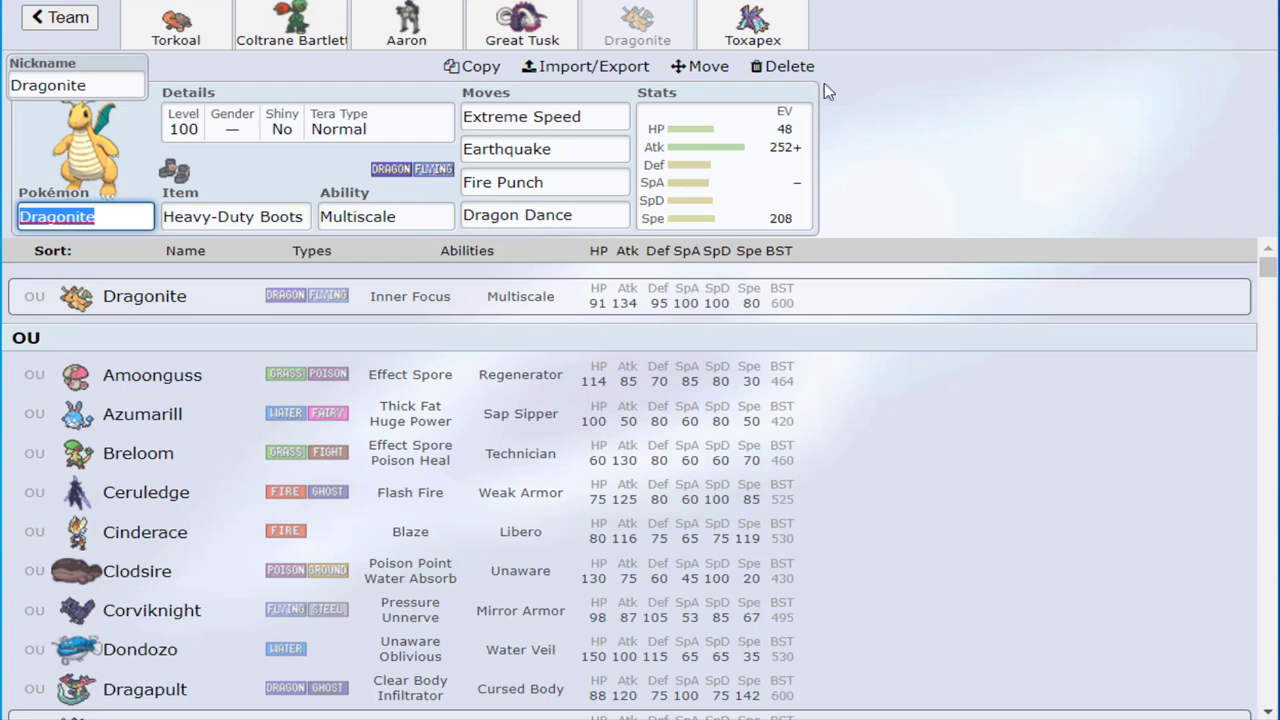
# Return to Toxapex's Covert Cloak, Regenerator set and scroll the species list down
pyautogui.click(752, 25)
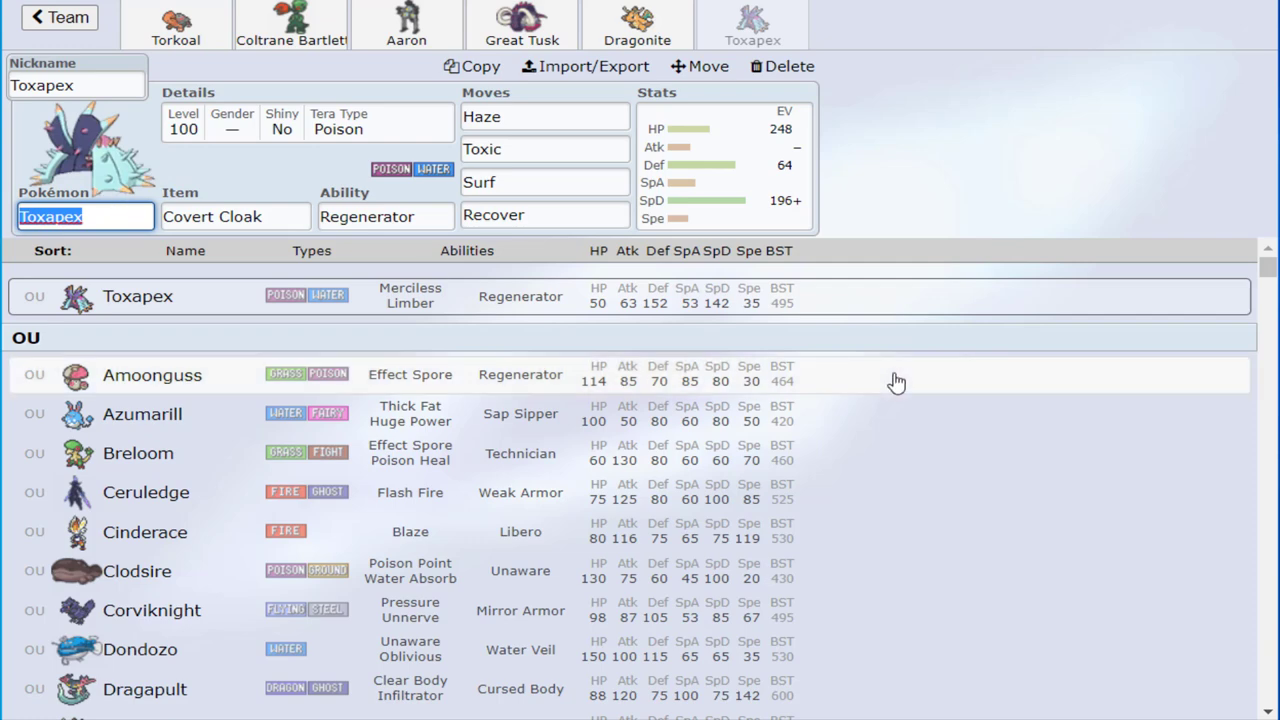
pyautogui.click(1268, 712)
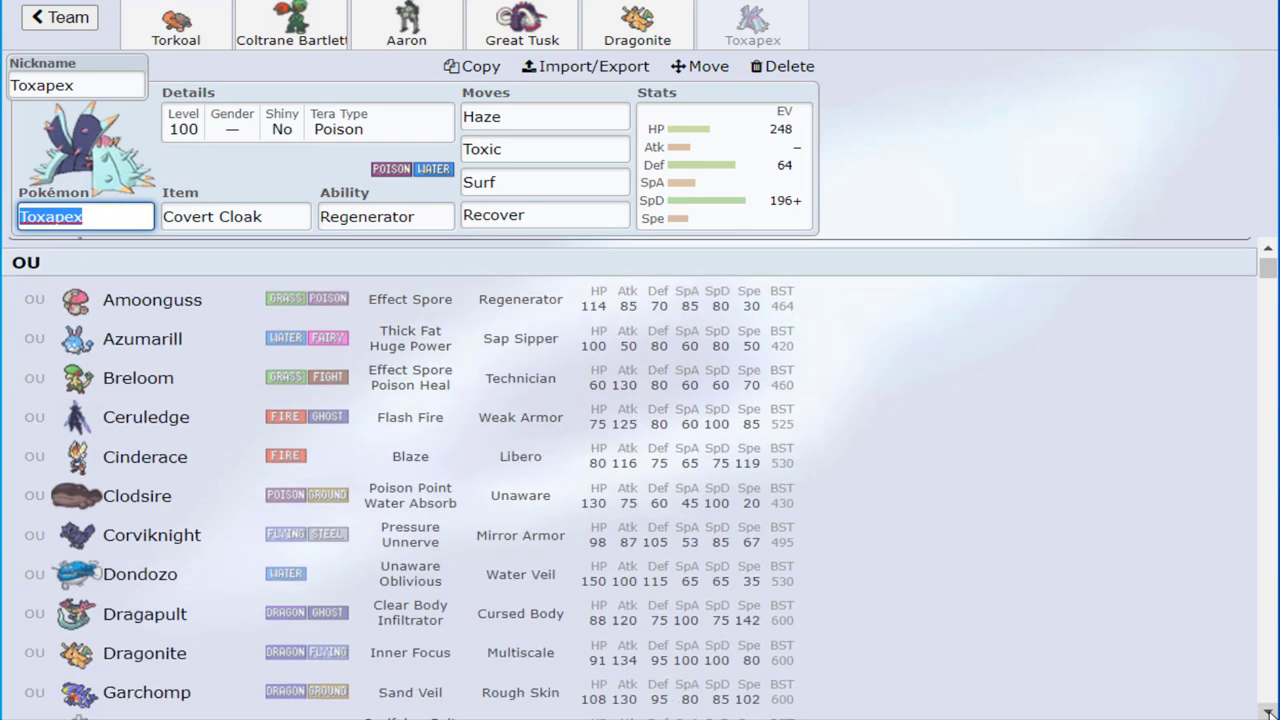